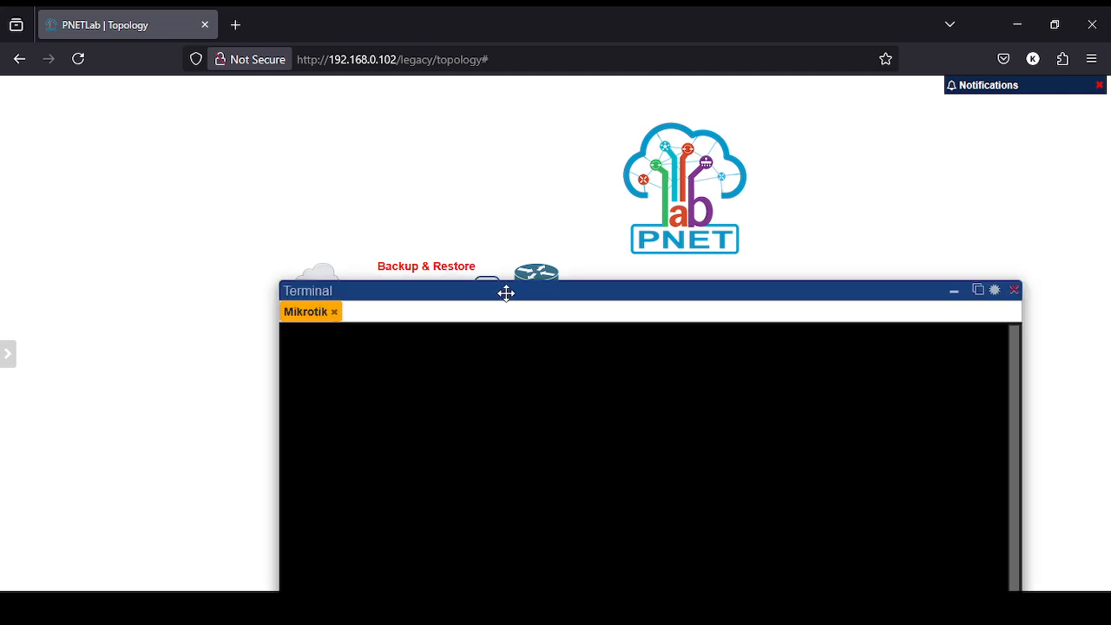
Move the R-1 Mikrotik terminal window higher on the page.
drag(506, 293, 472, 123)
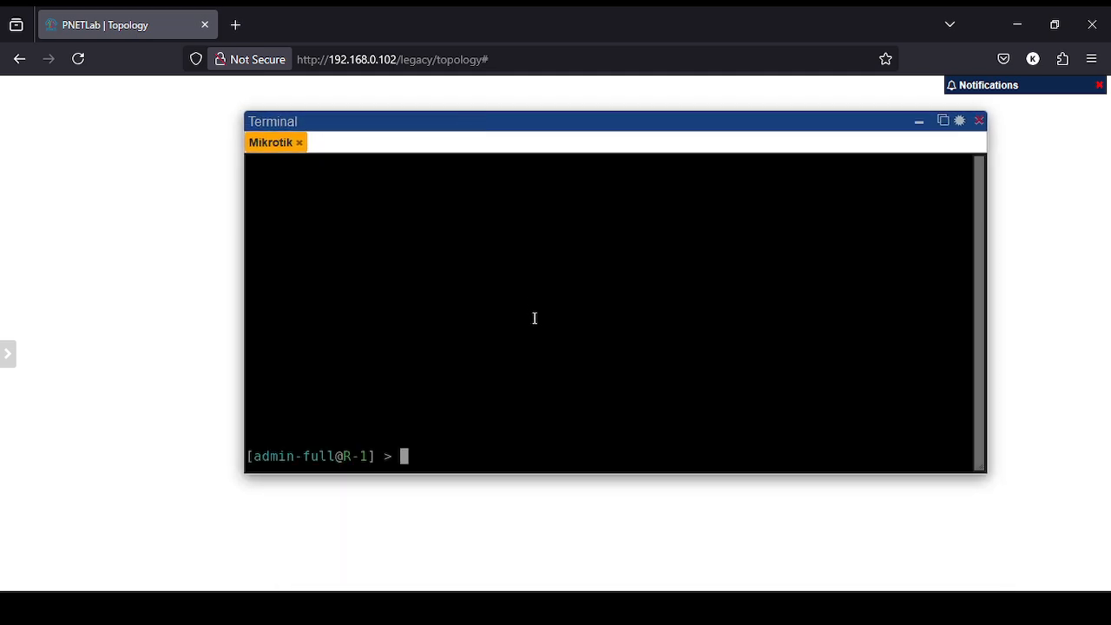
List R-1's IP addresses and its IP services with their ports.
text(ip address )
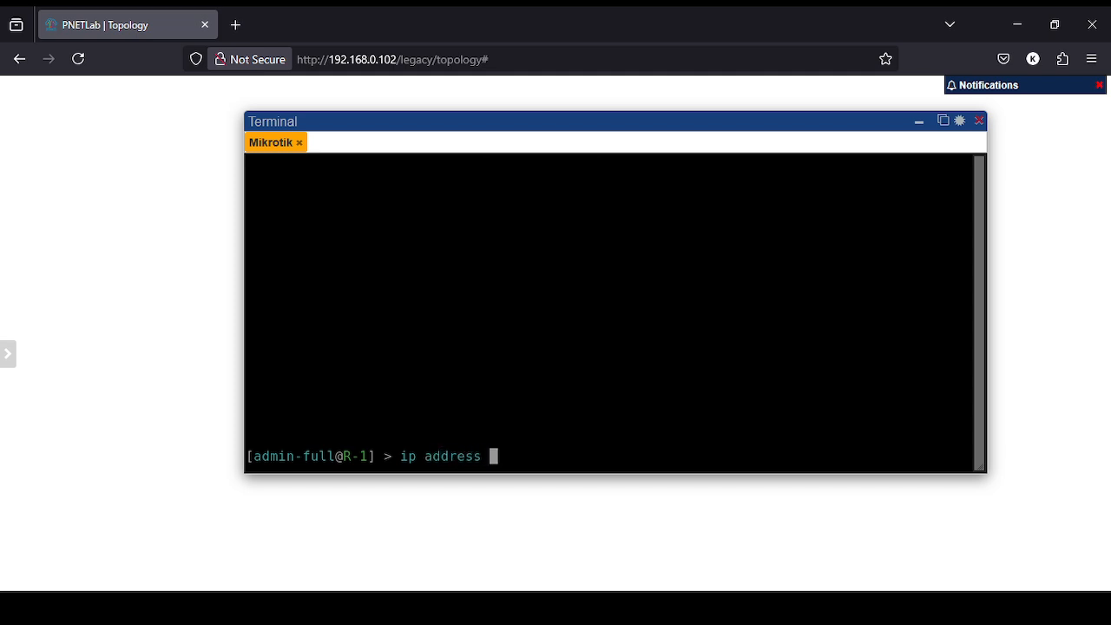
text(print)
key(Return)
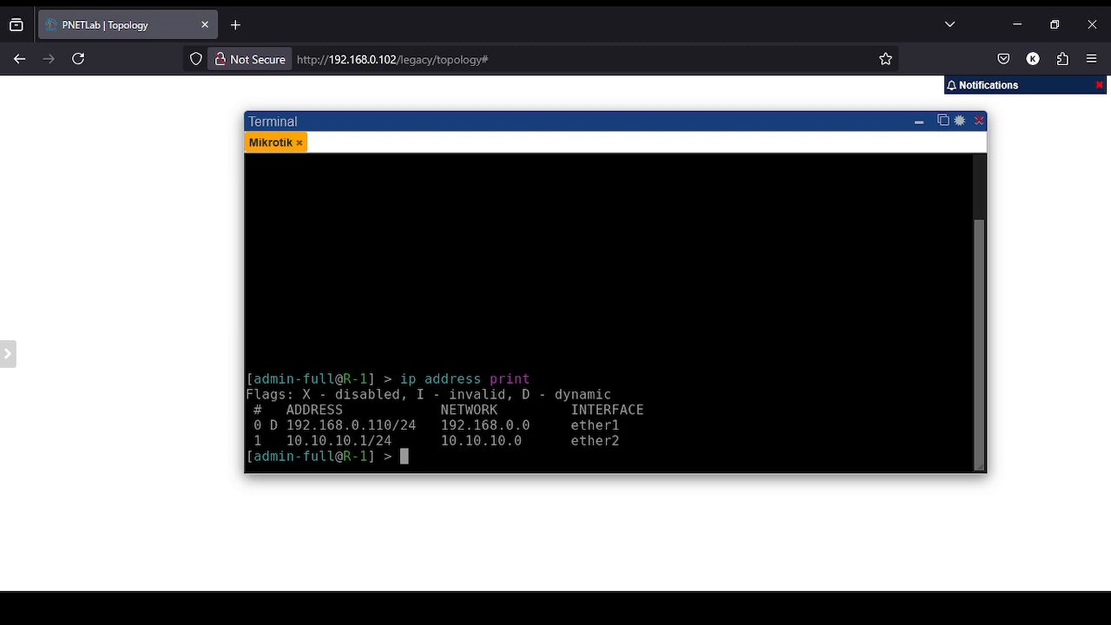
text(ip service )
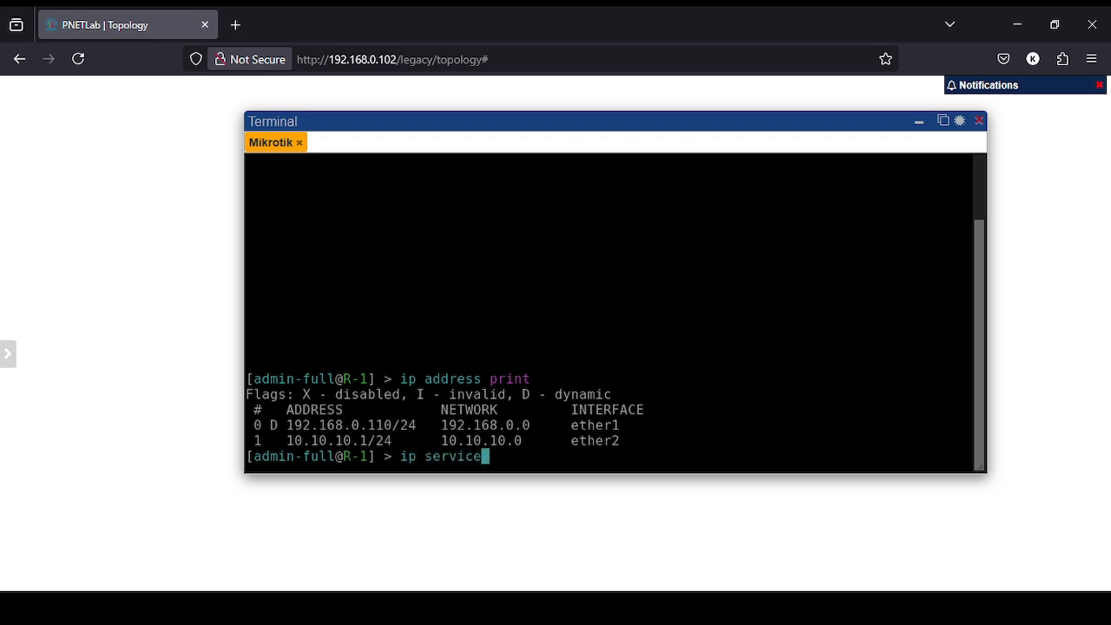
text(print)
key(Return)
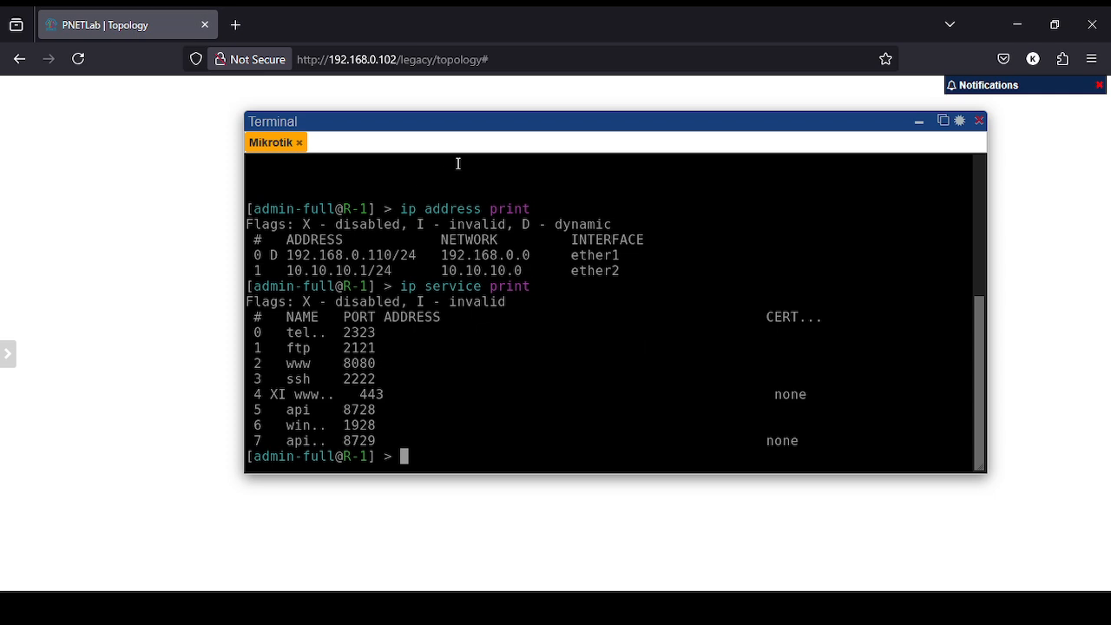
Show R-1's DHCP client status with 'ip dhcp-client print', then clear the console.
text(ip dhcp-cl)
key(Tab)
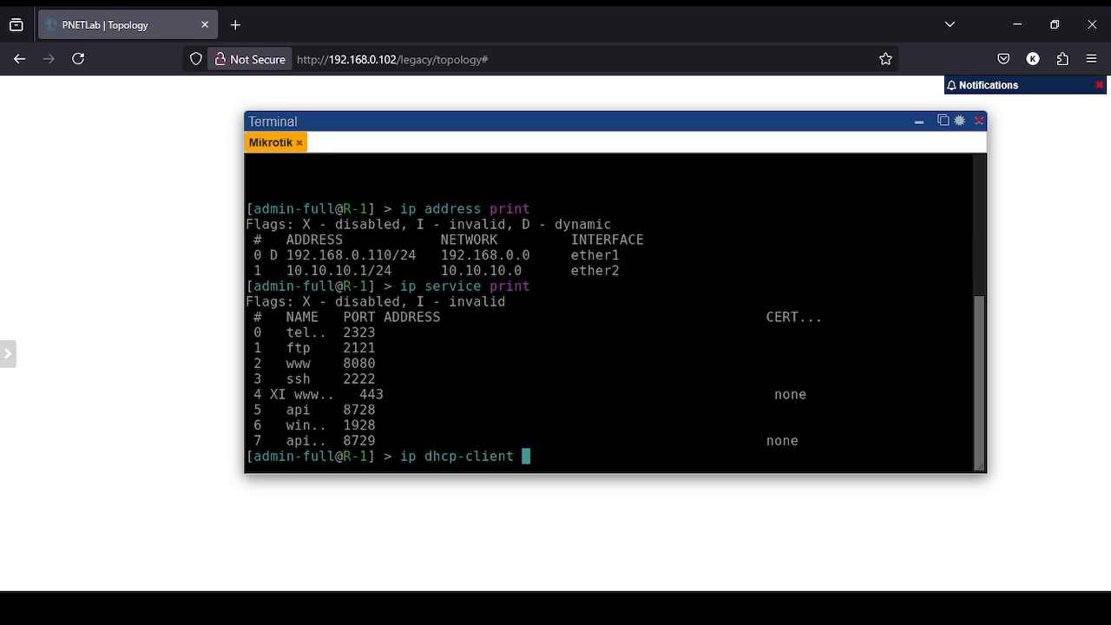
text(print)
key(Return)
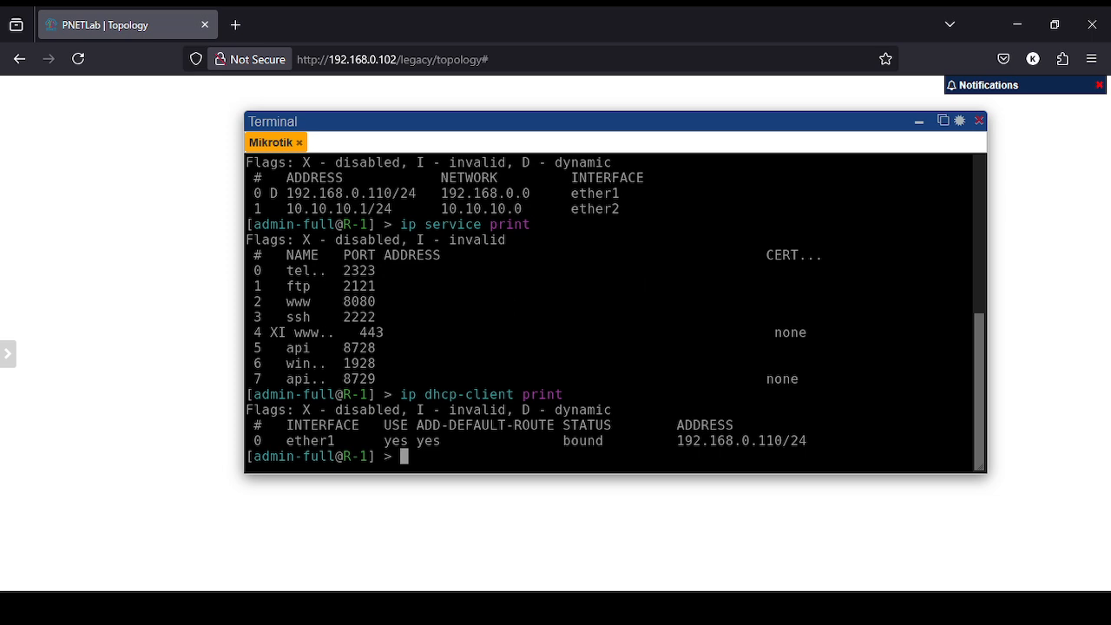
key(ctrl+l)
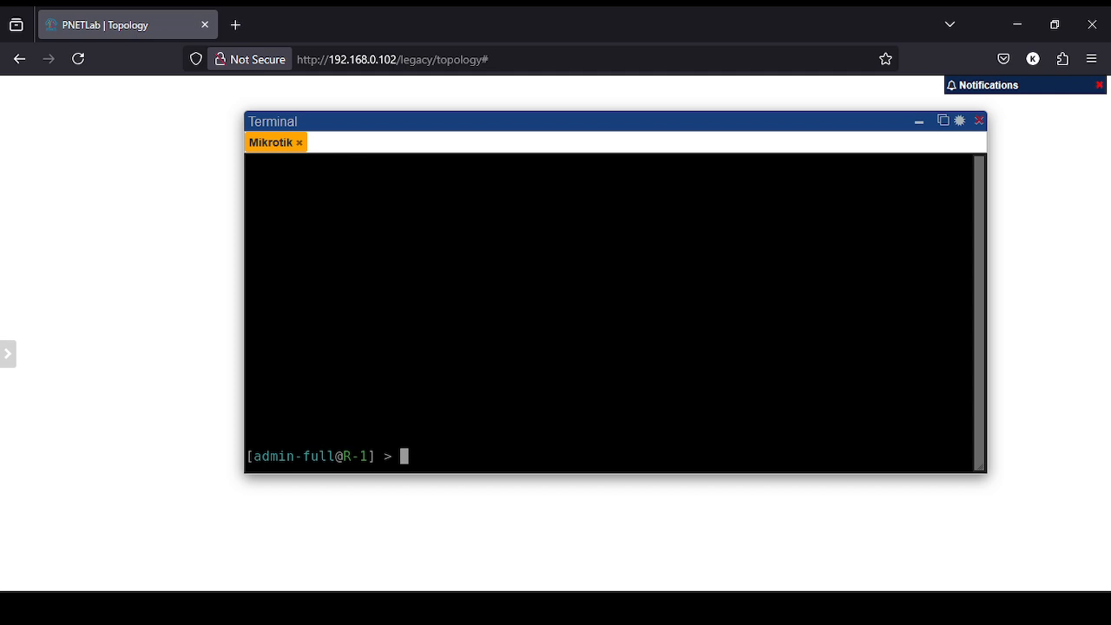
Save a system backup of R-1 named R-1_Backup.
text(expo)
key(BackSpace)
key(BackSpace)
key(BackSpace)
key(BackSpace)
text(sys)
key(Tab)
text(con)
key(Tab)
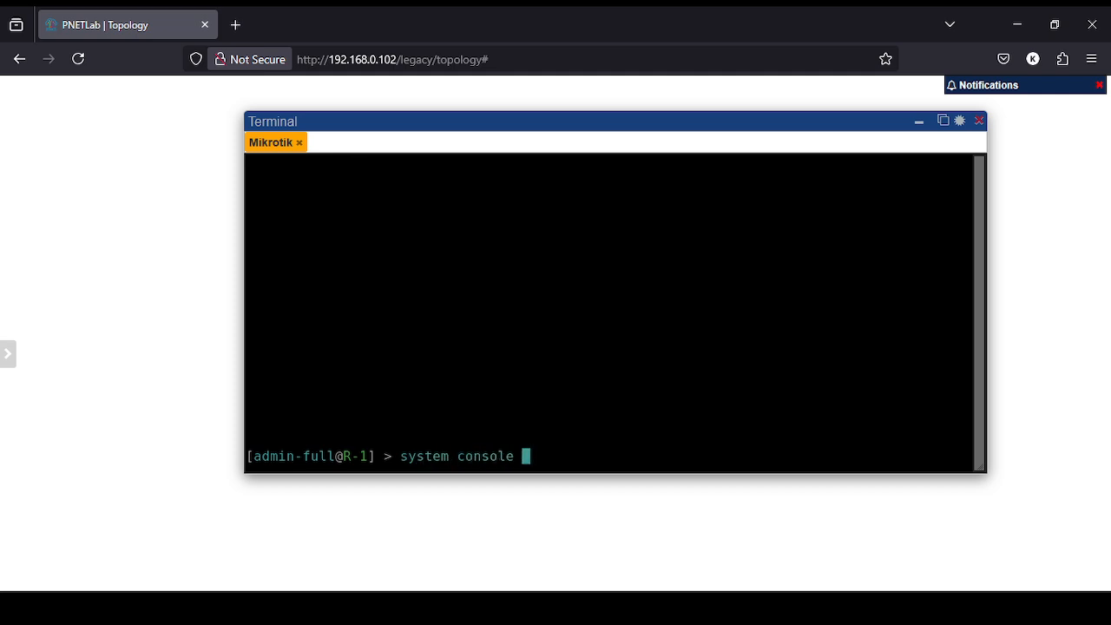
key(BackSpace)
key(BackSpace)
key(BackSpace)
key(BackSpace)
key(BackSpace)
text(fi)
key(BackSpace)
key(BackSpace)
key(BackSpace)
key(BackSpace)
key(BackSpace)
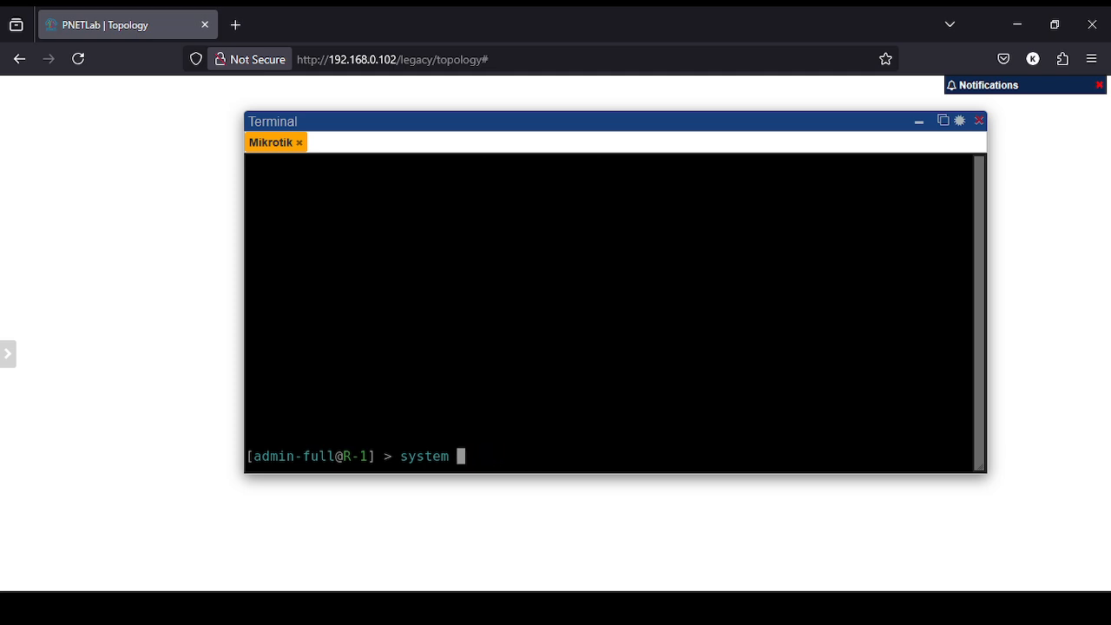
text(ba)
key(Tab)
text(sa)
key(BackSpace)
key(BackSpace)
text(sa)
key(Tab)
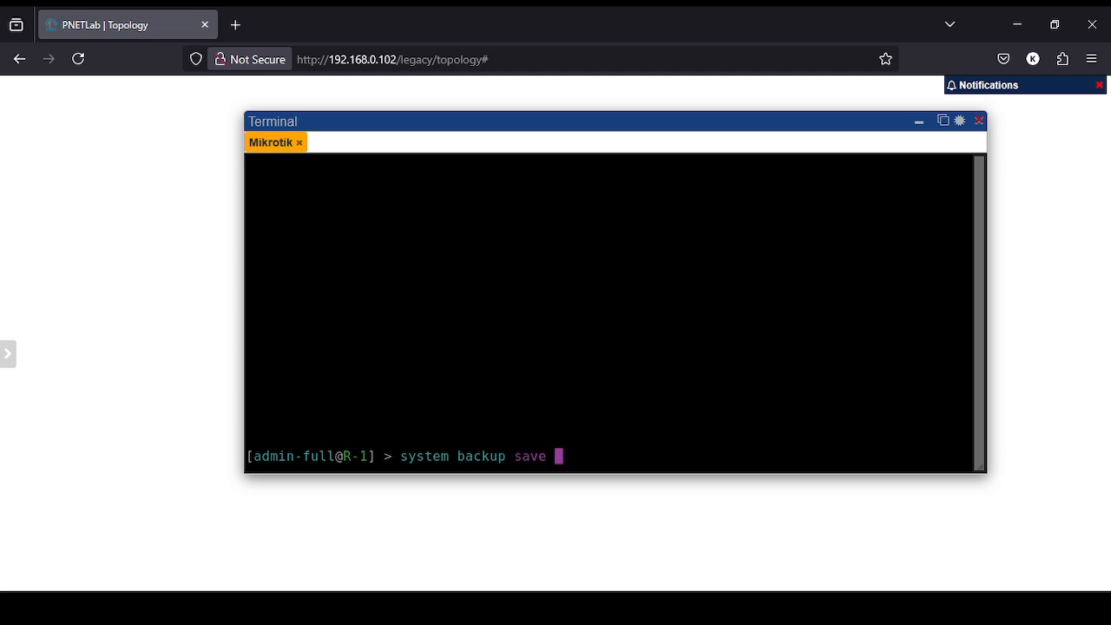
text(n)
key(Tab)
text(R-1)
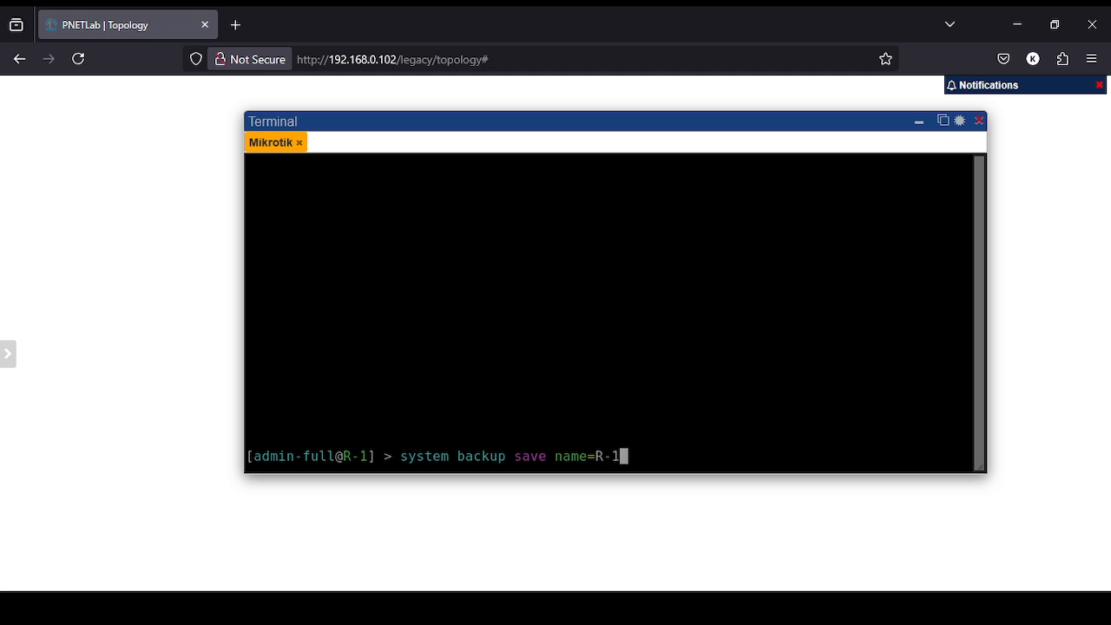
text(_Backup)
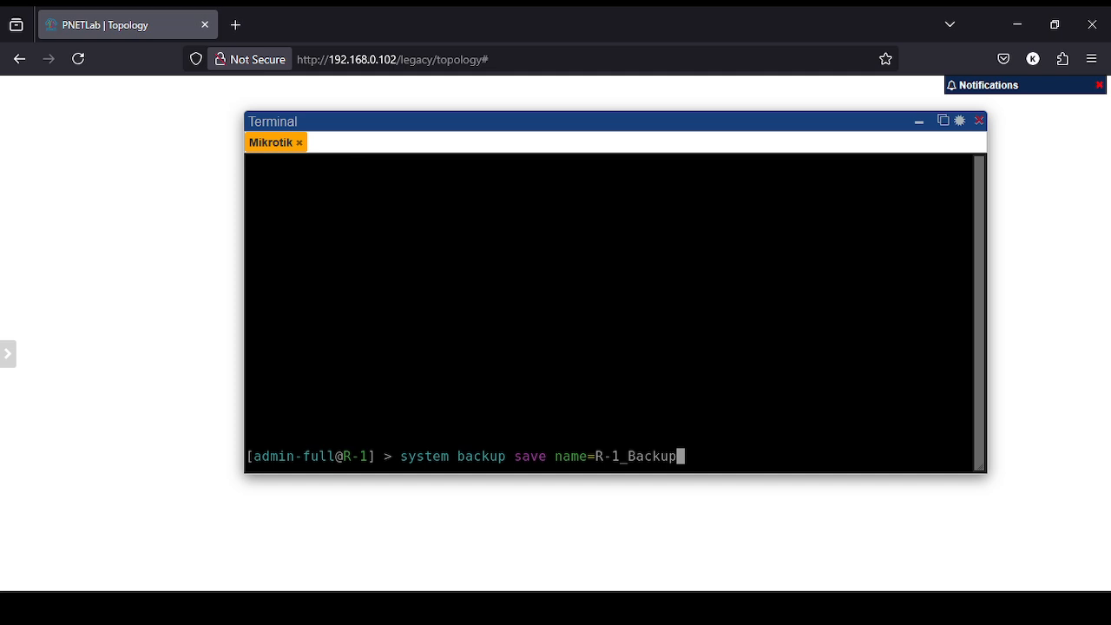
key(Return)
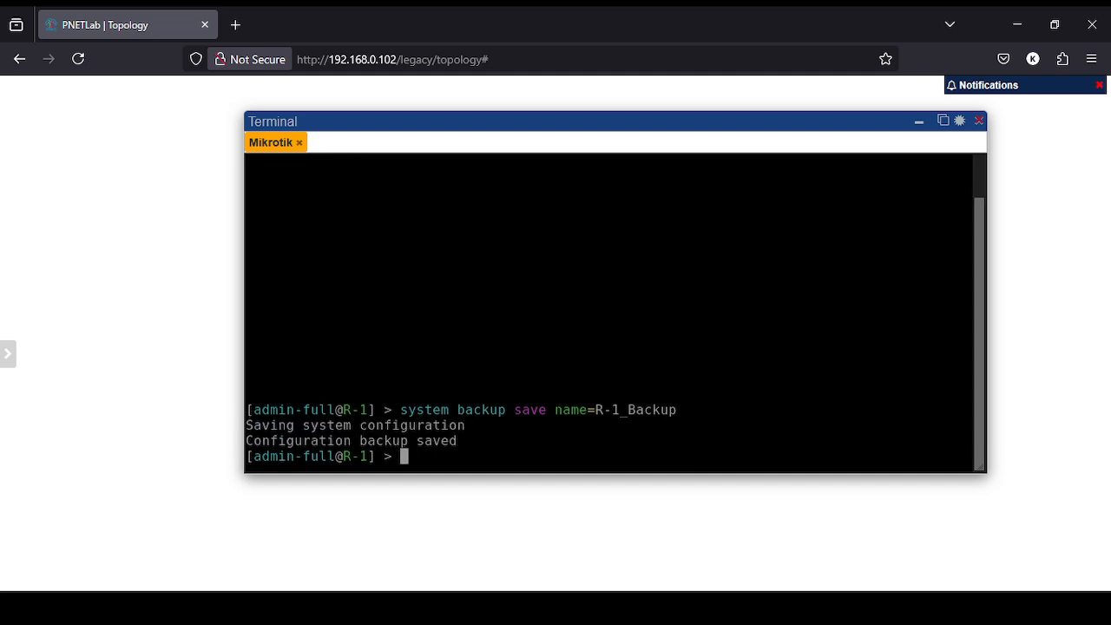
Confirm the 15.0 KiB R-1_Backup.backup file is listed, then clear the console.
text(file print)
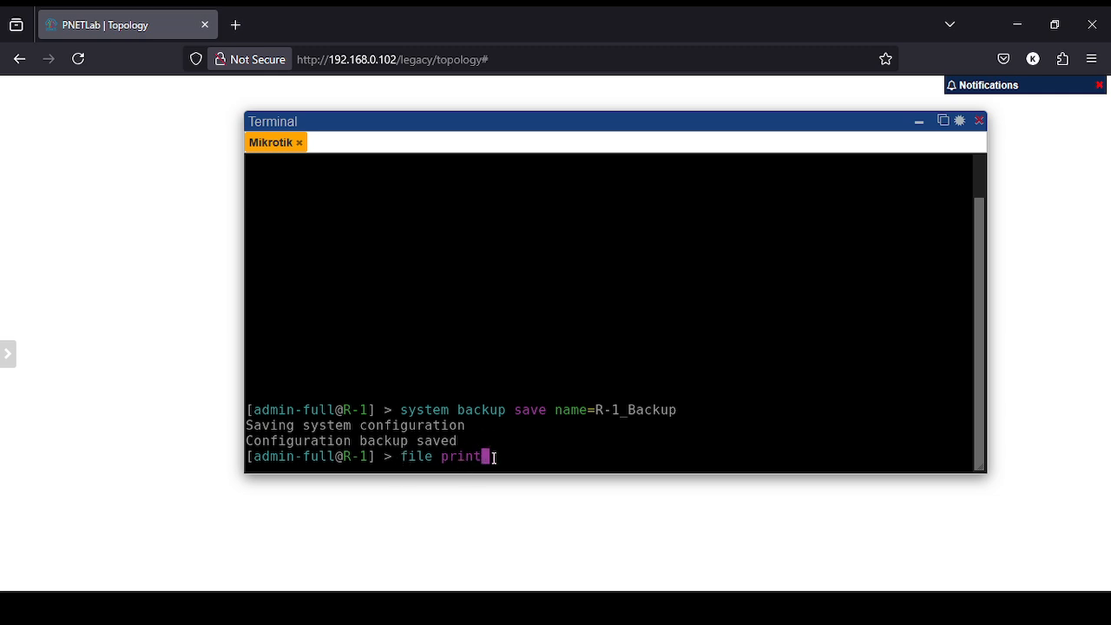
key(Return)
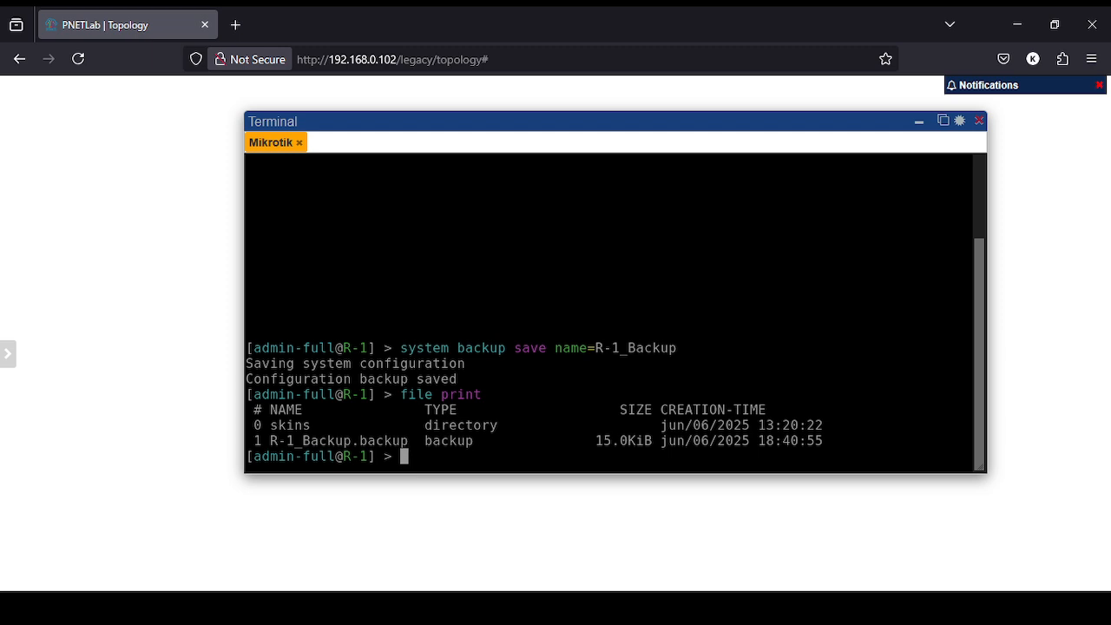
key(ctrl+l)
text(e)
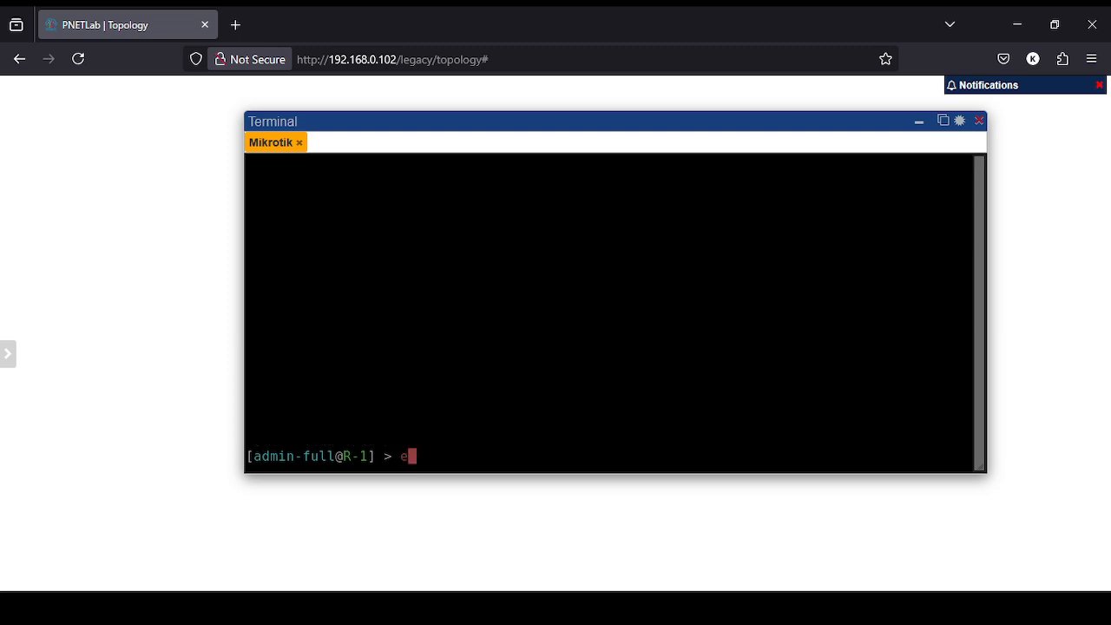
text(xport)
Export R-1's configuration to the script file R-1_Backup_Script.
text(f)
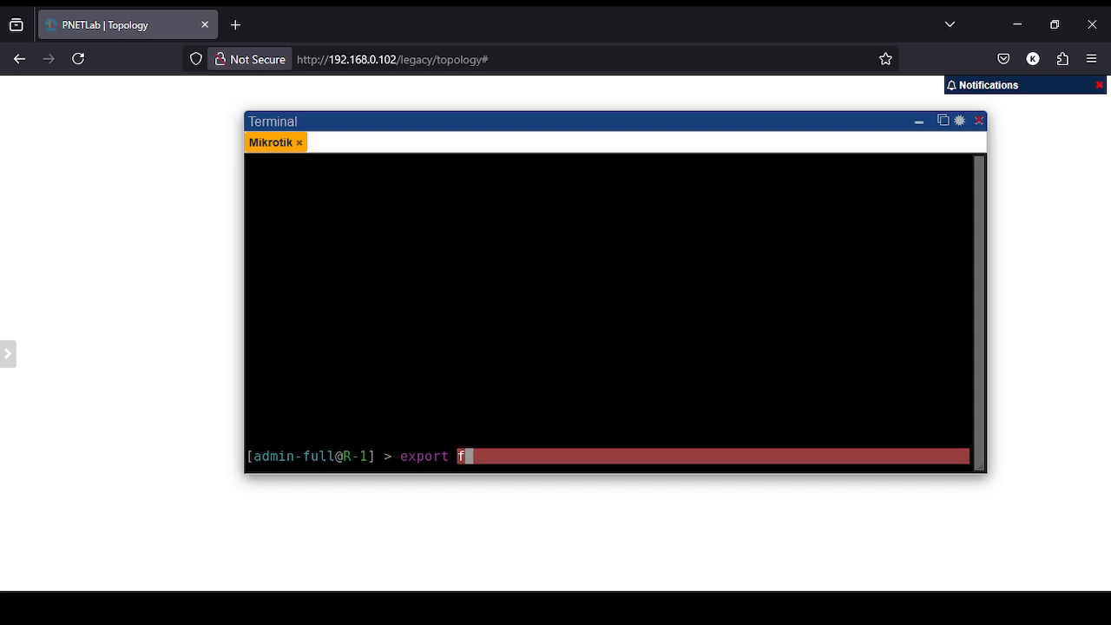
key(Tab)
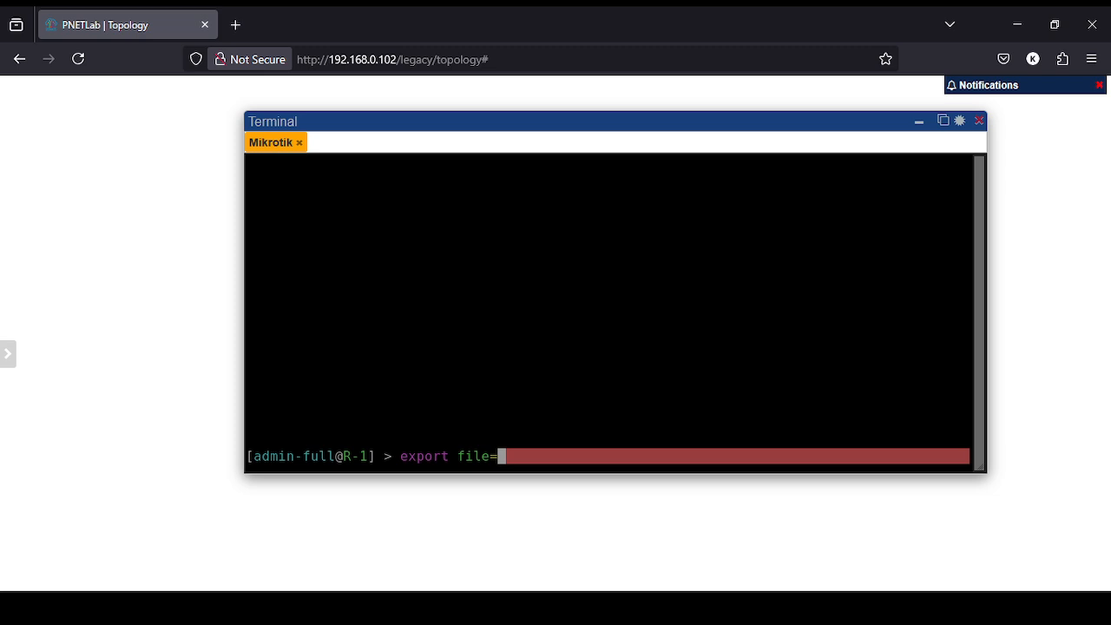
text(R-)
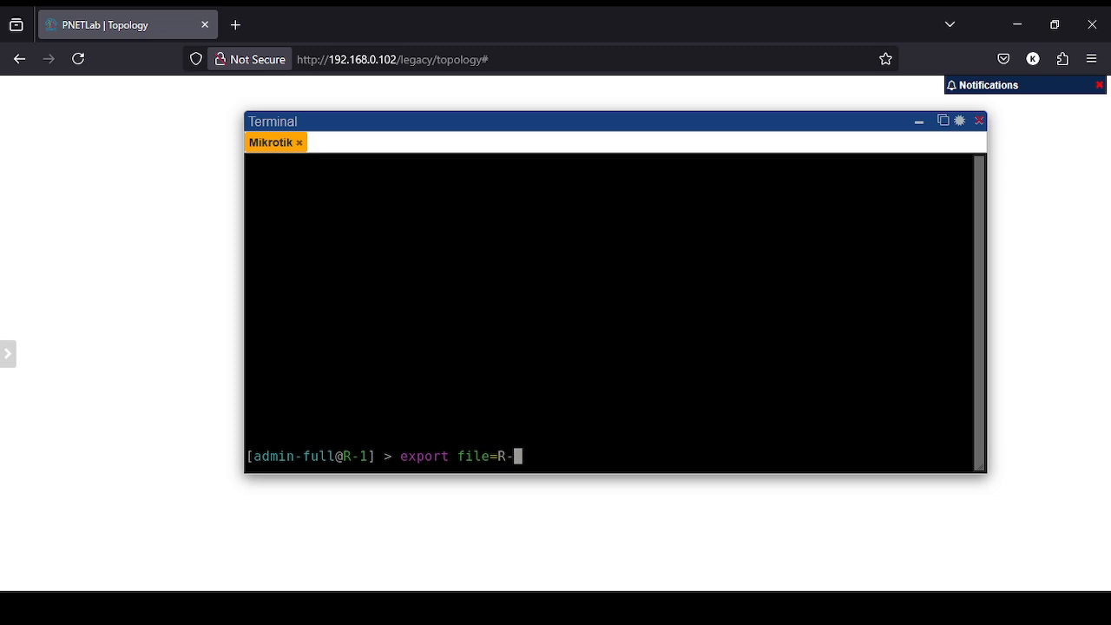
text(1_Script)
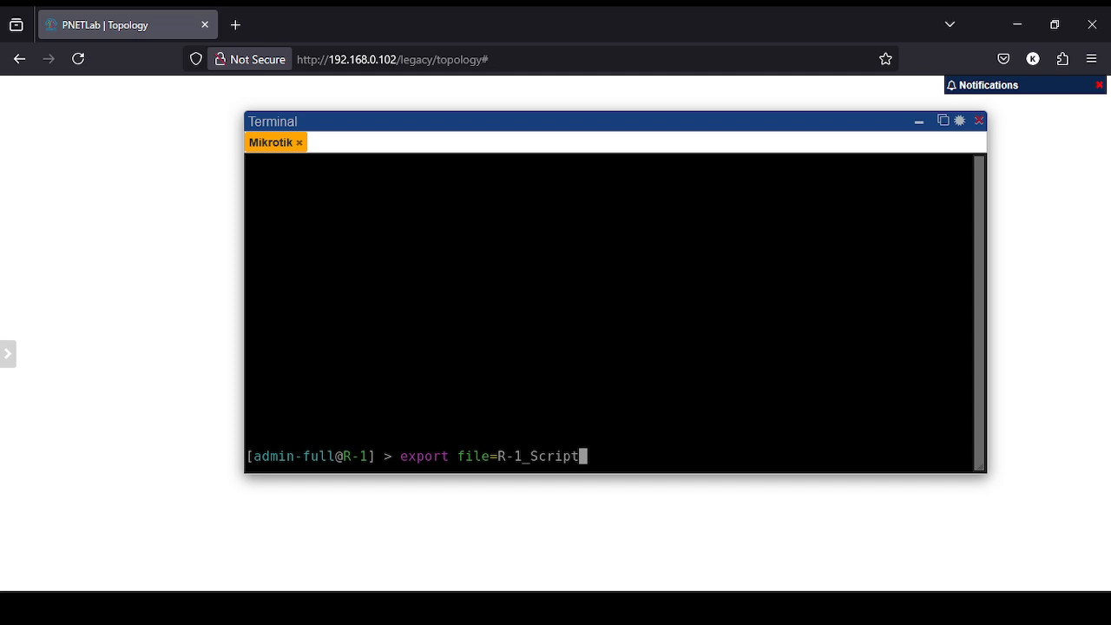
key(Left)
key(Left)
key(Left)
key(Left)
key(Left)
key(Left)
text(Backup_)
key(Return)
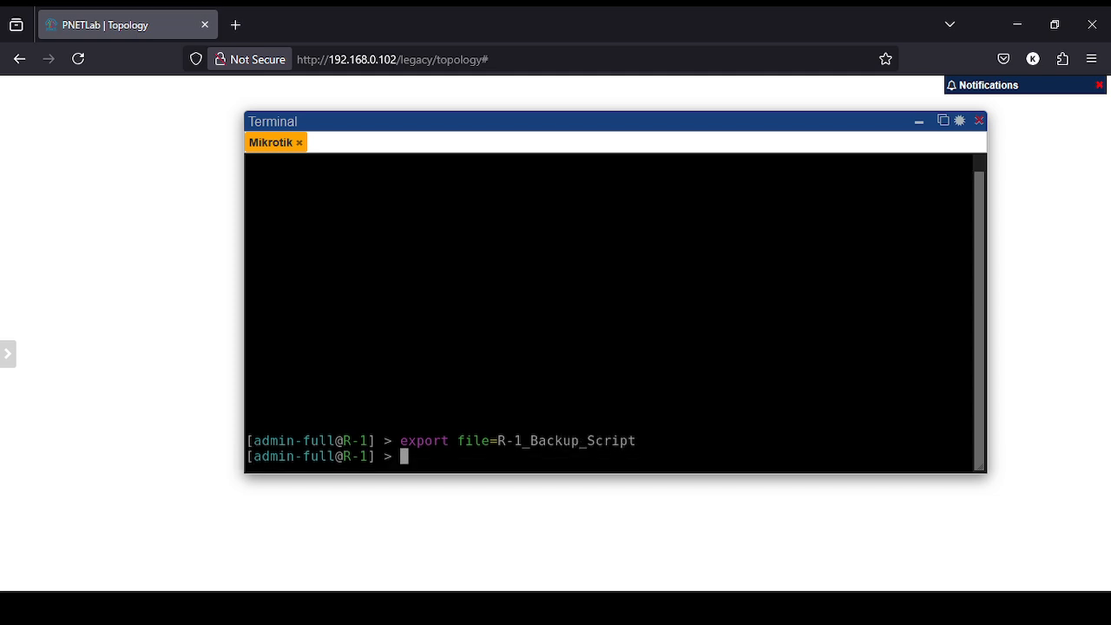
List the router's files to confirm the 438-byte R-1_Backup_Script.rsc exists.
text(file print)
key(Return)
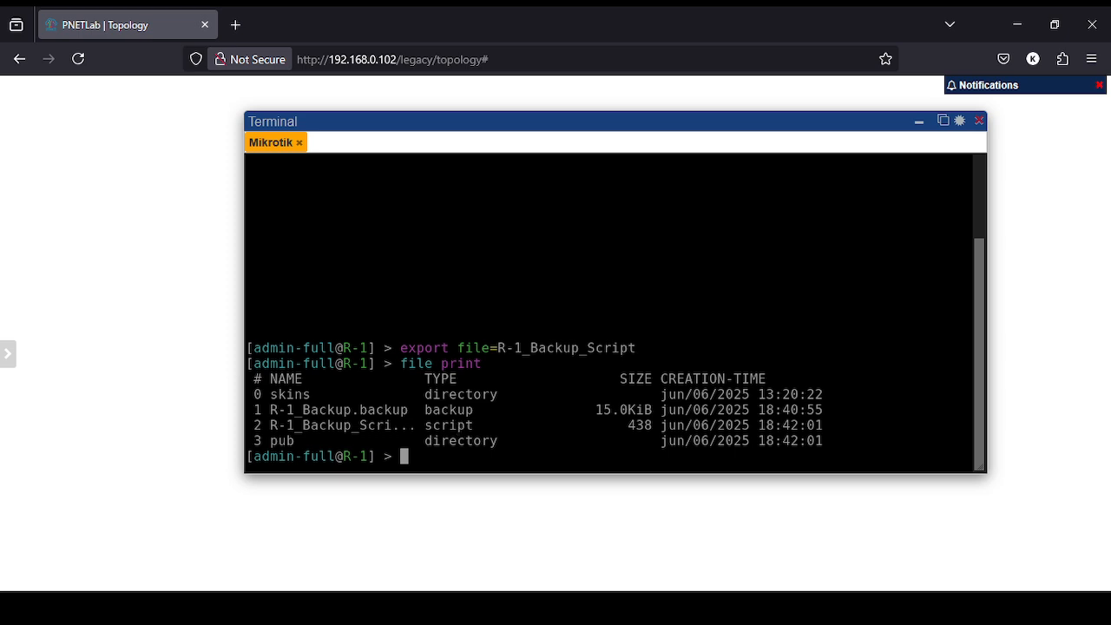
mouse_move(376, 610)
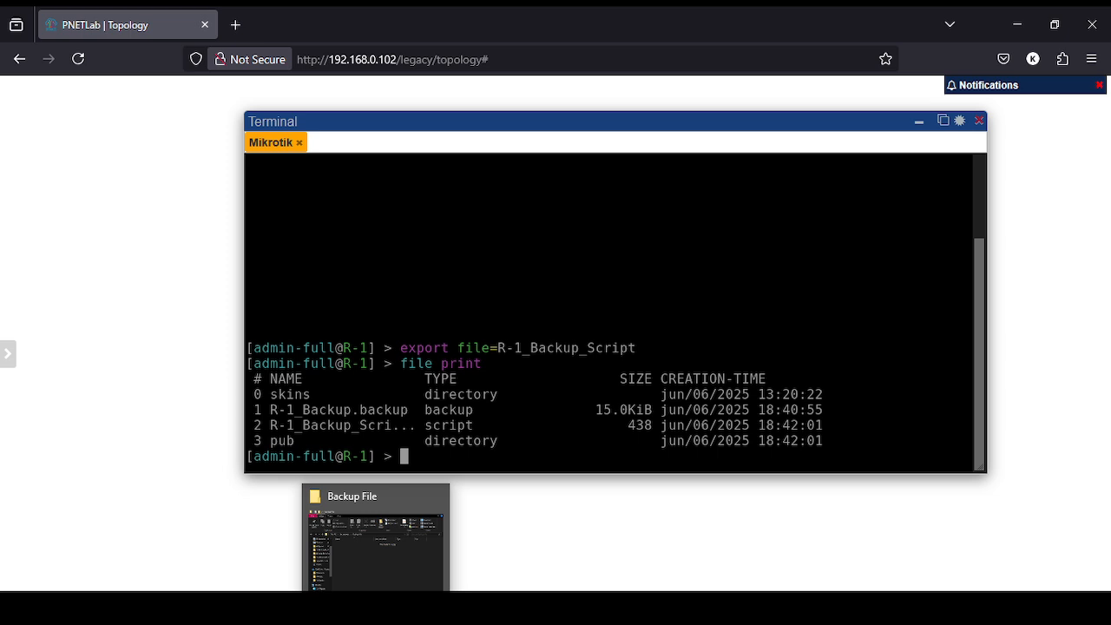
In a new File Explorer window, log in to ftp://192.168.0.110:2121 with the FTP password.
middle_click(376, 610)
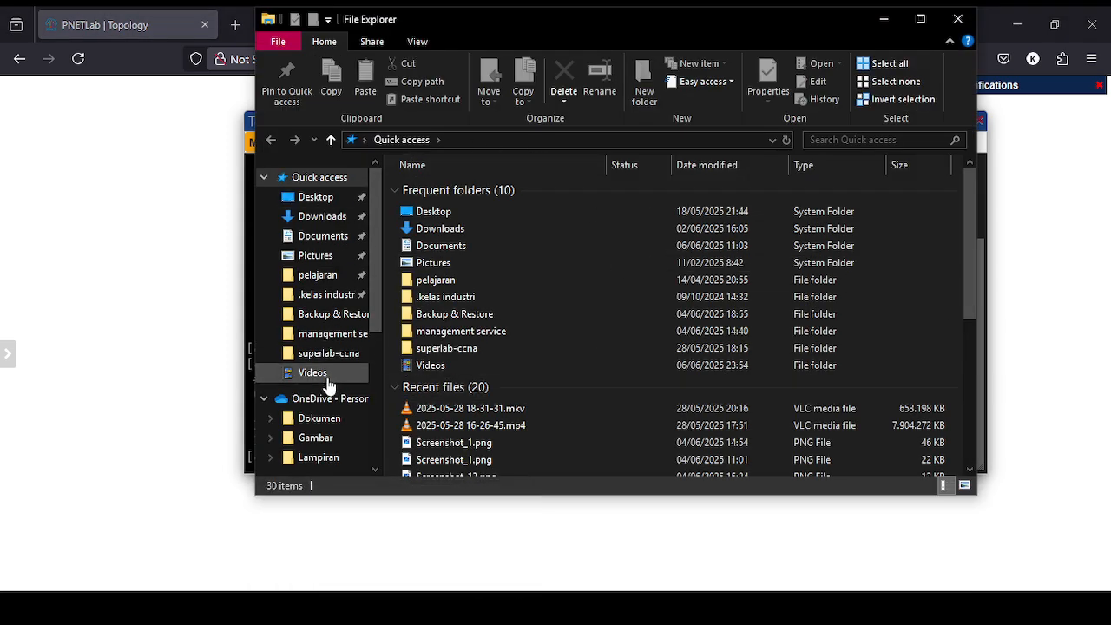
click(526, 139)
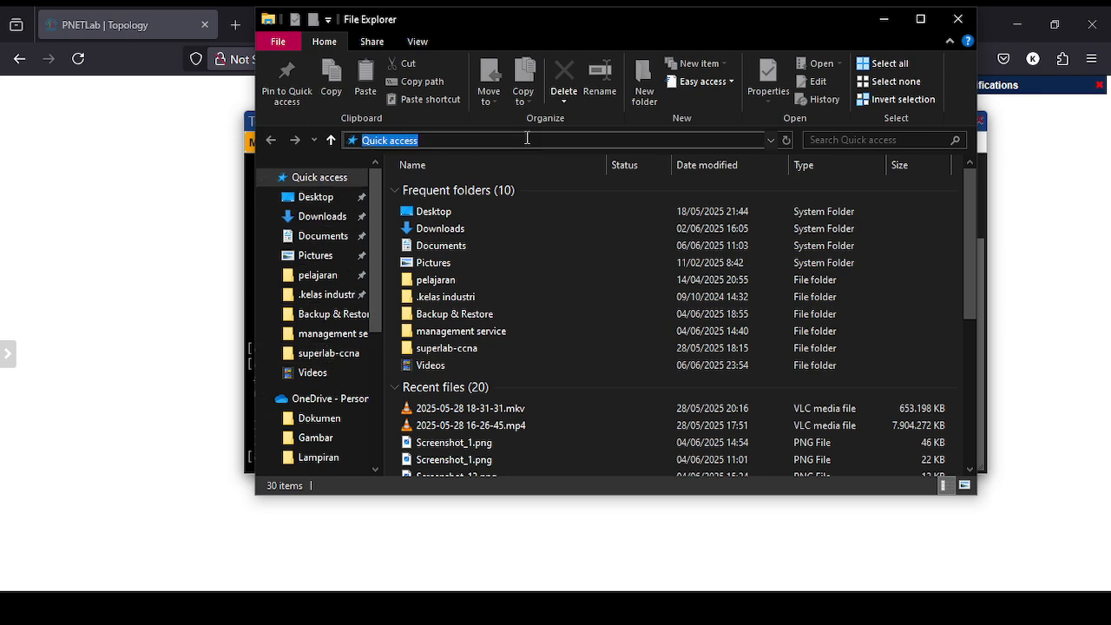
text(ftp)
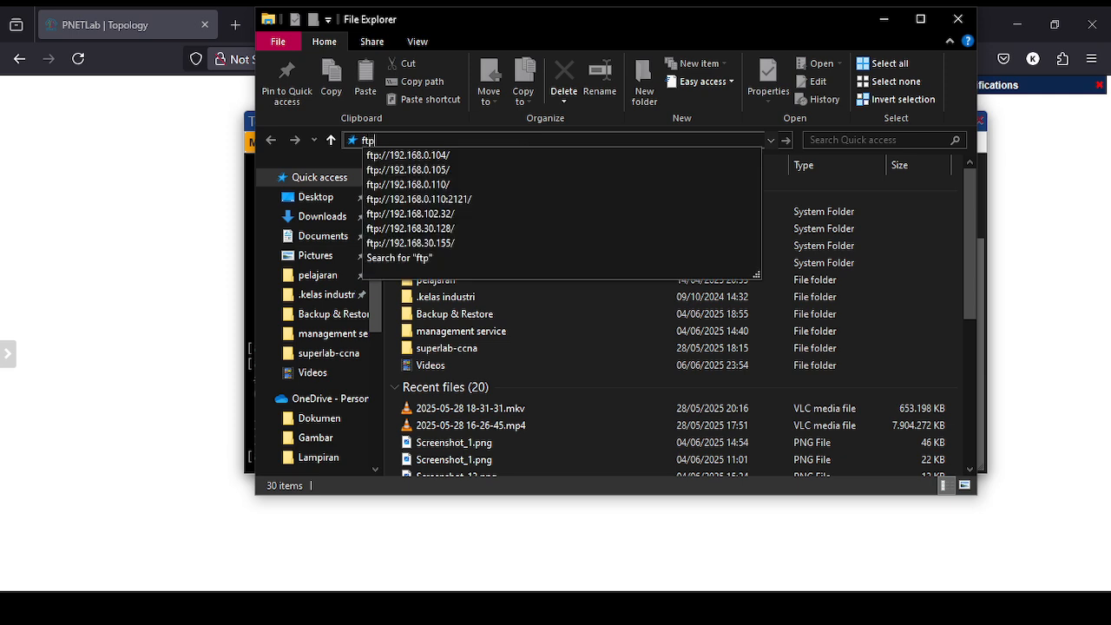
text(://19)
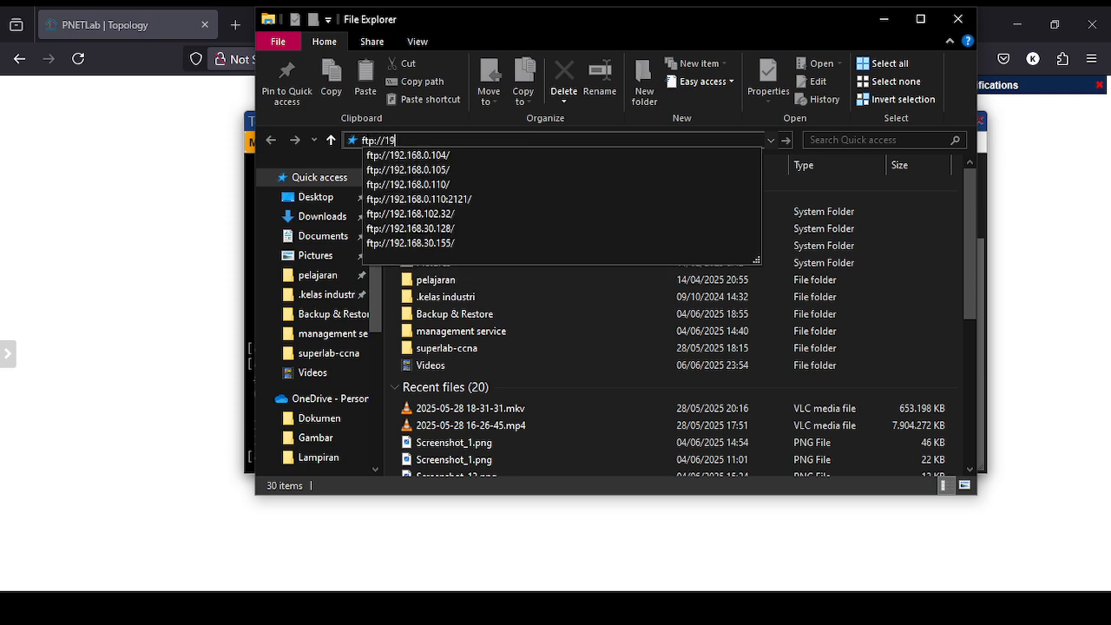
text(2.168.0.)
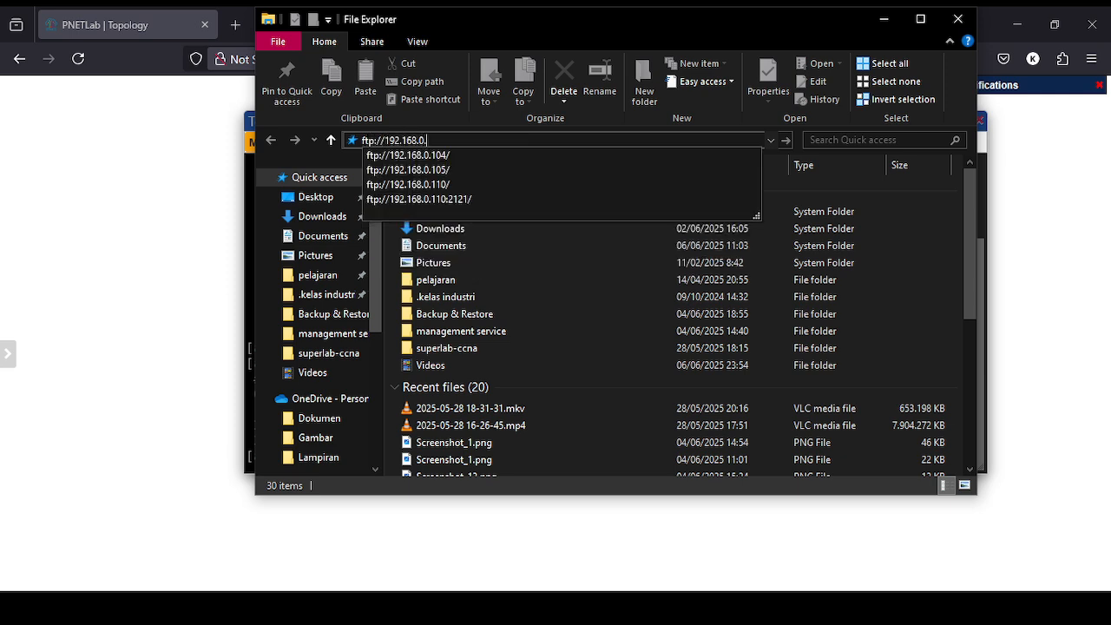
text(110:)
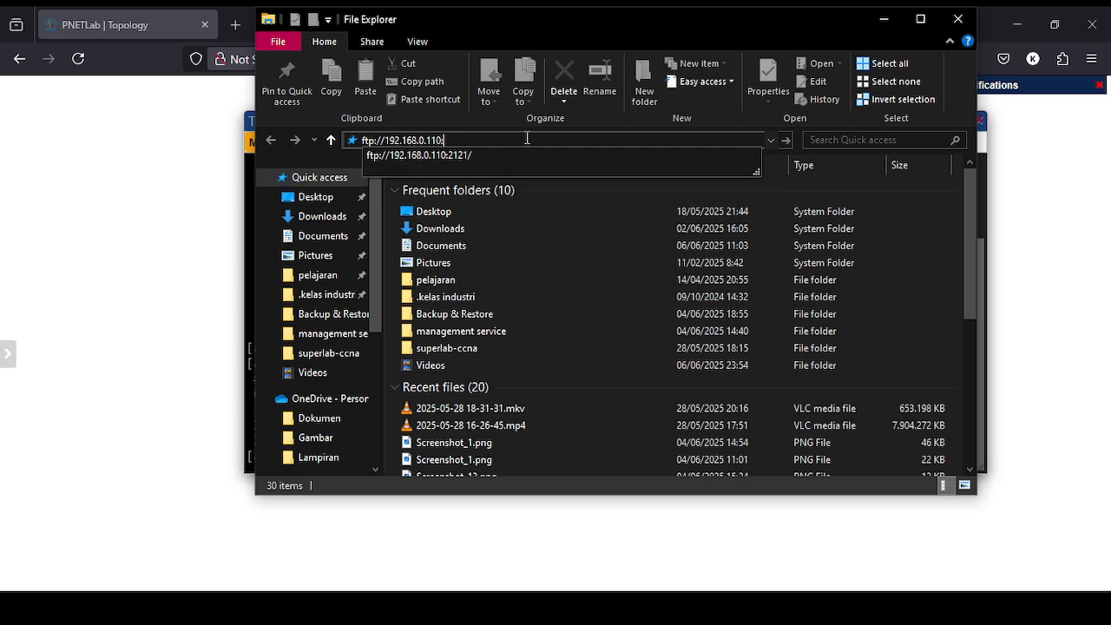
text(2121)
key(Return)
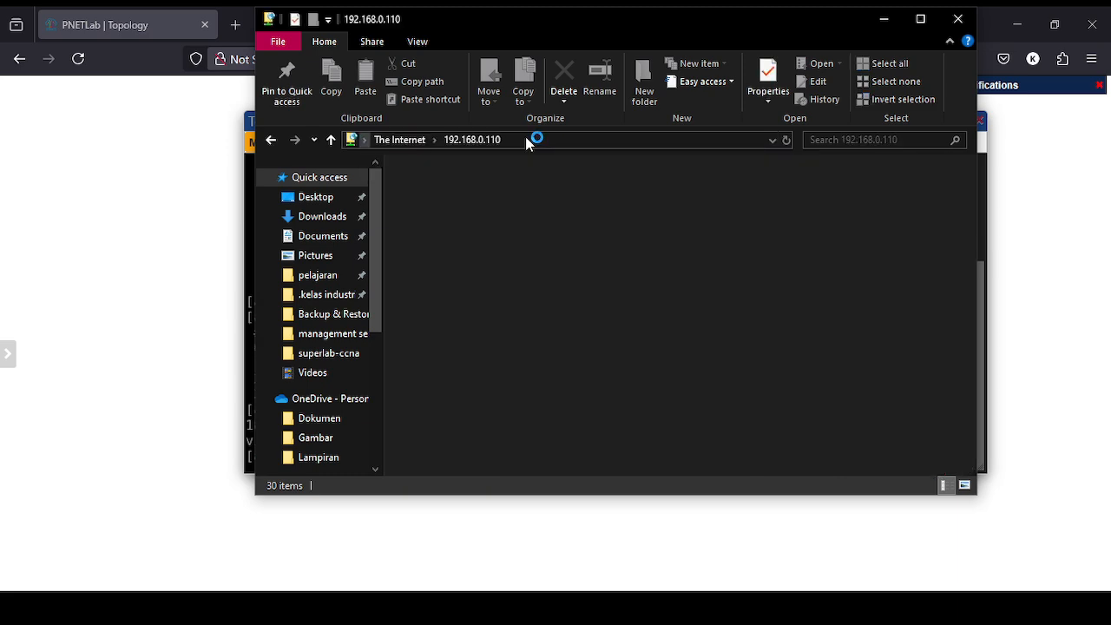
click(494, 129)
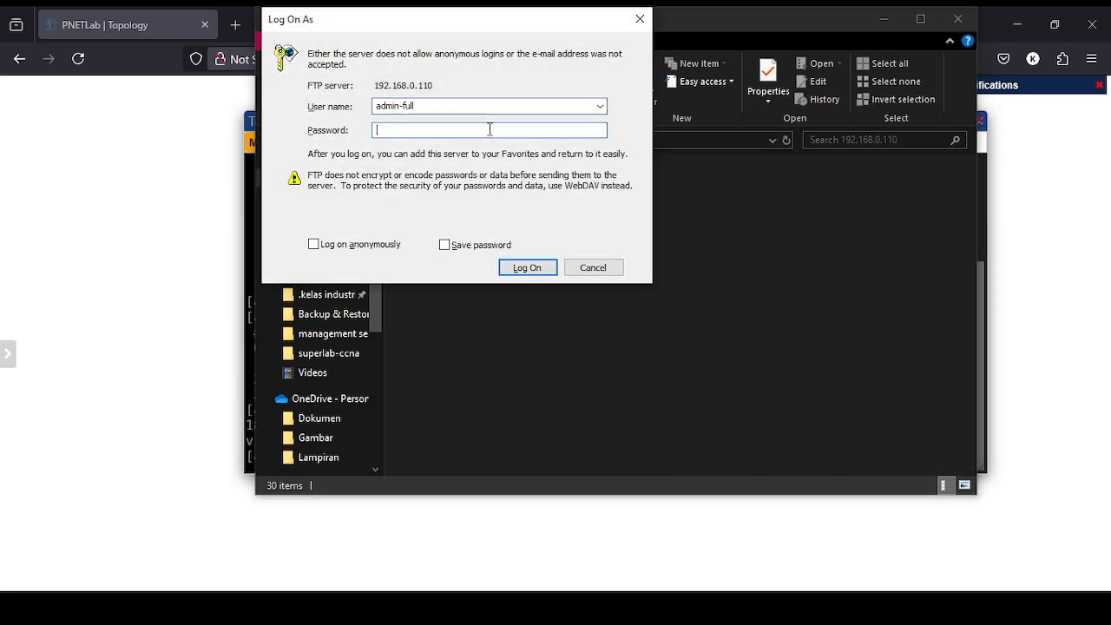
text(123)
key(Return)
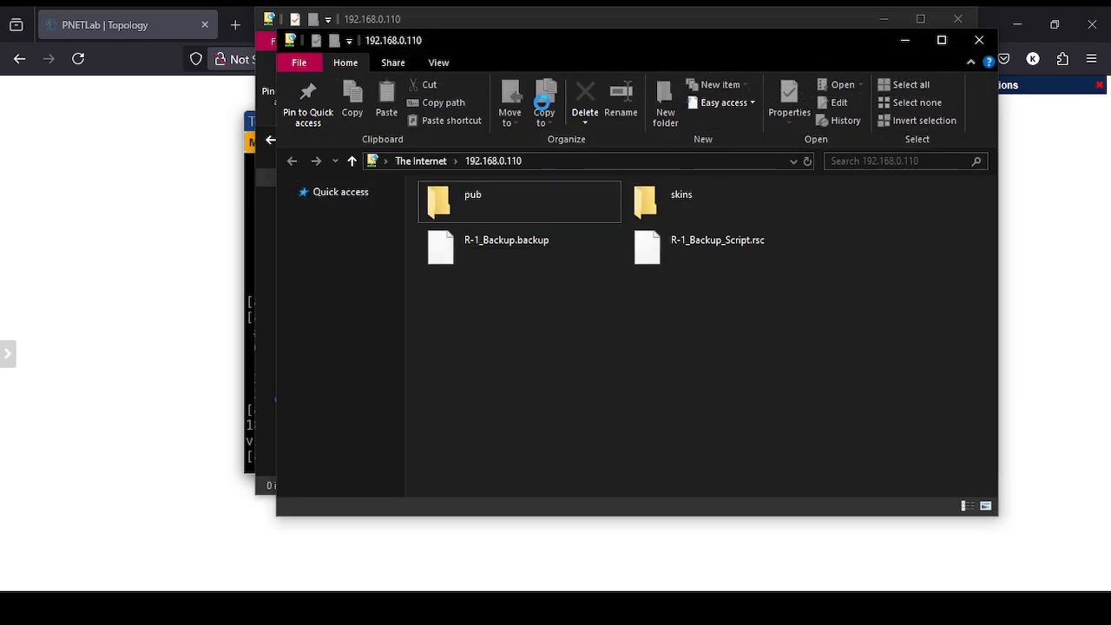
Arrange the FTP window and the Backup File folder side by side.
drag(585, 48, 707, 241)
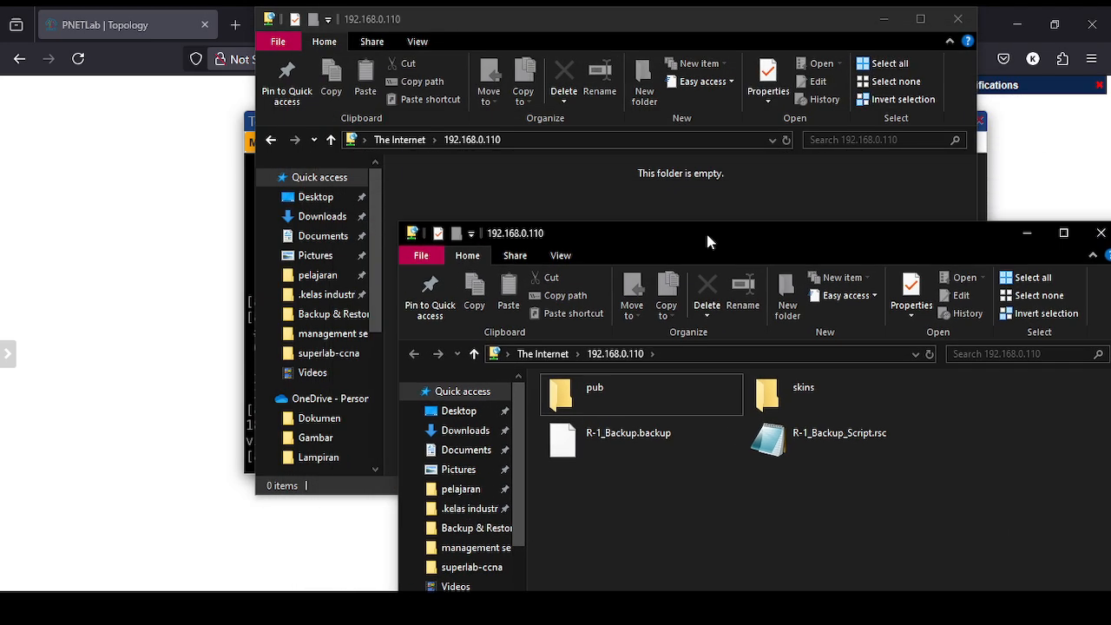
click(883, 18)
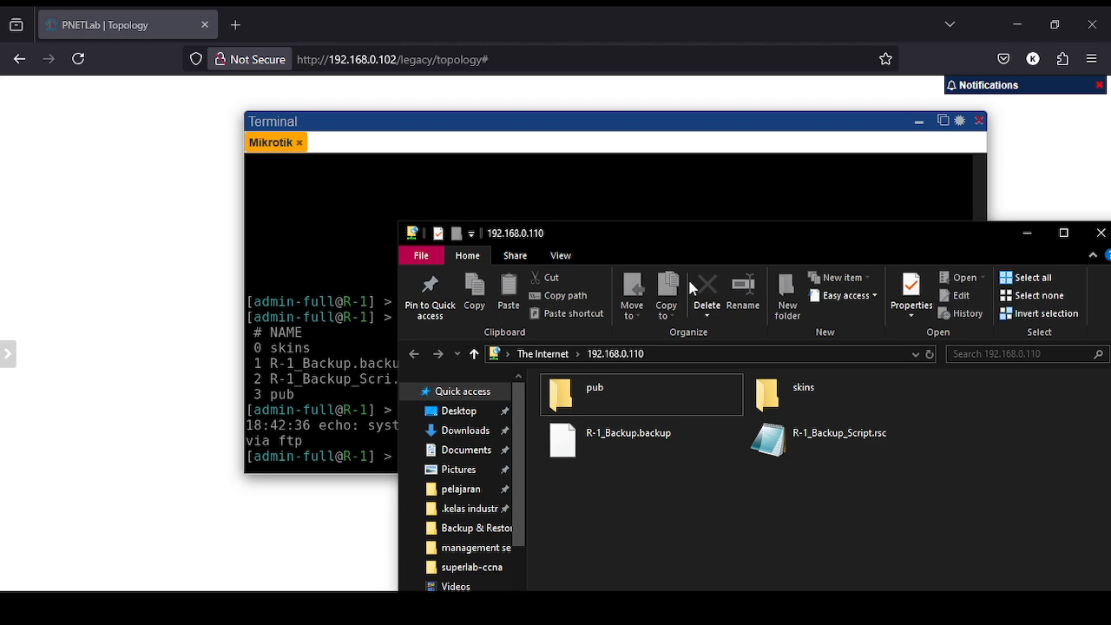
drag(658, 234, 791, 113)
key(alt+Tab)
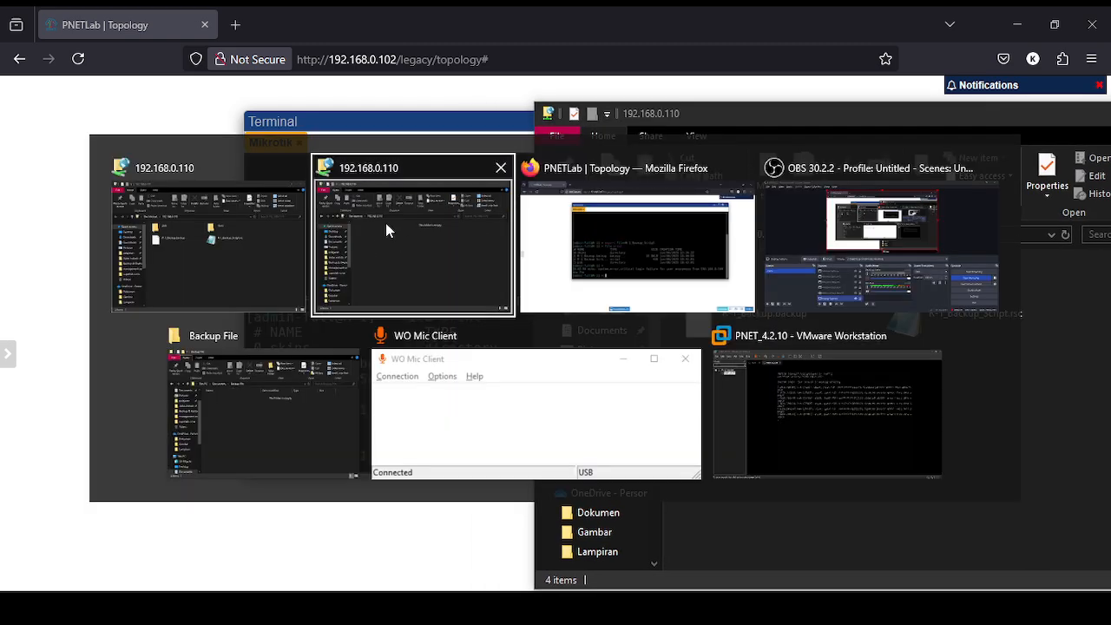
click(279, 418)
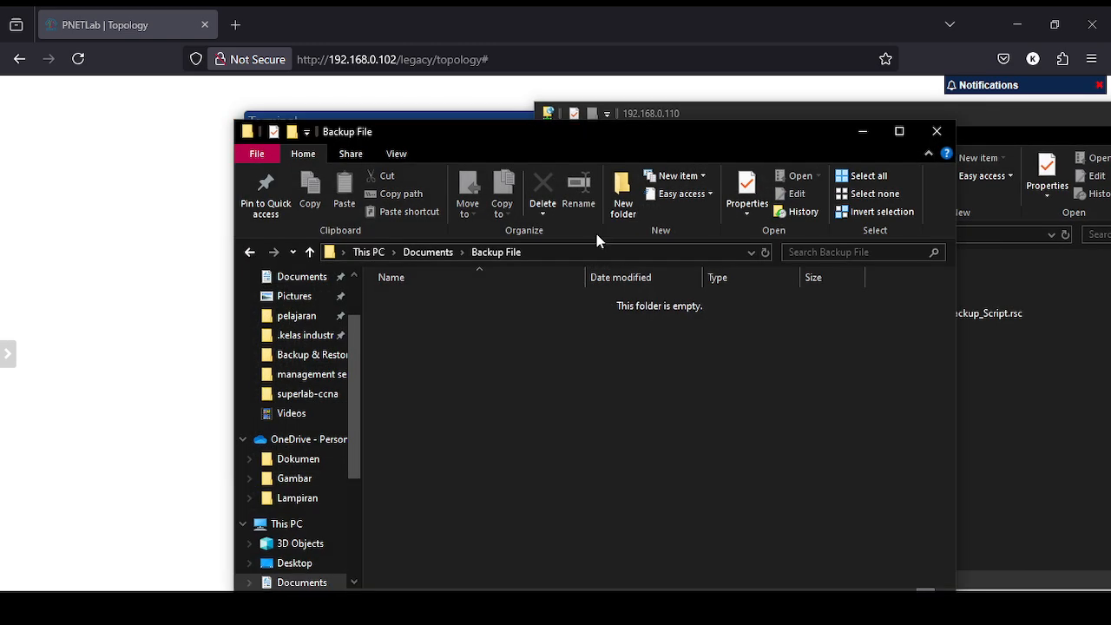
drag(590, 120, 316, 107)
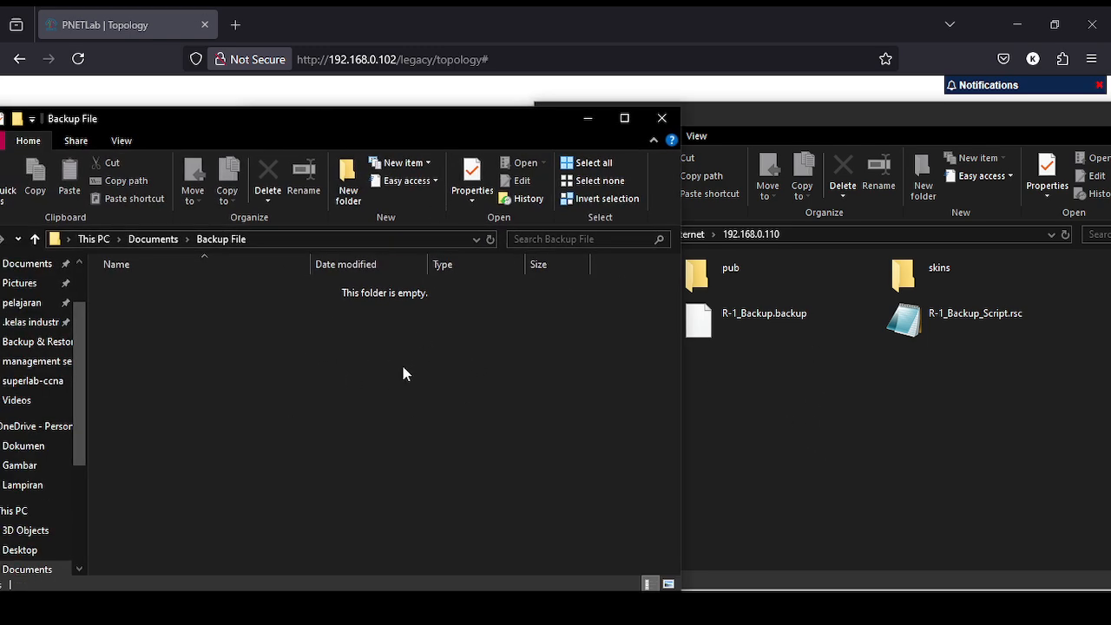
drag(332, 115, 338, 112)
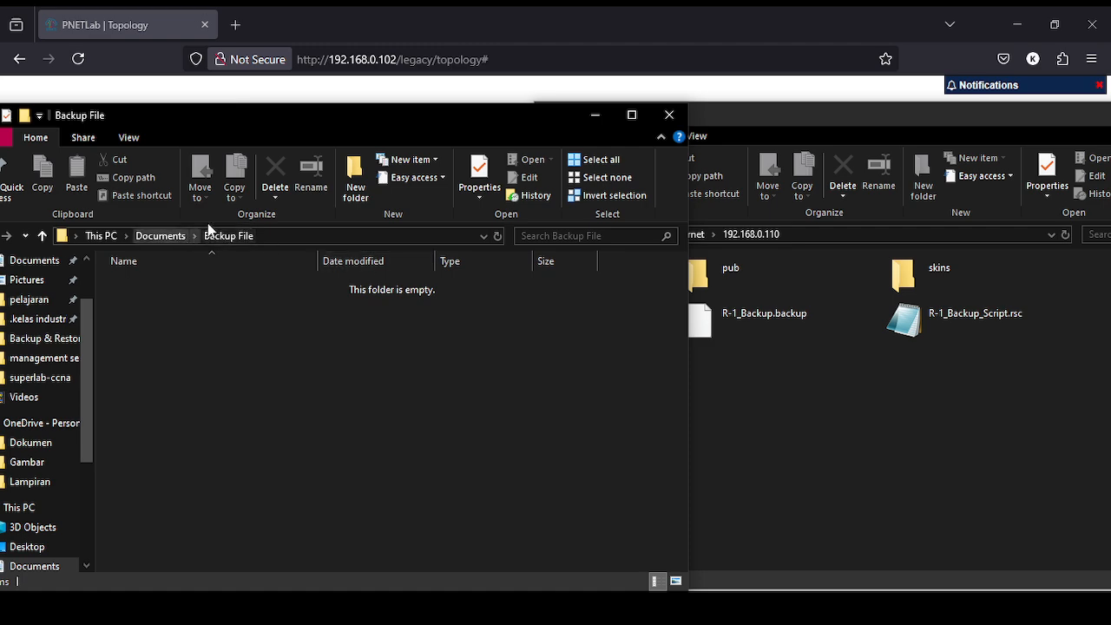
Copy R-1_Backup.backup and R-1_Backup_Script.rsc from the FTP folder into Backup File.
drag(738, 385, 414, 385)
drag(369, 333, 369, 333)
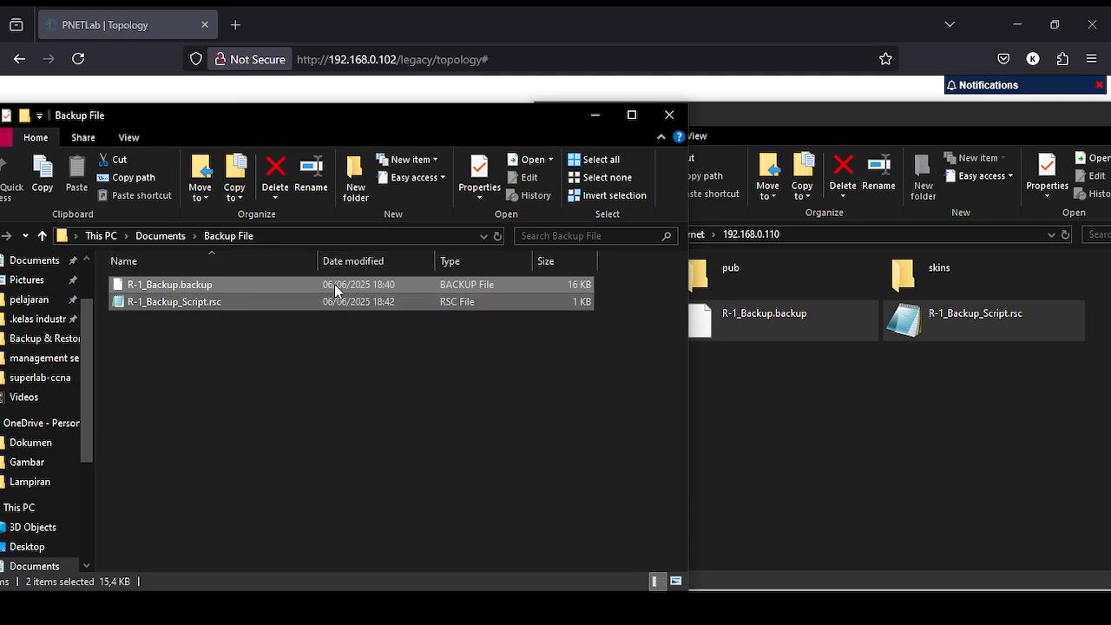
click(434, 331)
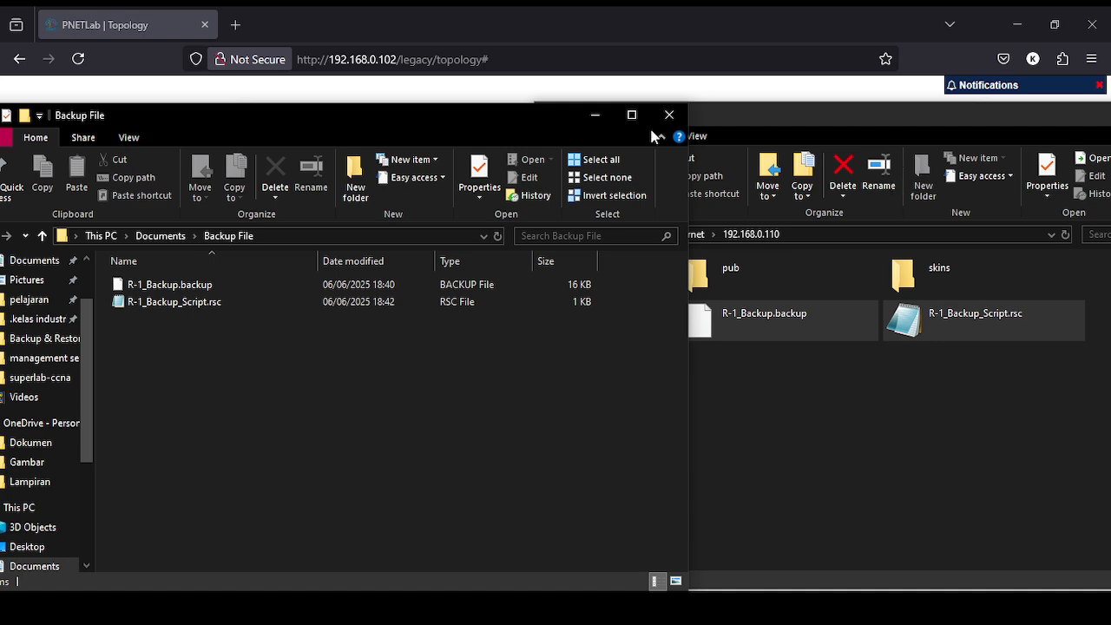
Minimize the Backup File folder and close the FTP window.
click(595, 116)
click(709, 115)
drag(709, 116, 532, 101)
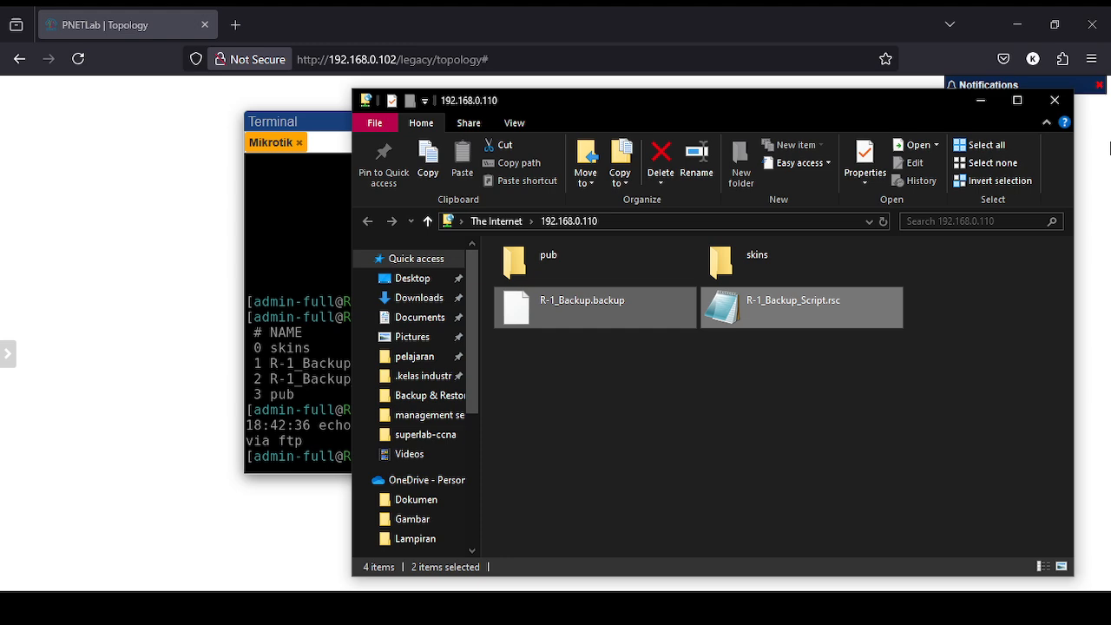
click(1059, 104)
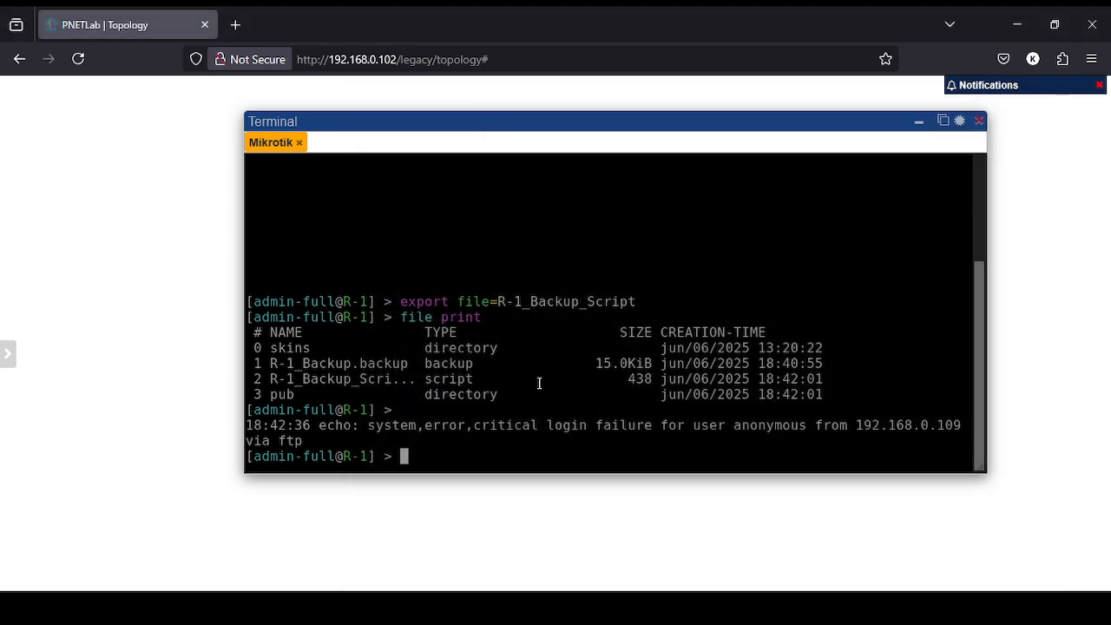
text(file remove )
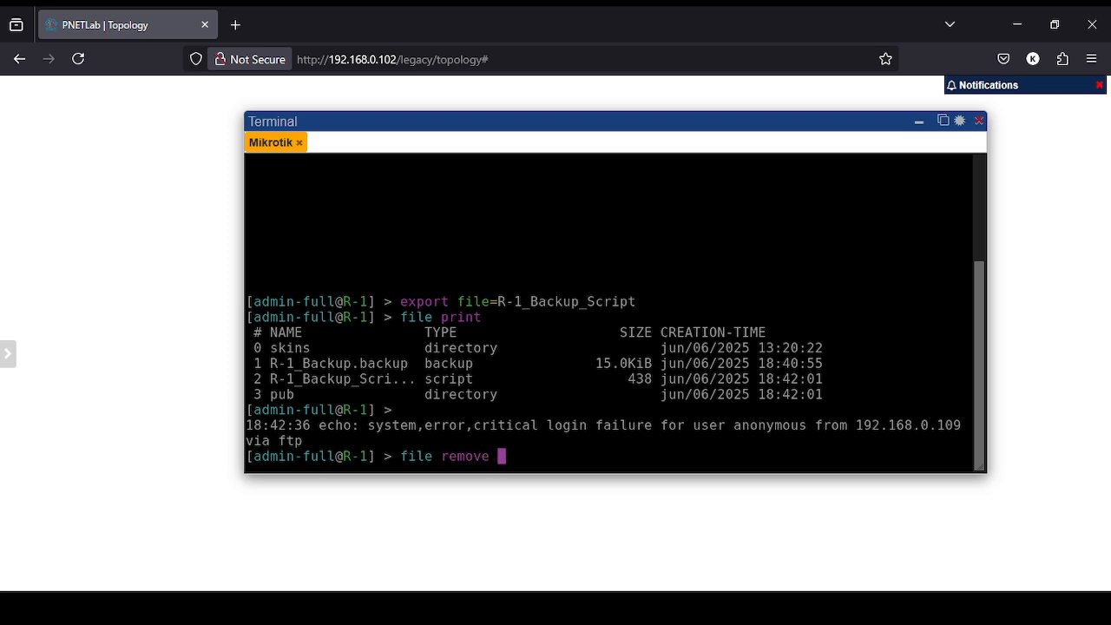
text(numbers=)
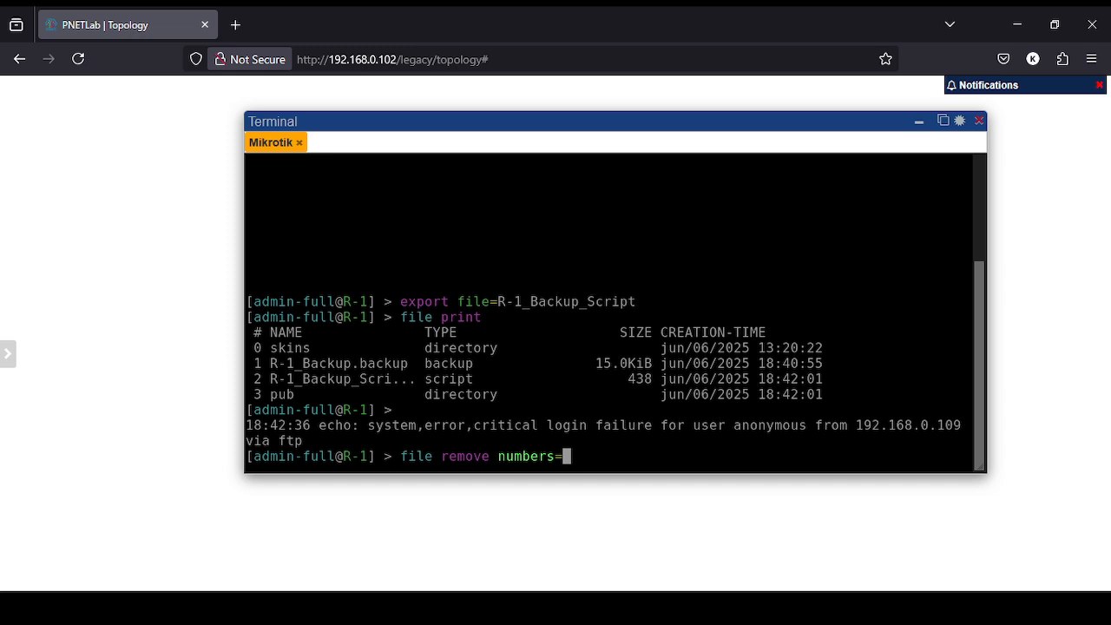
text(1,2)
Remove files 1 and 2 from R-1 and list the remaining files.
key(Return)
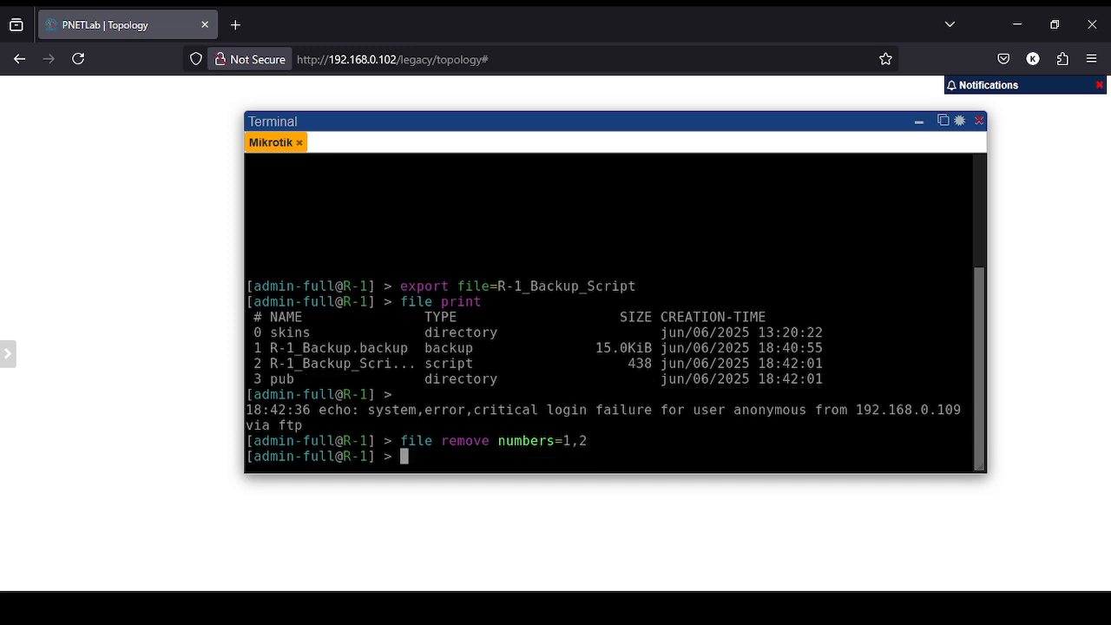
text(file print)
key(Return)
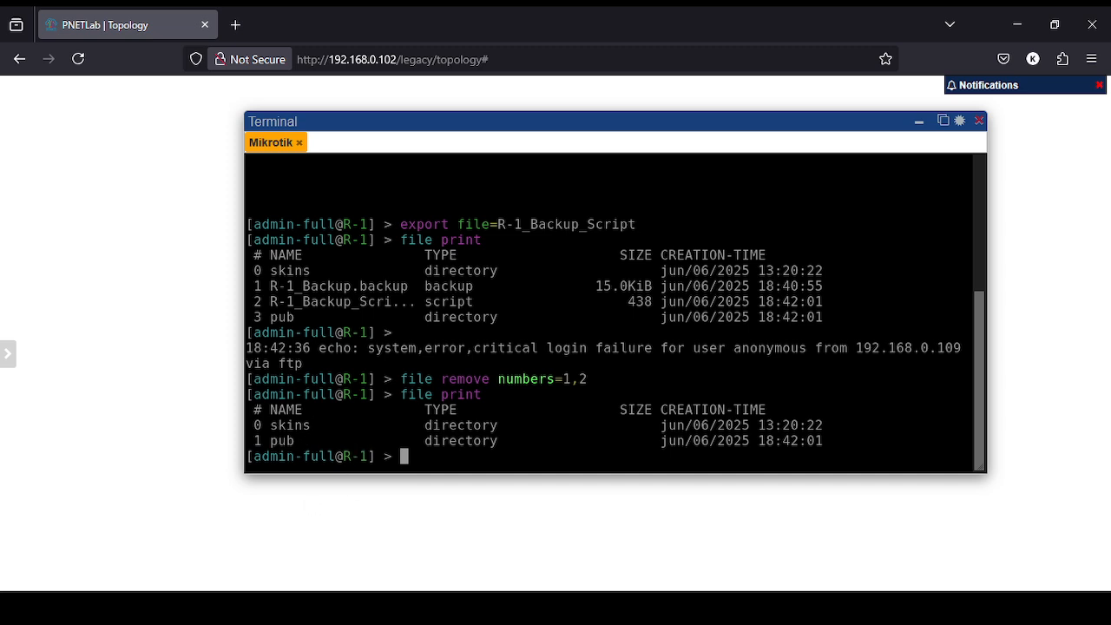
Reset R-1's configuration with no-defaults=yes and confirm with y.
text(reset)
key(BackSpace)
key(BackSpace)
key(BackSpace)
key(BackSpace)
key(BackSpace)
key(BackSpace)
text(system reset)
key(Tab)
text(no)
key(Tab)
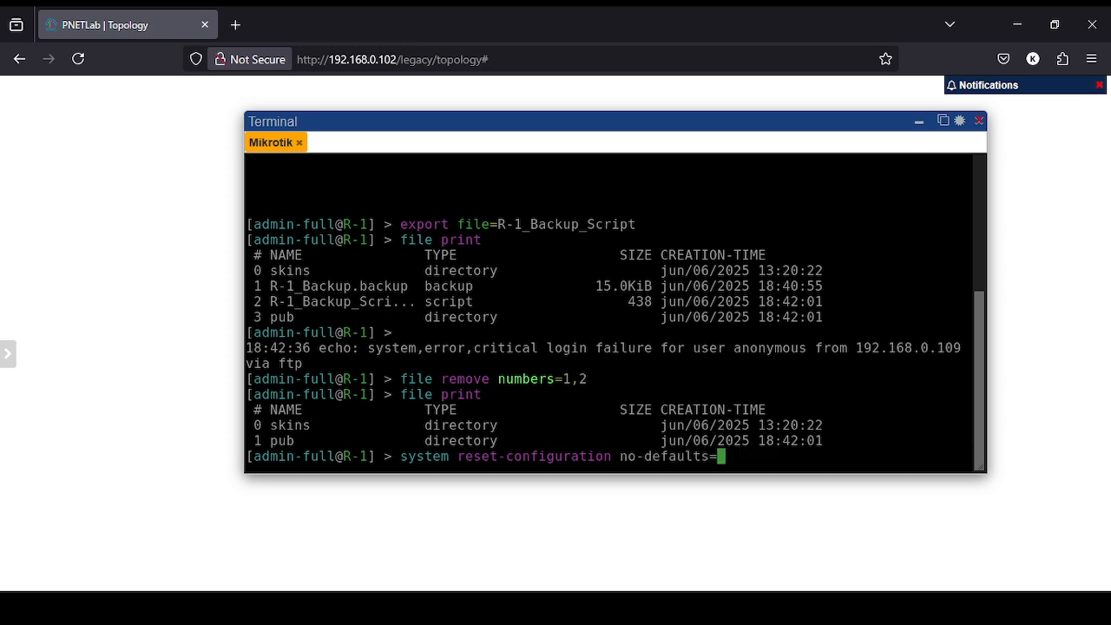
text(yes)
key(Return)
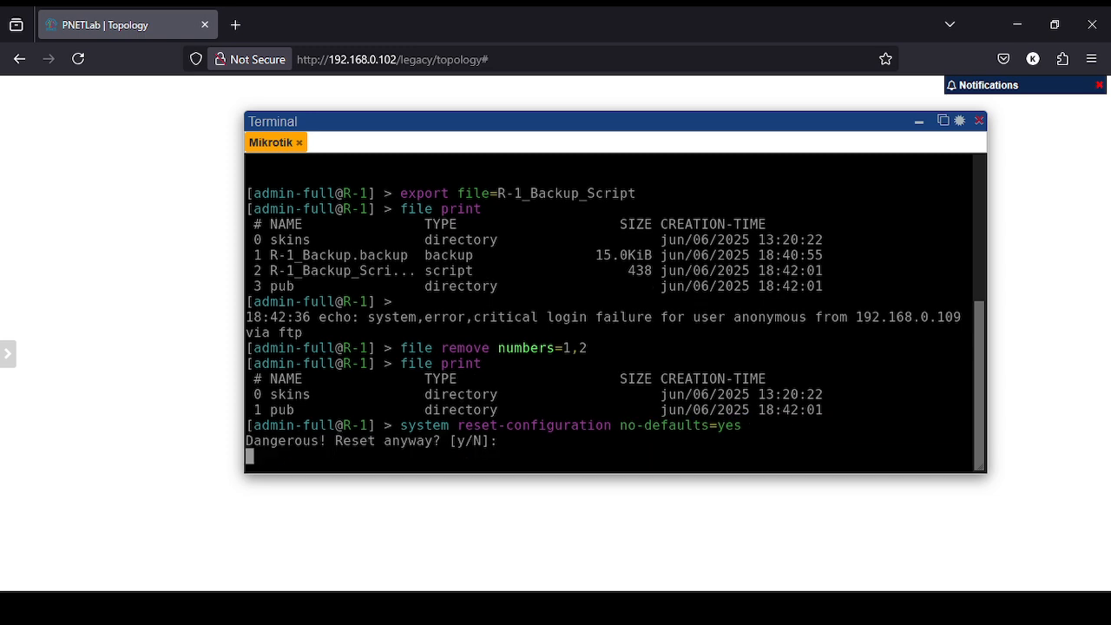
text(y)
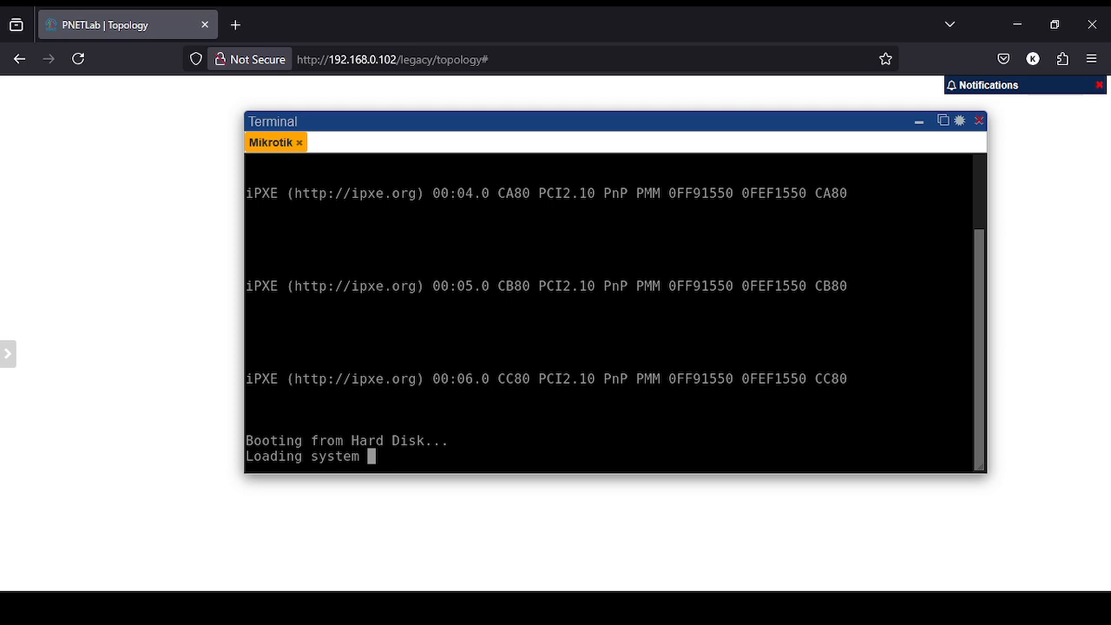
key(alt+Tab)
Open R-1_Backup_Script.rsc from the Backup File folder in Notepad.
drag(387, 121, 608, 91)
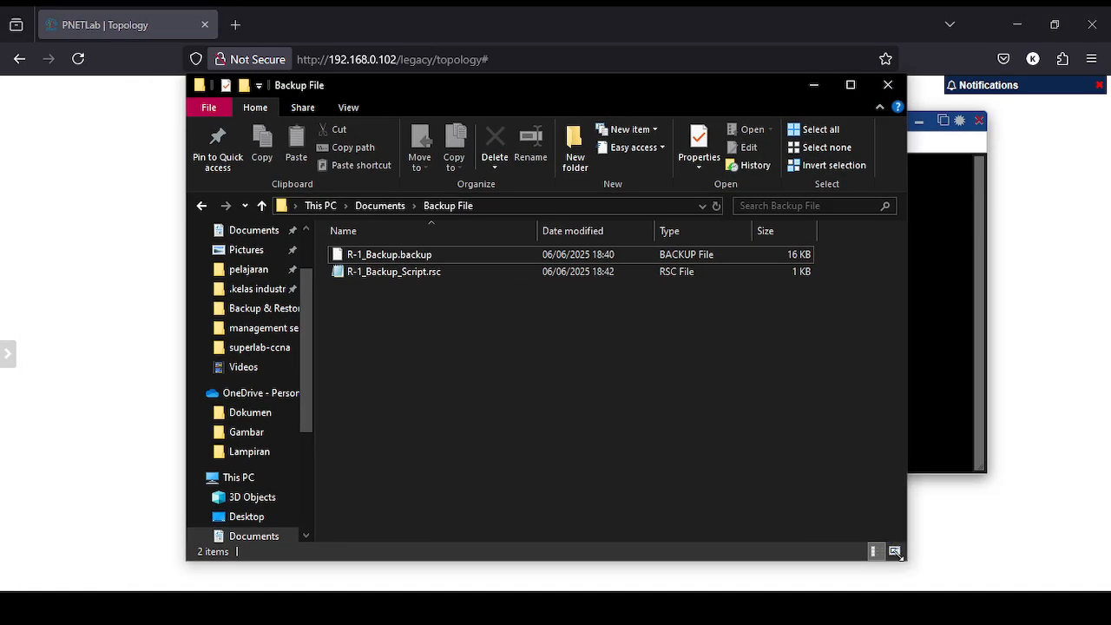
drag(906, 559, 825, 406)
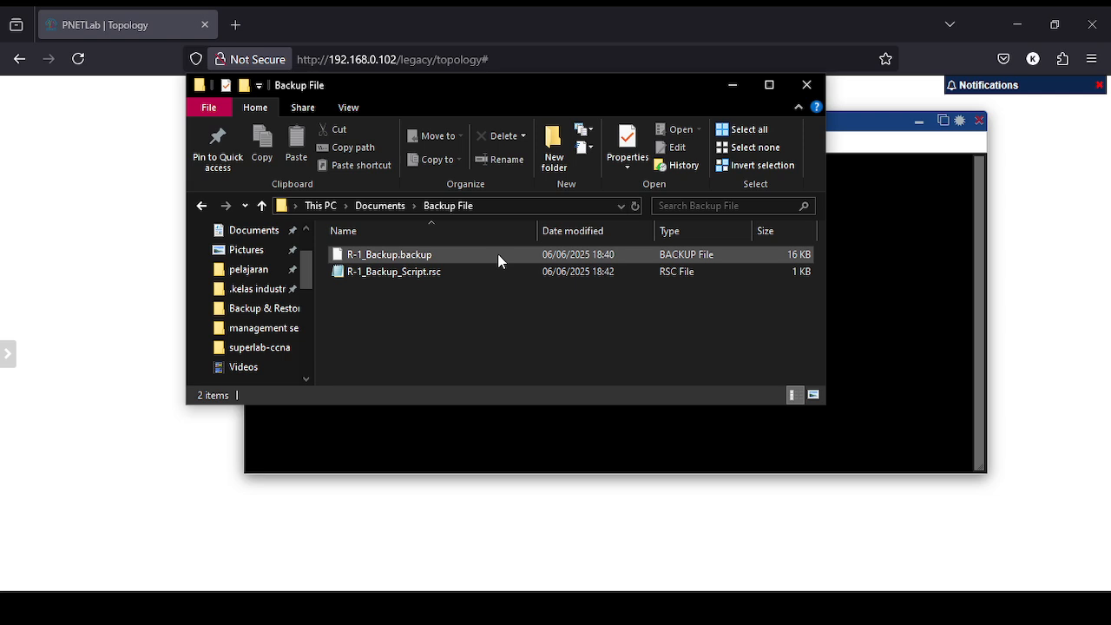
click(545, 540)
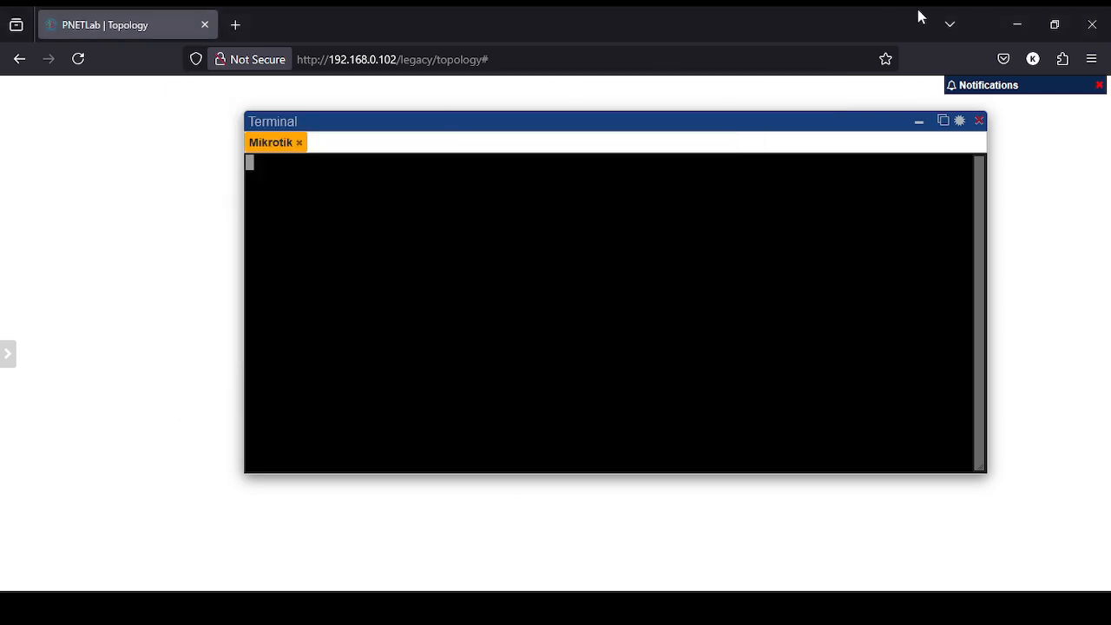
click(919, 121)
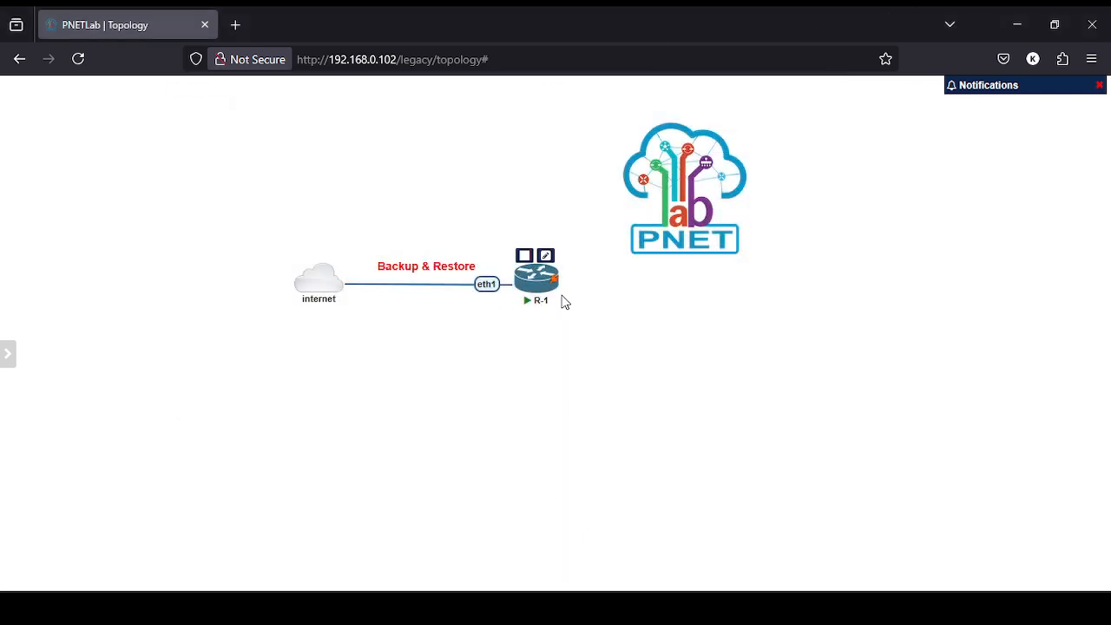
key(alt+Tab)
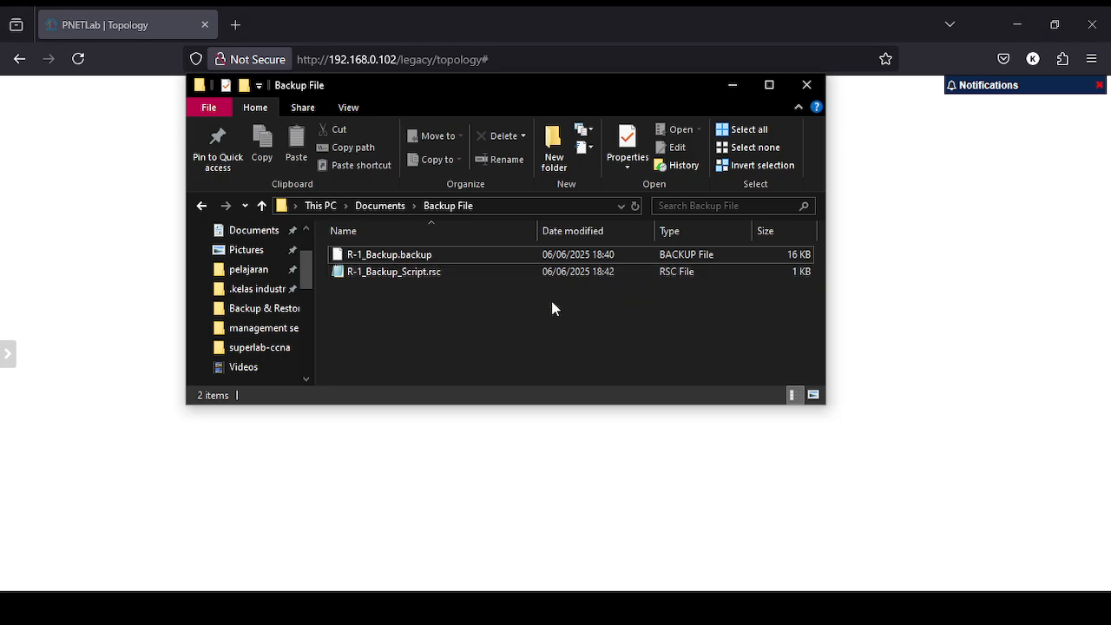
double_click(503, 272)
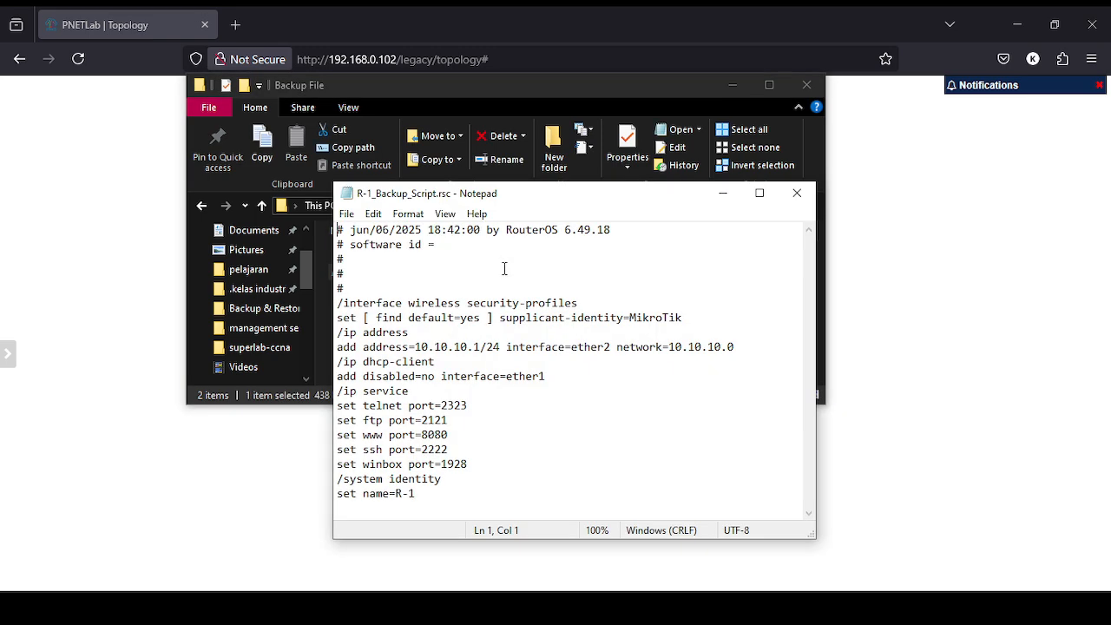
drag(495, 194, 479, 80)
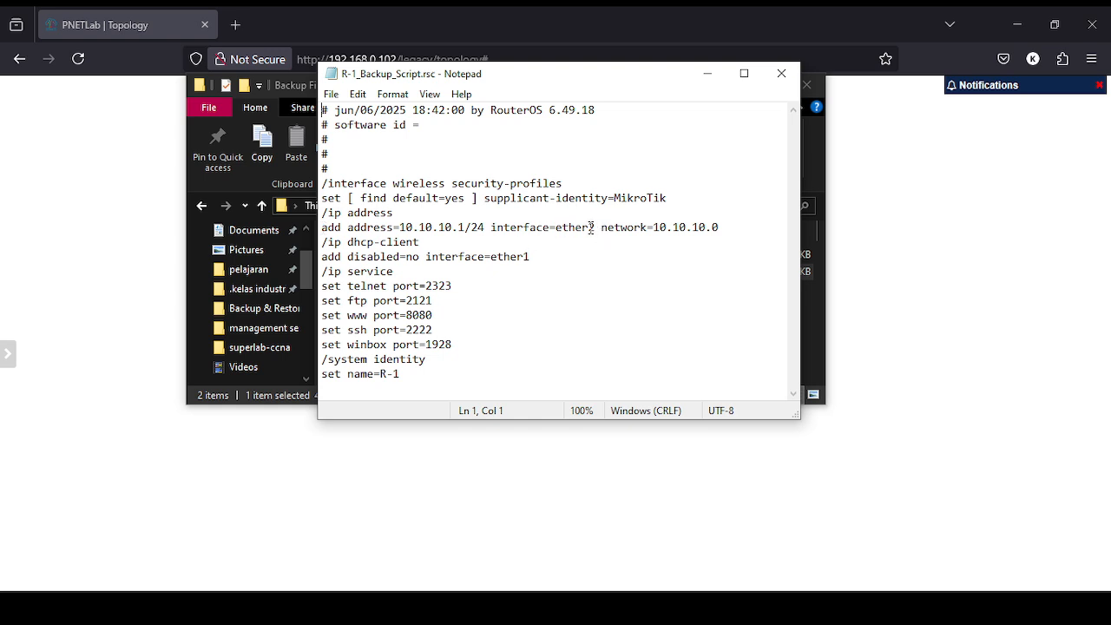
Duplicate the add address line and switch the copy's interface to ether3.
click(734, 227)
drag(735, 228, 310, 227)
key(ctrl+c)
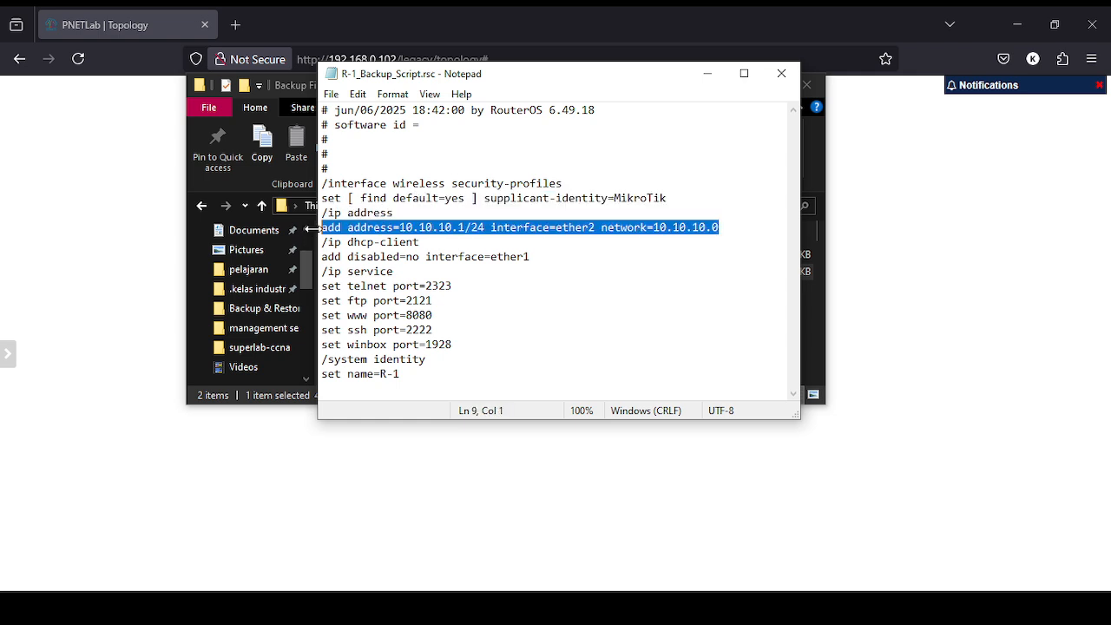
click(744, 227)
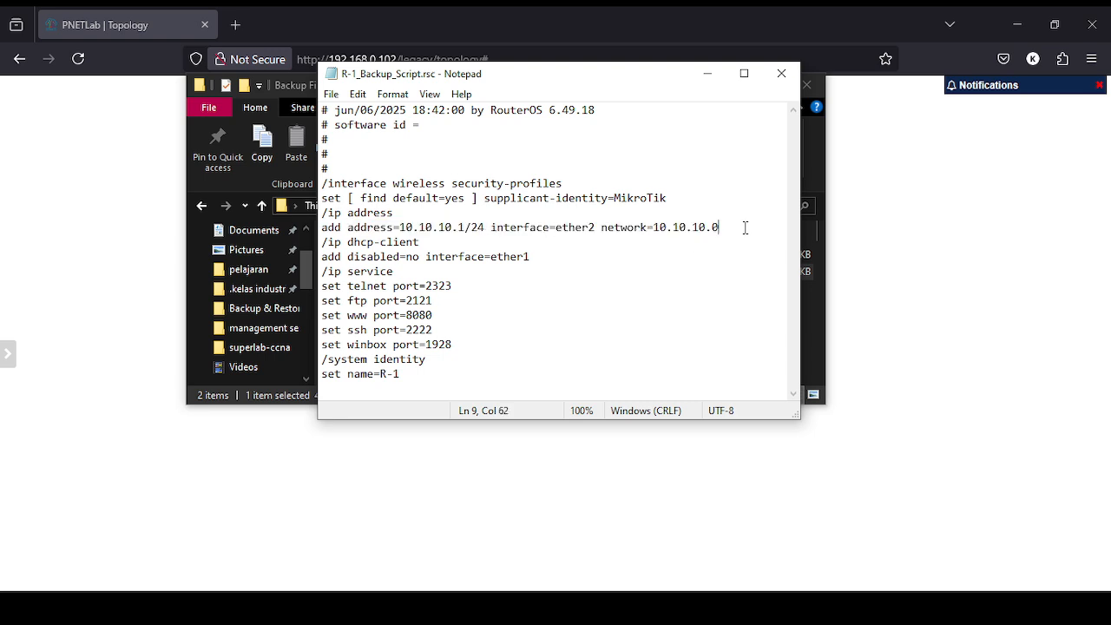
key(Return)
key(ctrl+v)
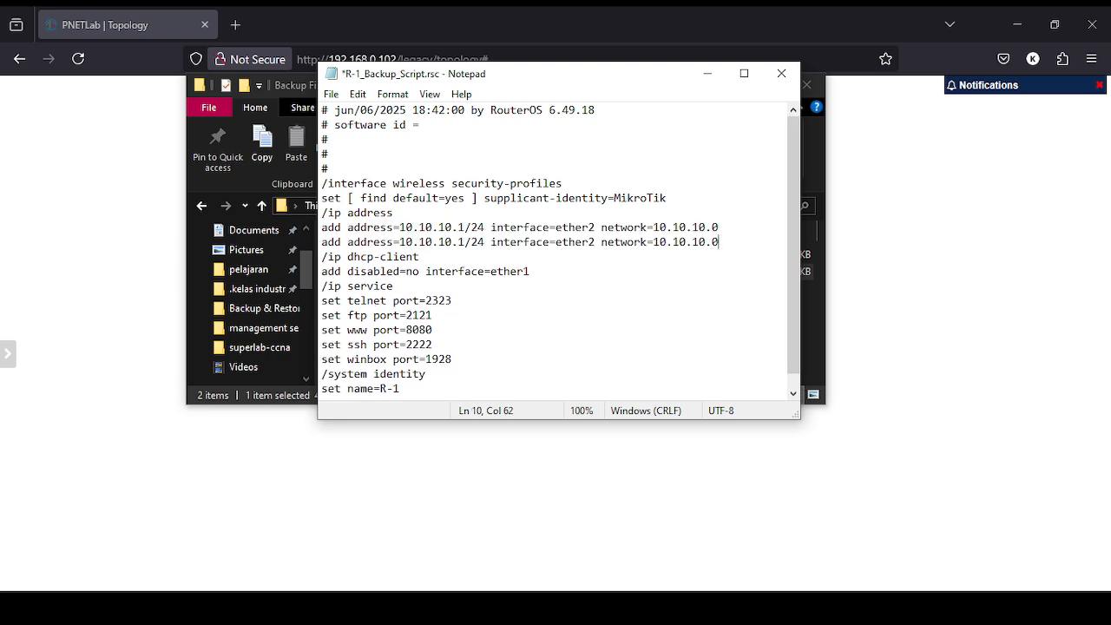
key(Left)
key(Right)
key(Right)
key(Right)
key(BackSpace)
text(2)
key(Left)
Change the ether3 line's address to 20.20.20.1/24 and save the script.
key(Left)
key(Left)
key(Left)
key(Left)
key(Left)
key(Left)
key(Left)
key(Left)
key(Left)
key(Left)
key(Left)
key(Left)
key(Right)
key(BackSpace)
text(3)
key(Left)
key(Left)
key(Left)
key(Left)
key(Left)
key(Left)
key(Left)
key(Left)
key(Left)
key(Left)
key(Left)
key(Left)
key(Left)
key(Left)
key(Left)
key(Left)
key(Left)
key(Left)
key(Left)
key(Left)
key(BackSpace)
key(BackSpace)
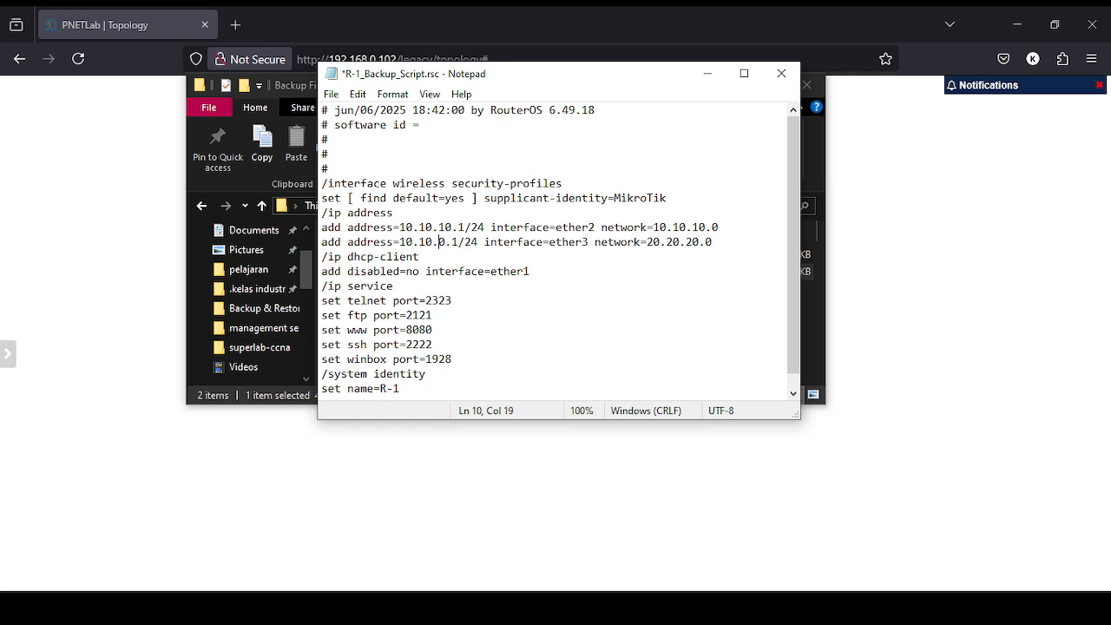
text(2)
key(Left)
key(Left)
key(Delete)
key(BackSpace)
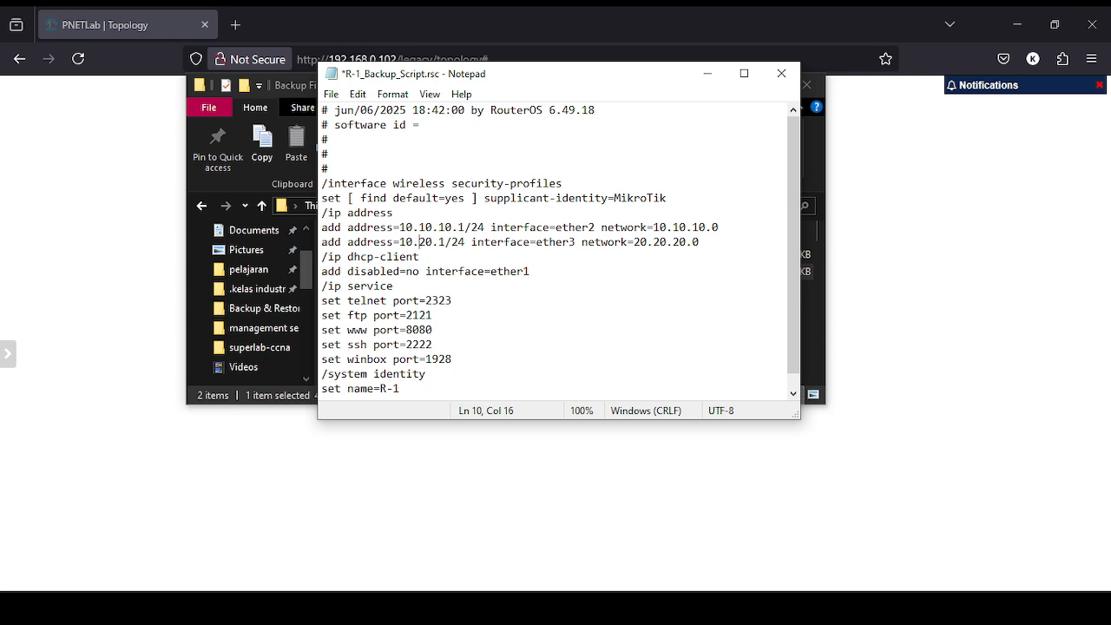
text(20.)
click(418, 243)
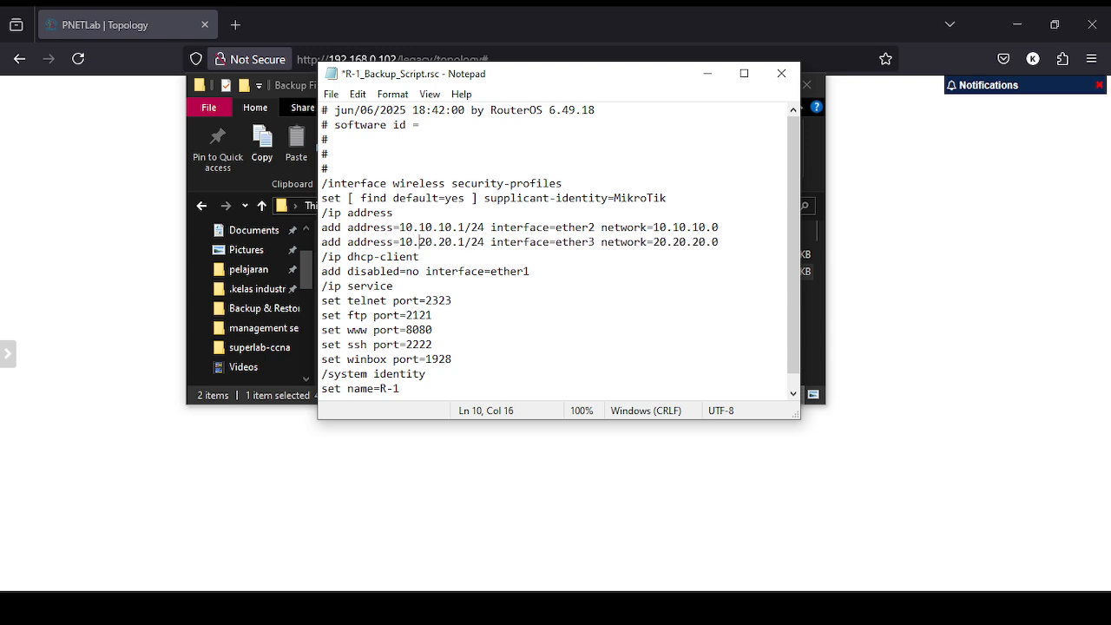
key(Left)
key(BackSpace)
text(2)
click(574, 207)
key(ctrl+s)
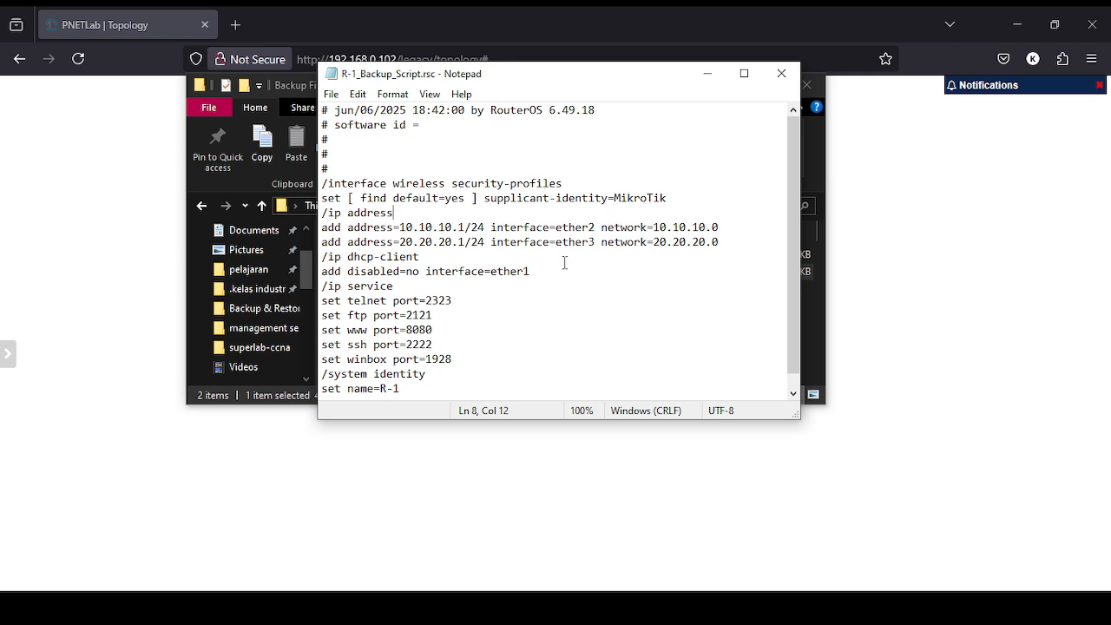
Close the script and open R-1_Backup.backup in Notepad without making it the default.
click(782, 73)
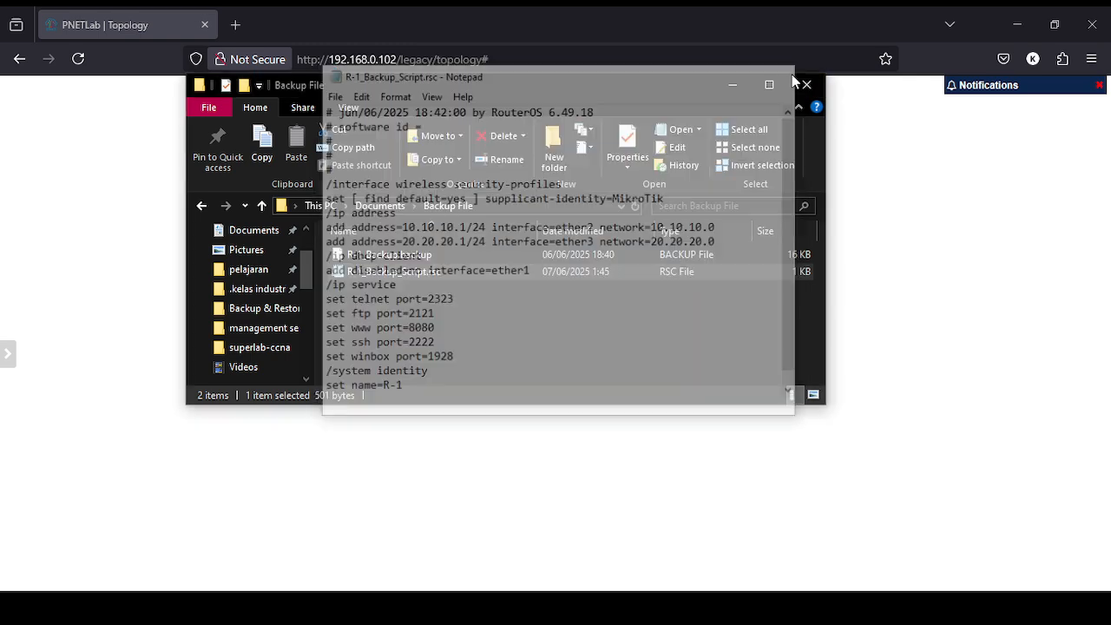
click(366, 254)
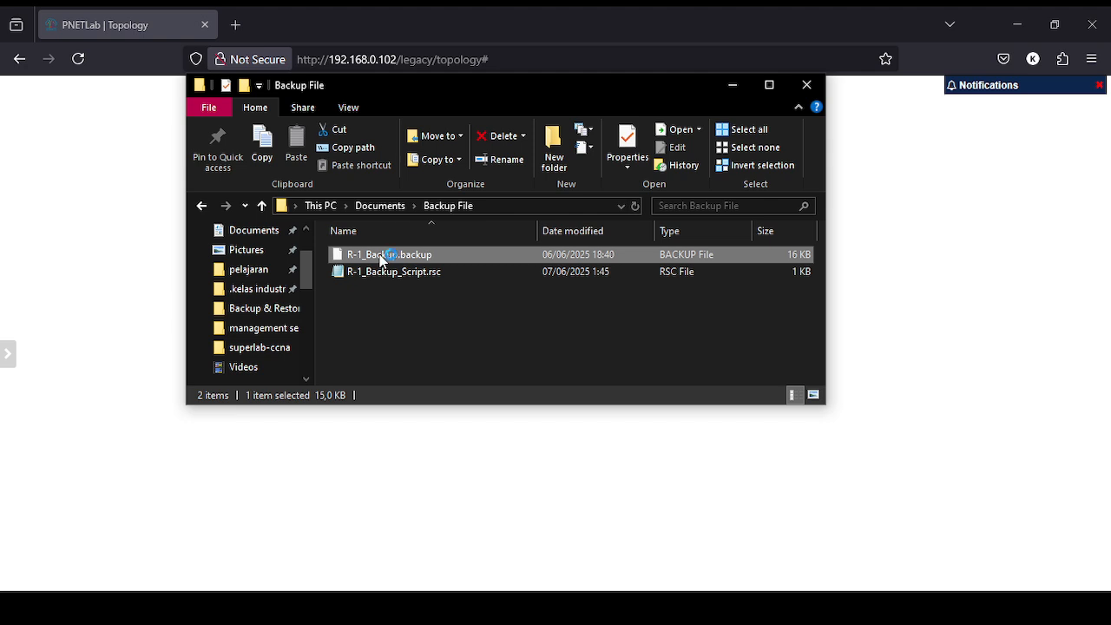
double_click(381, 257)
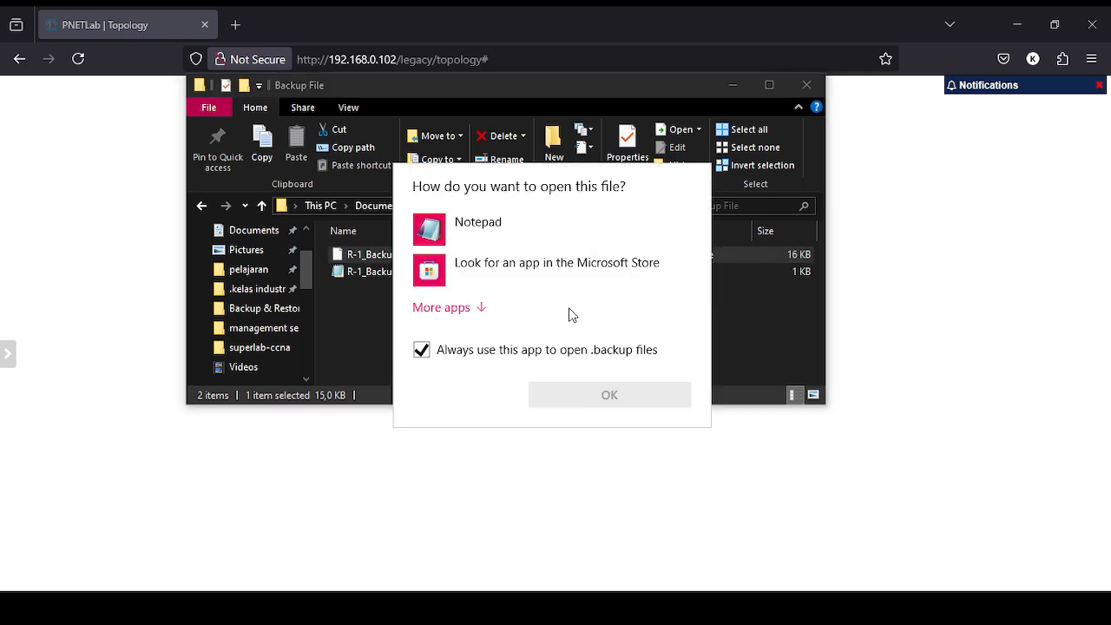
click(555, 229)
click(423, 351)
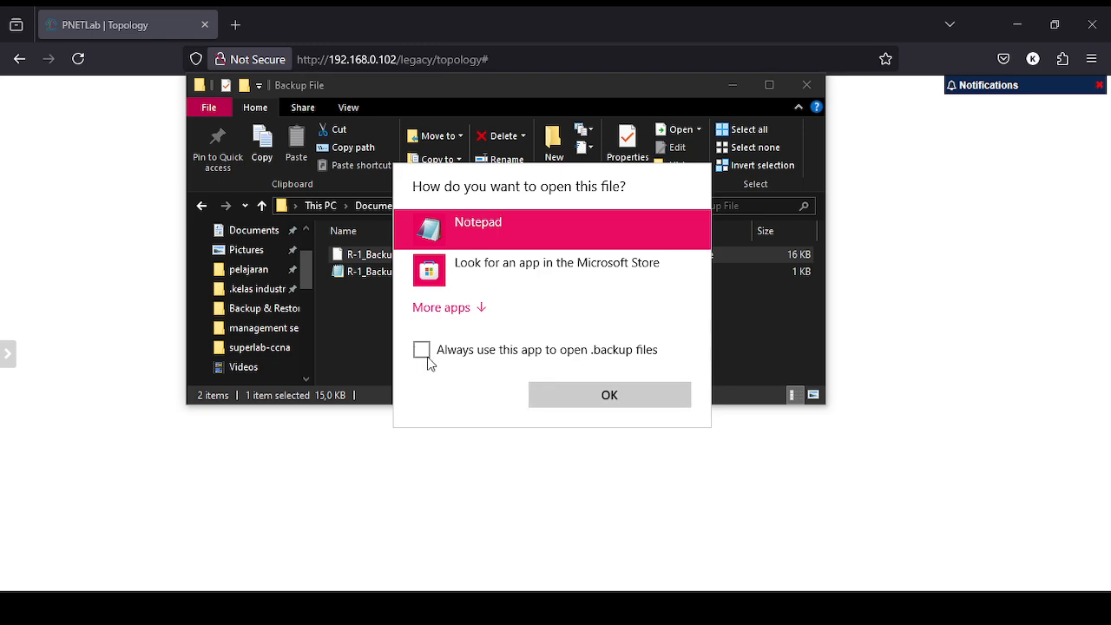
click(588, 396)
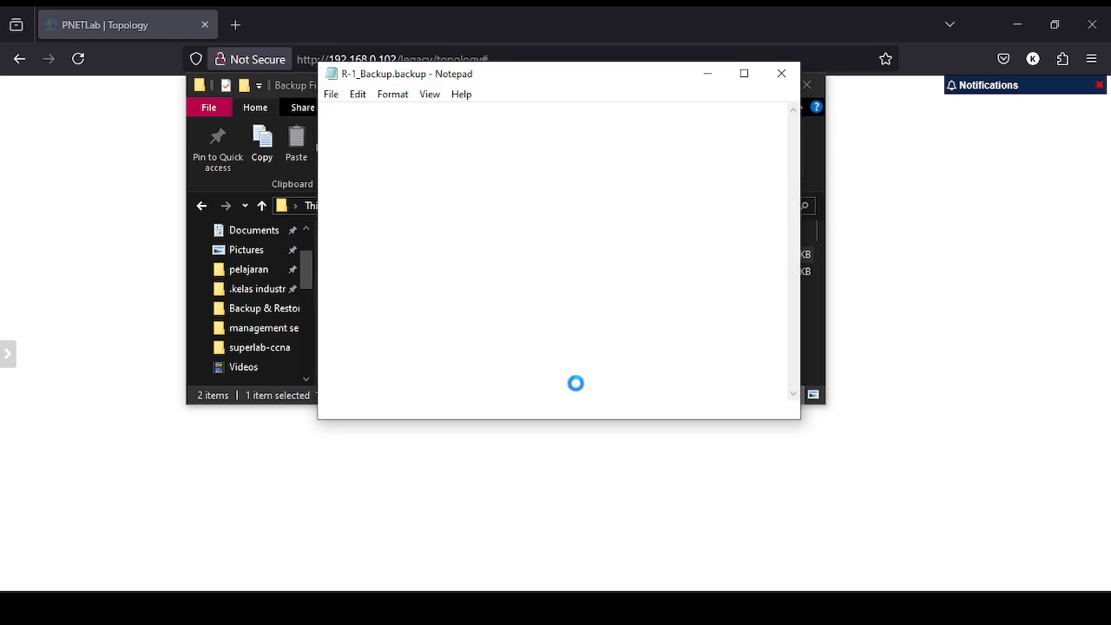
Scroll through the unreadable binary backup contents, then close Notepad.
scroll(717, 212, down, 5)
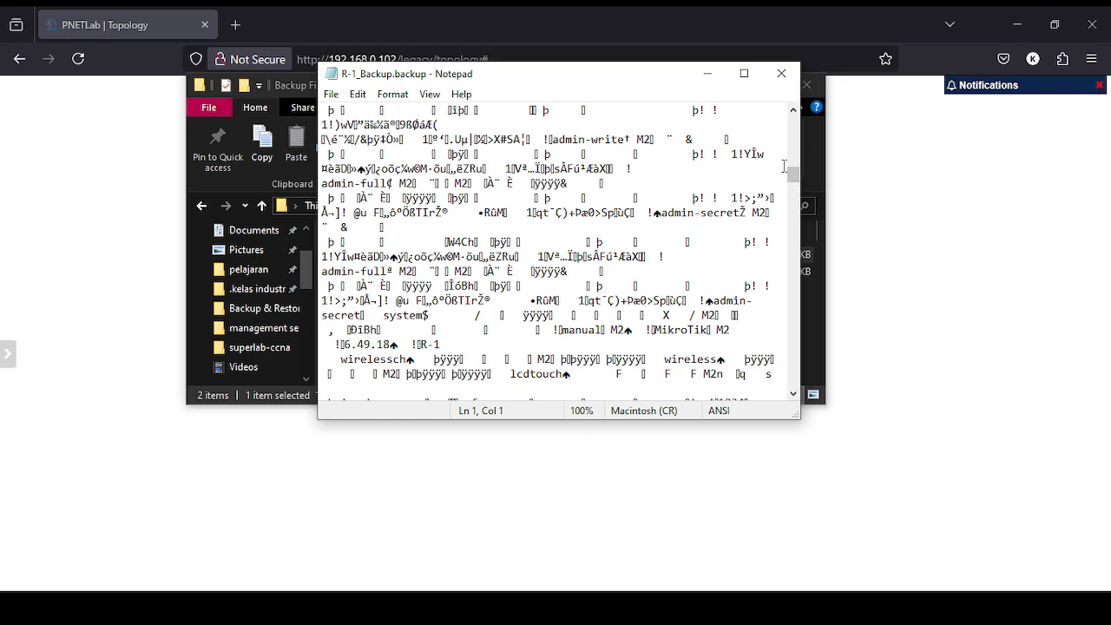
scroll(543, 203, down, 10)
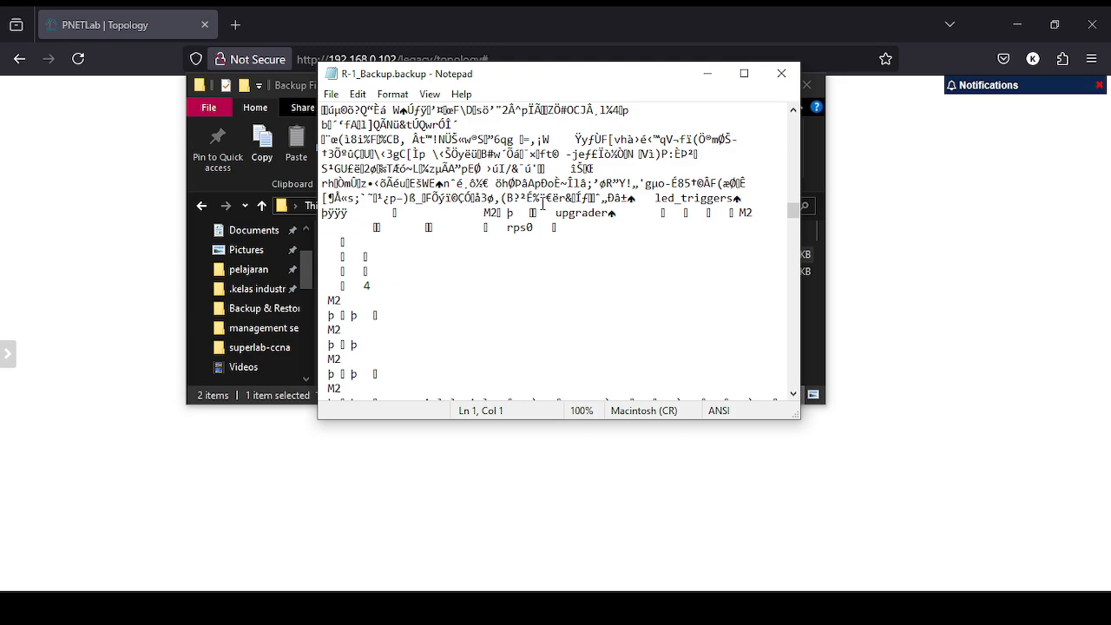
scroll(543, 203, down, 12)
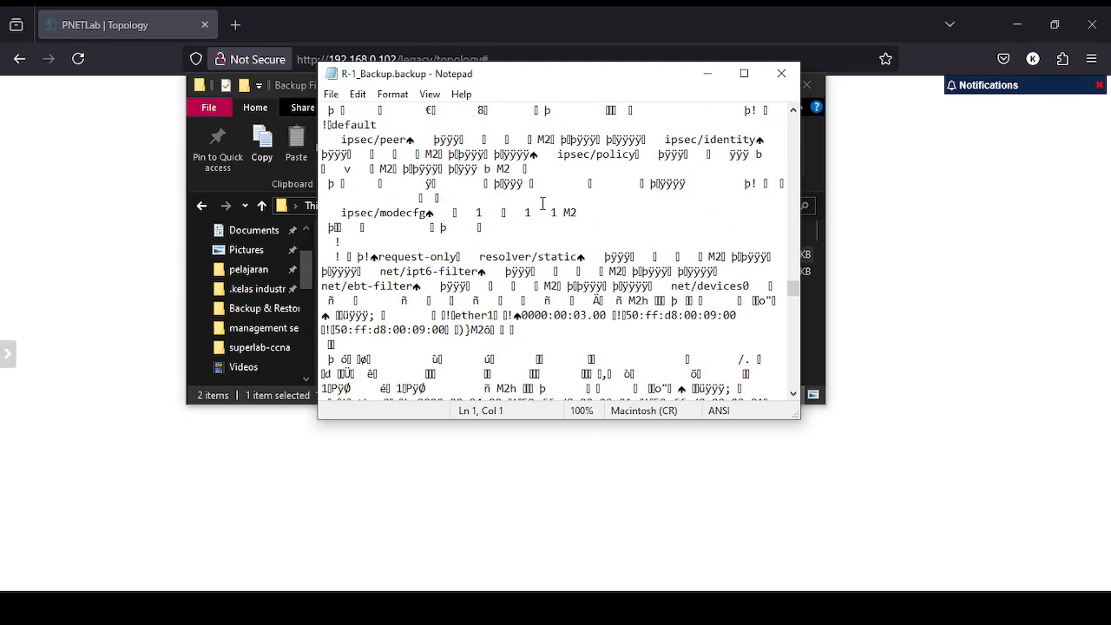
scroll(543, 203, down, 3)
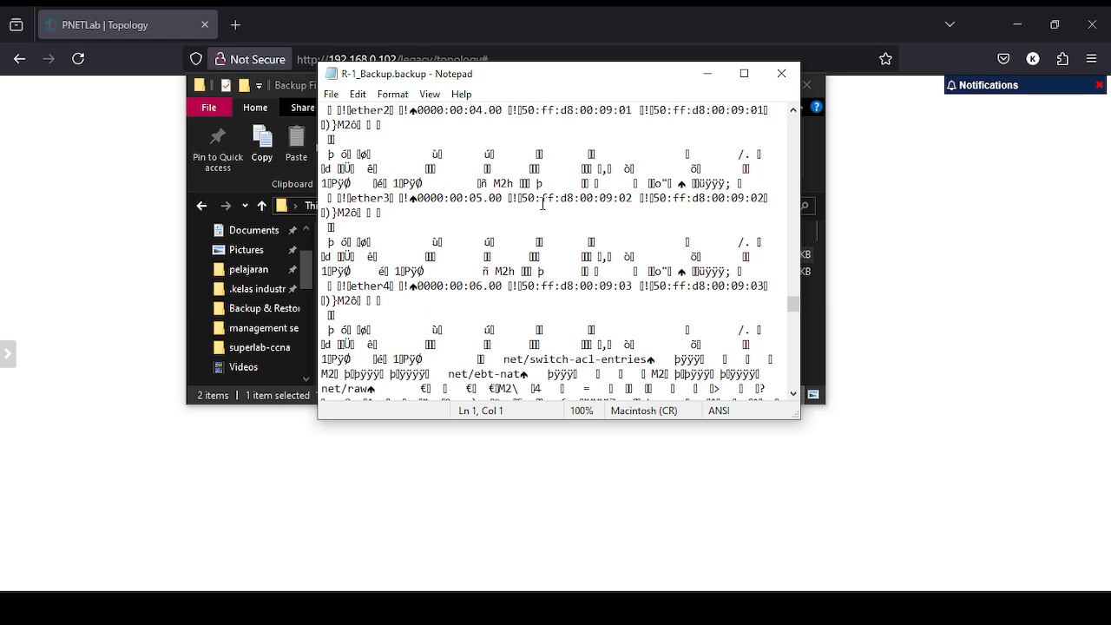
scroll(542, 203, down, 3)
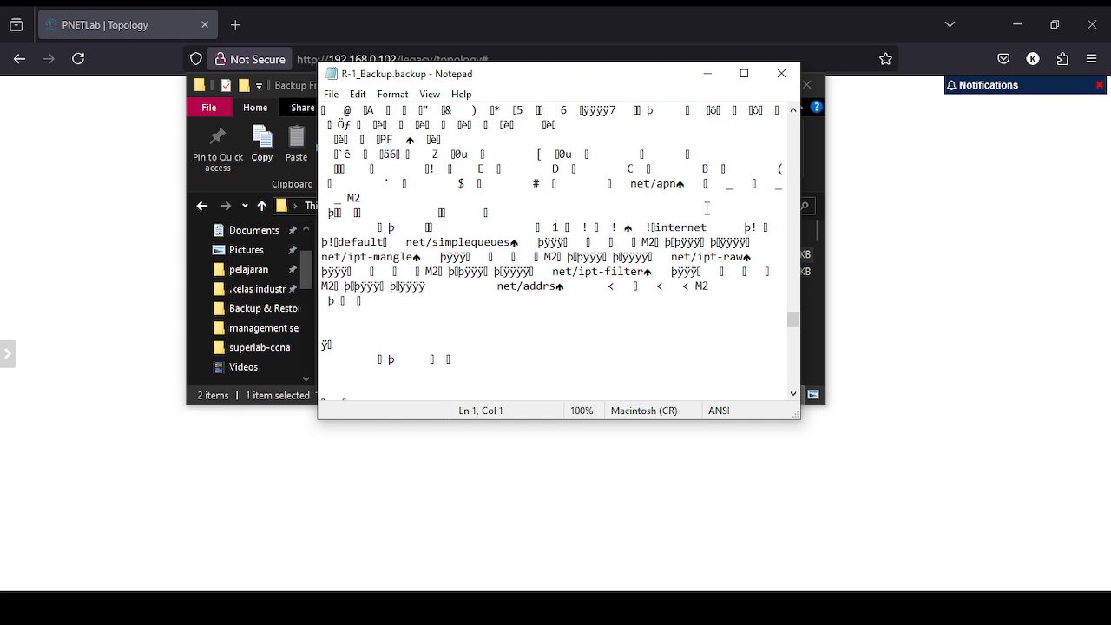
click(782, 78)
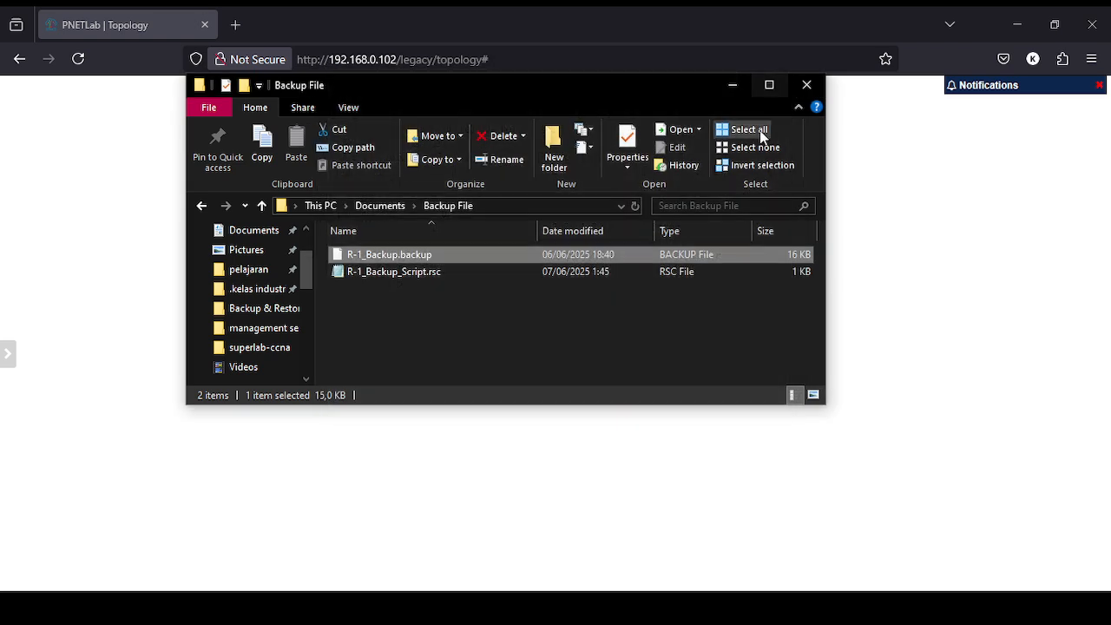
Minimize the Backup File folder to return to R-1's PNETLab console.
click(510, 272)
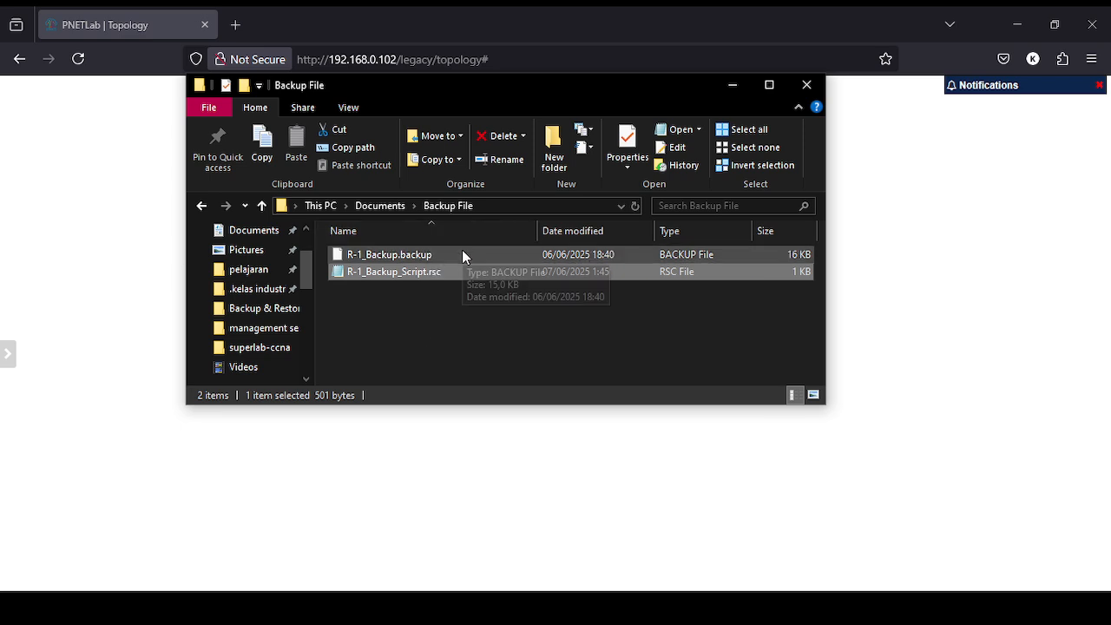
click(463, 251)
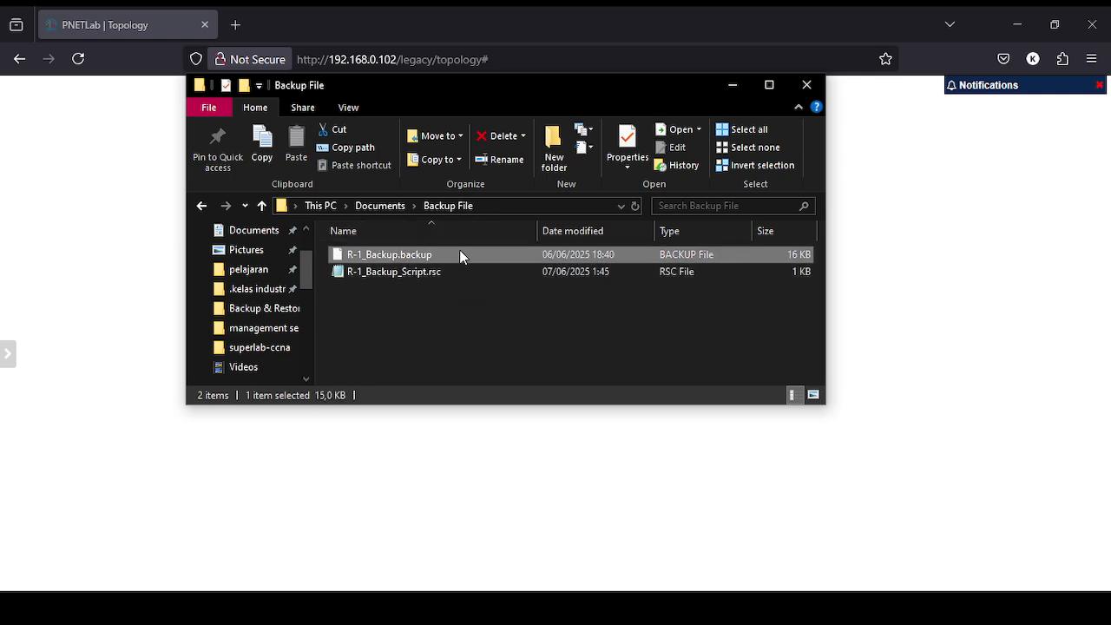
click(730, 87)
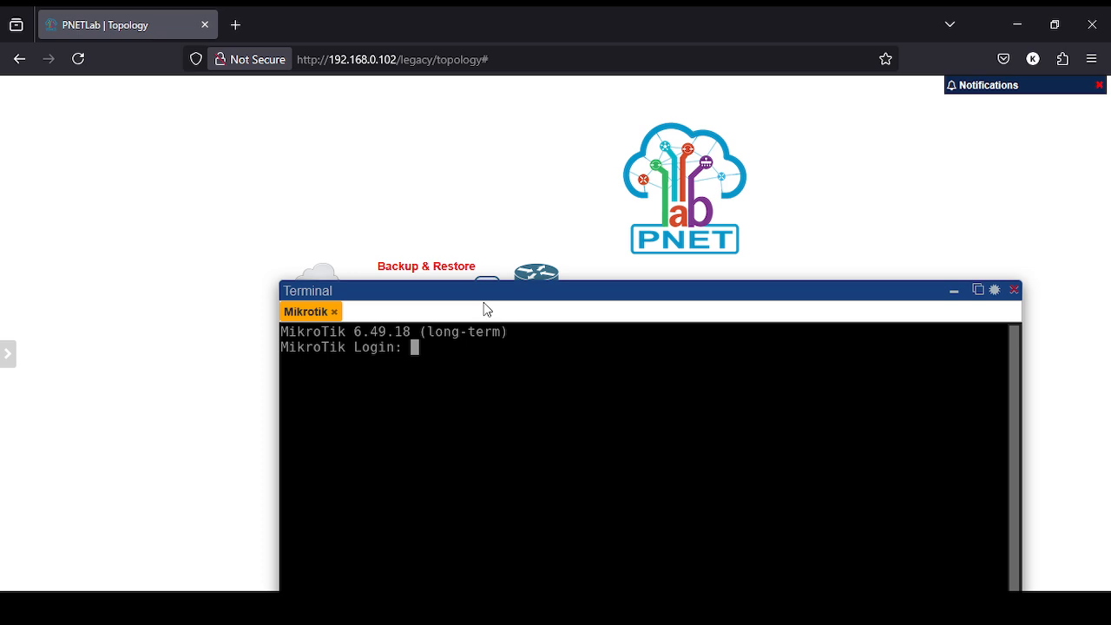
Log in to the MikroTik as admin with a blank password, skip the password change, and clear the screen.
drag(469, 286, 428, 102)
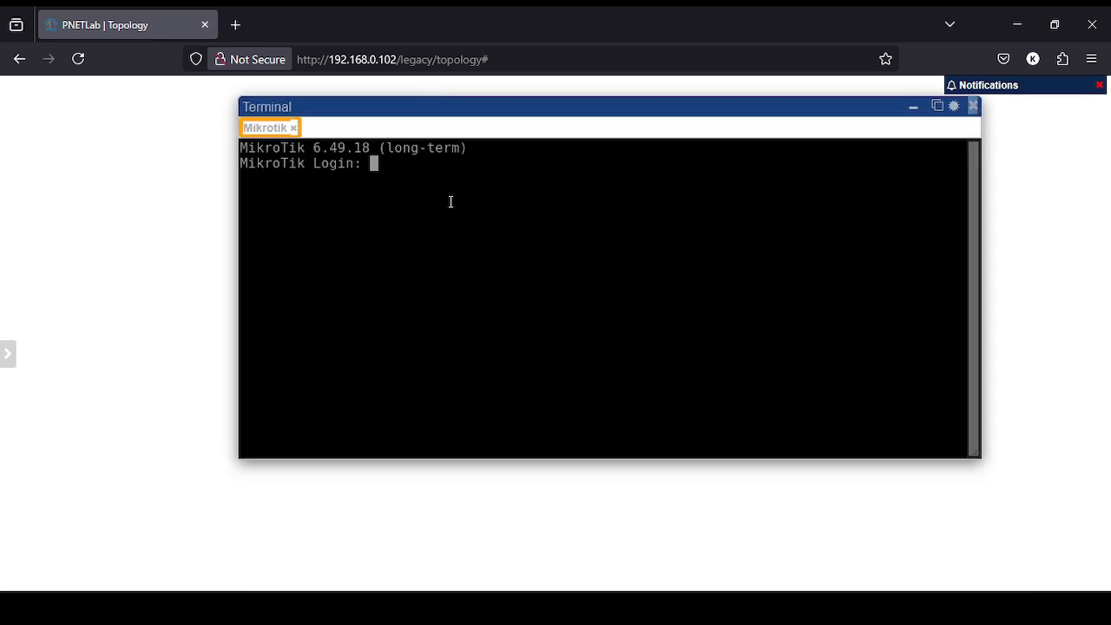
text(admin)
key(Return)
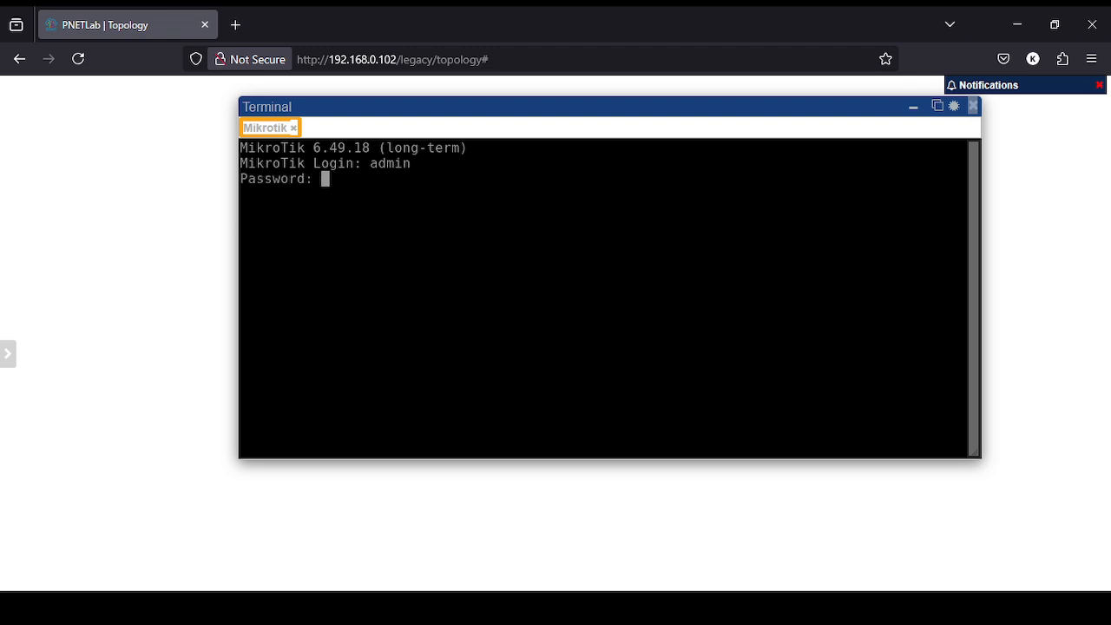
key(Return)
text(n)
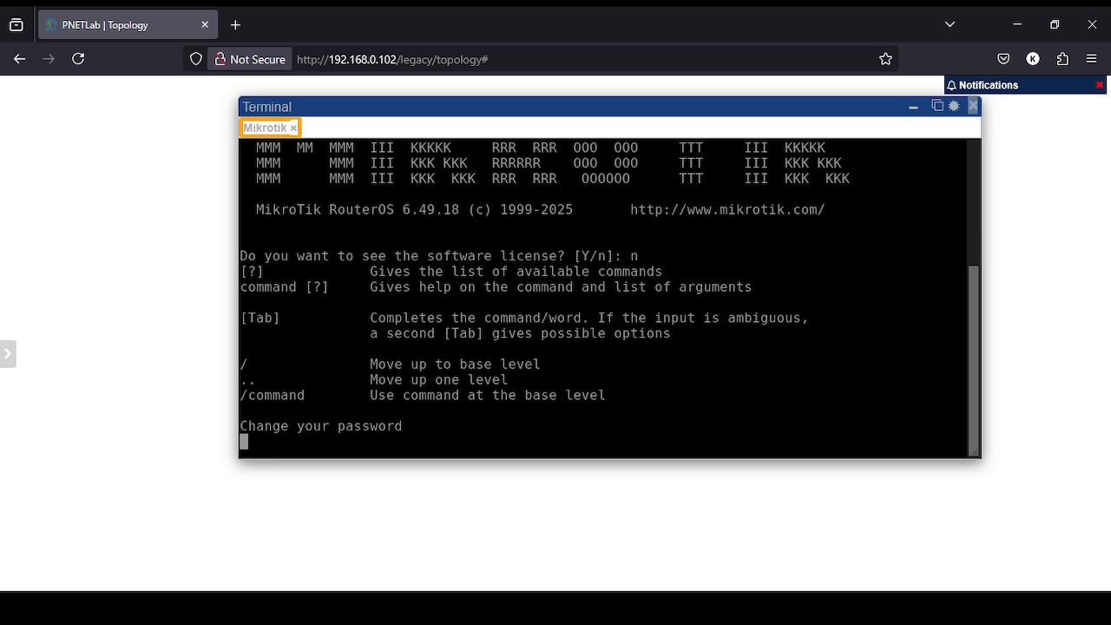
key(ctrl+c)
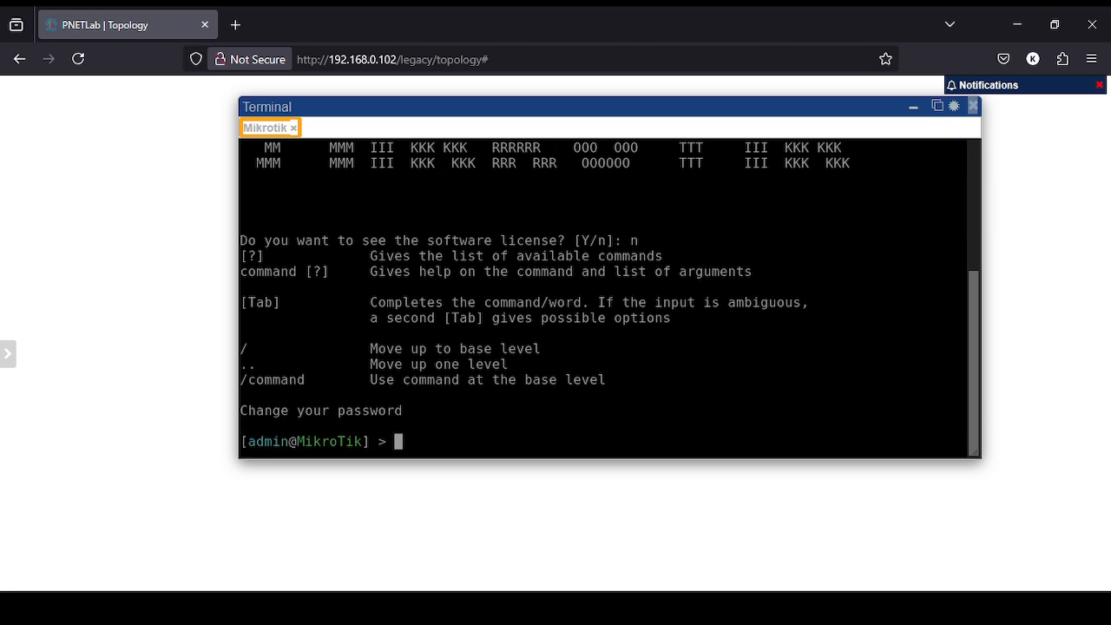
key(ctrl+l)
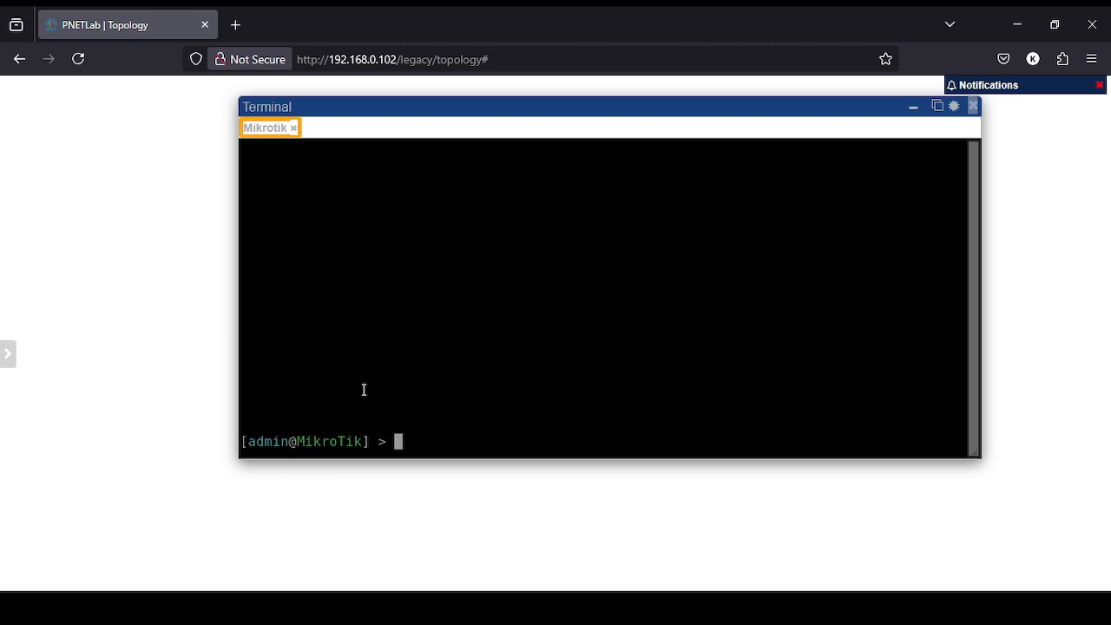
Print the router's IP addresses, DHCP client and IP services.
text(ip add pr)
key(Return)
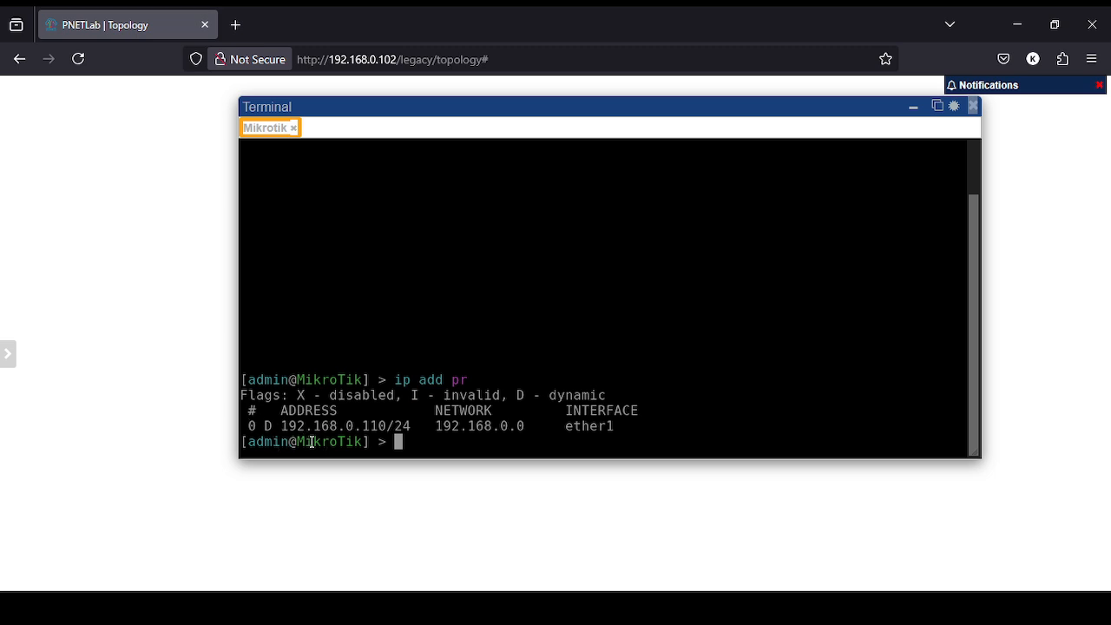
text(ip dhcp)
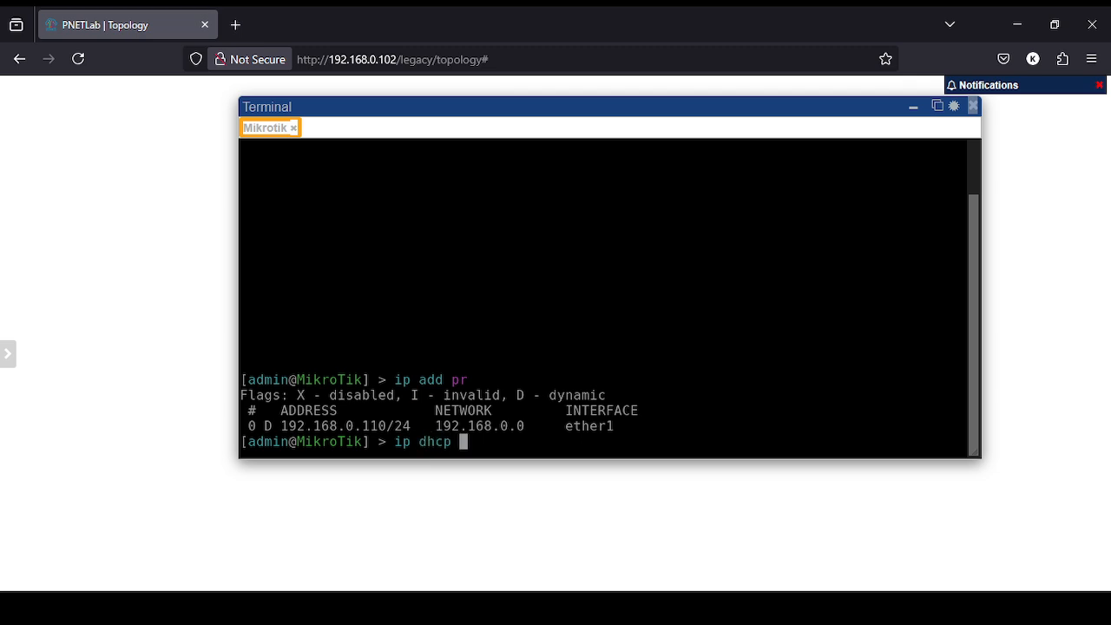
key(BackSpace)
text(-client pr)
key(Return)
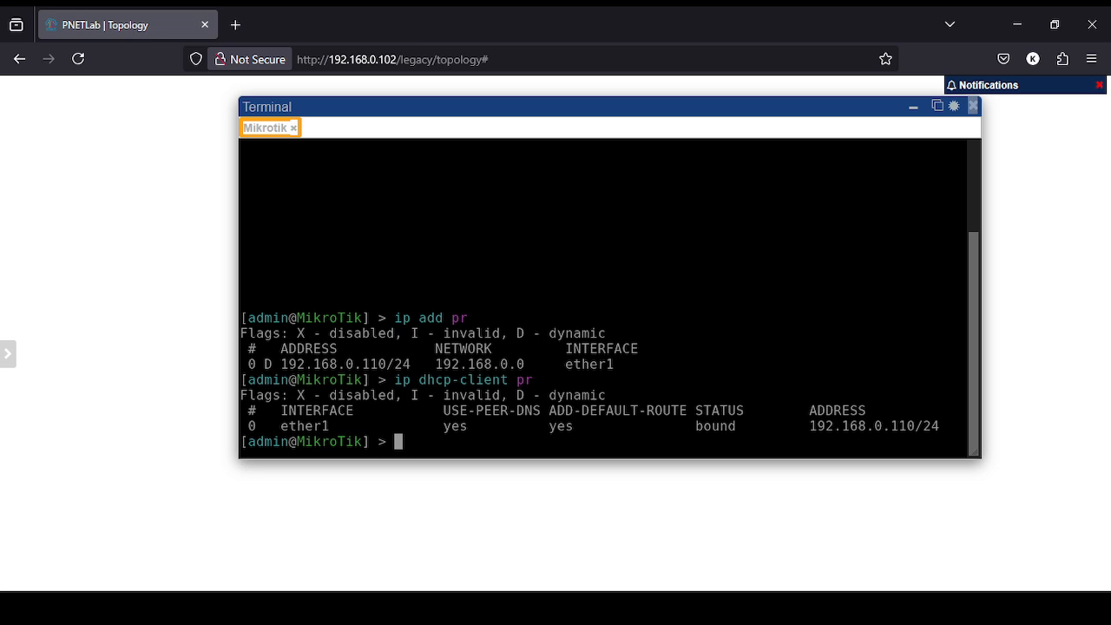
text(ip service )
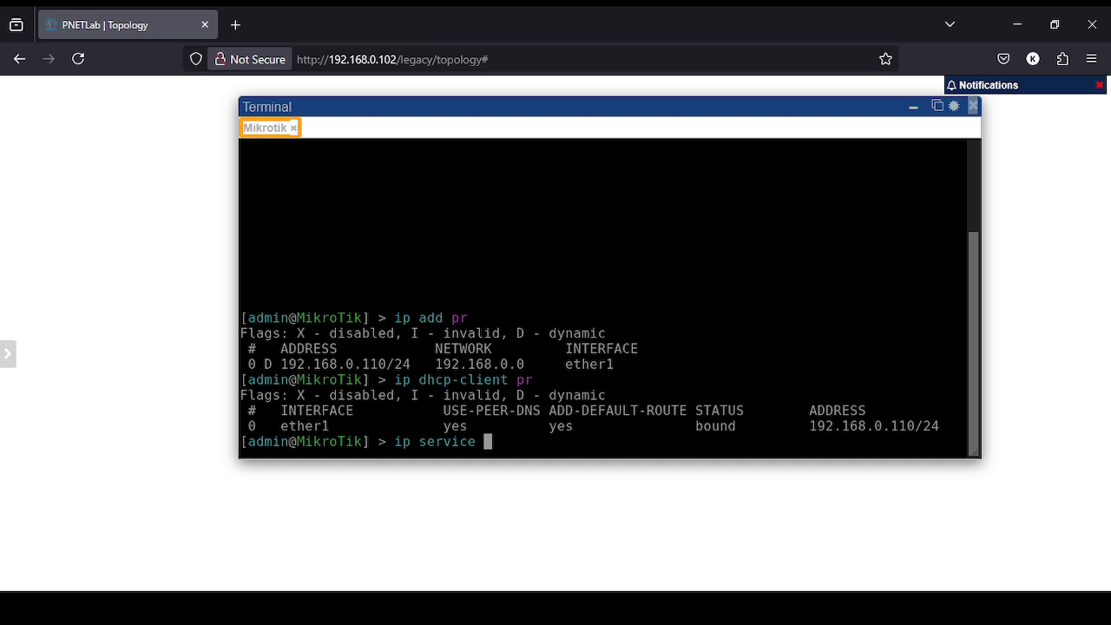
text(print)
key(Return)
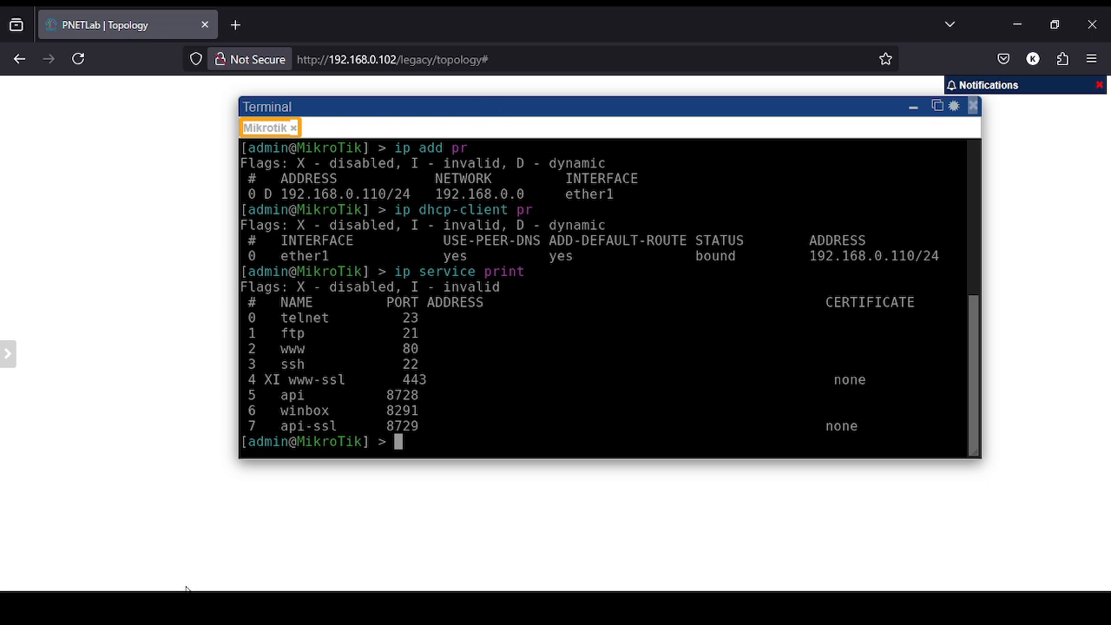
mouse_move(375, 609)
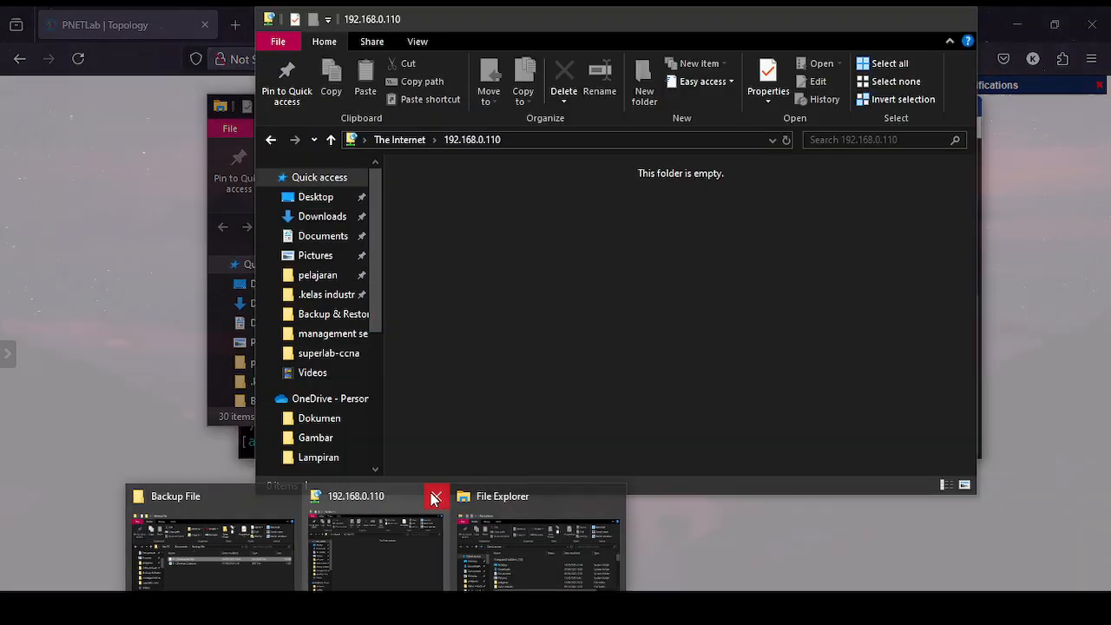
Close the old folder window and log on to ftp://192.168.0.110 in File Explorer.
click(434, 495)
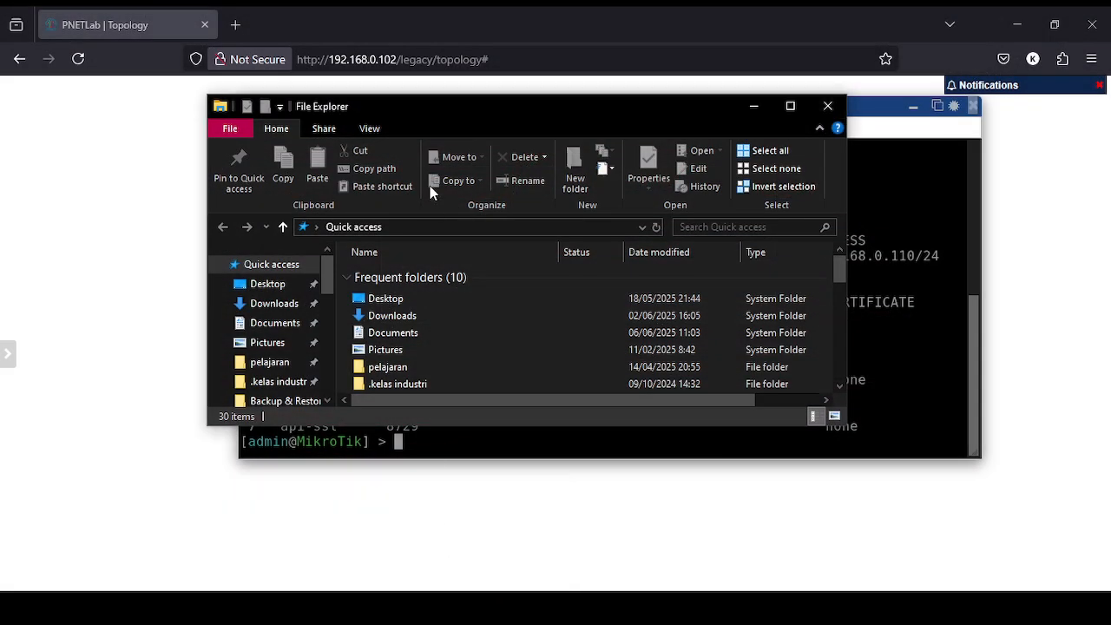
click(430, 226)
text(ft)
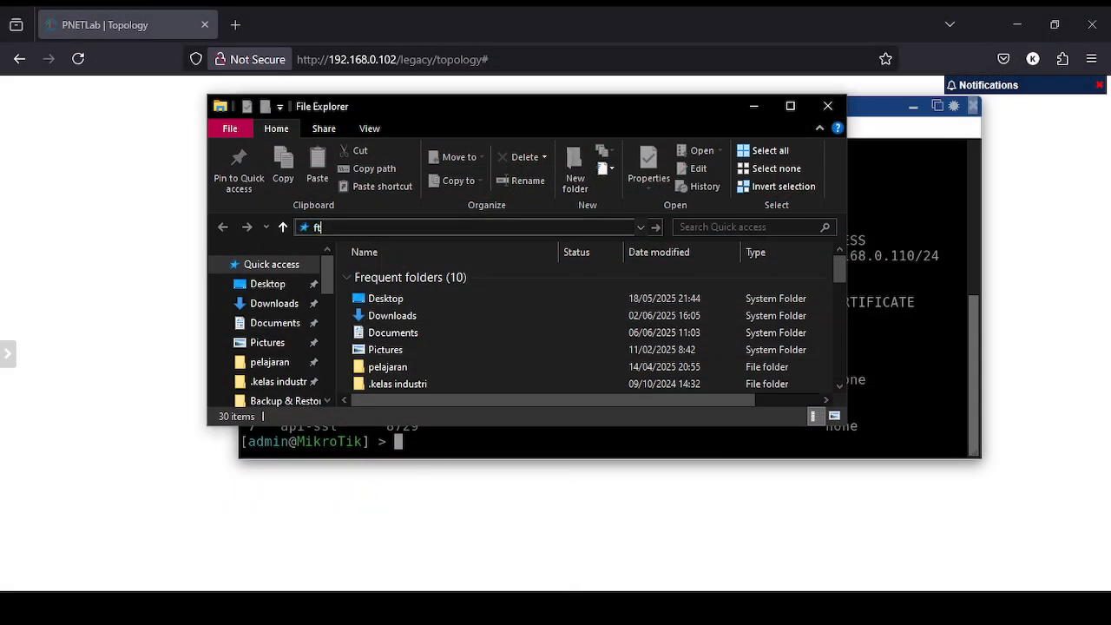
text(p://)
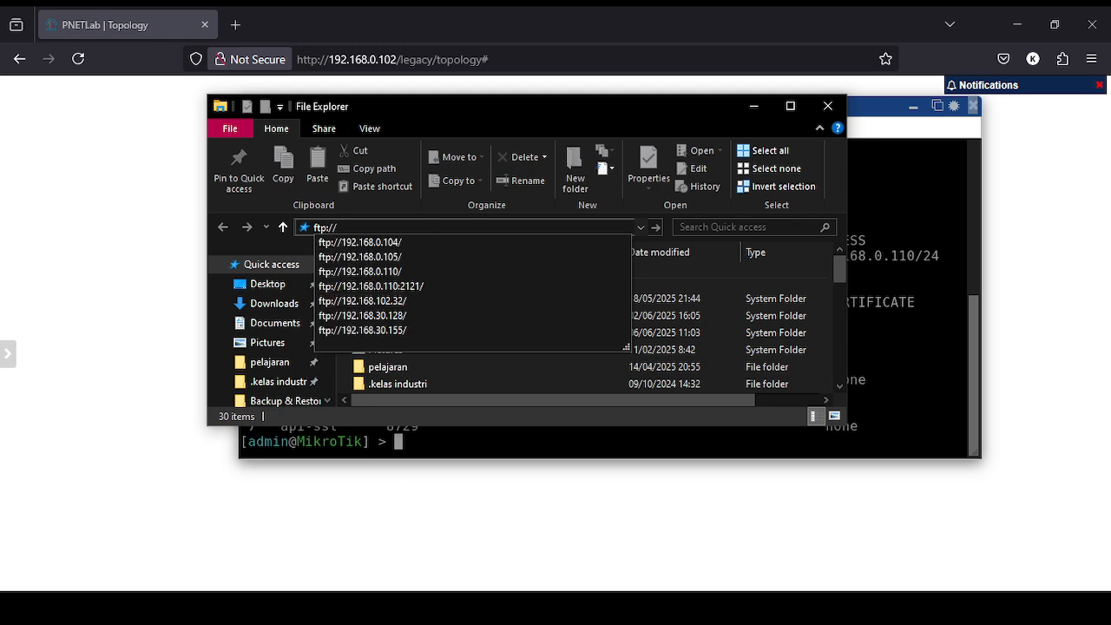
text(192.168.0.110)
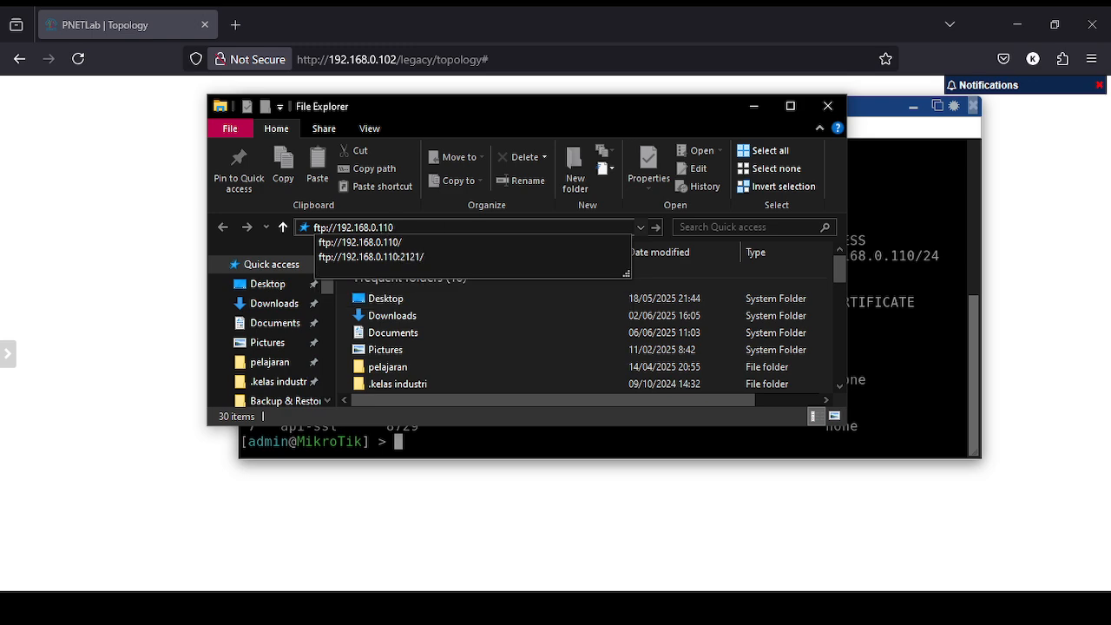
key(Return)
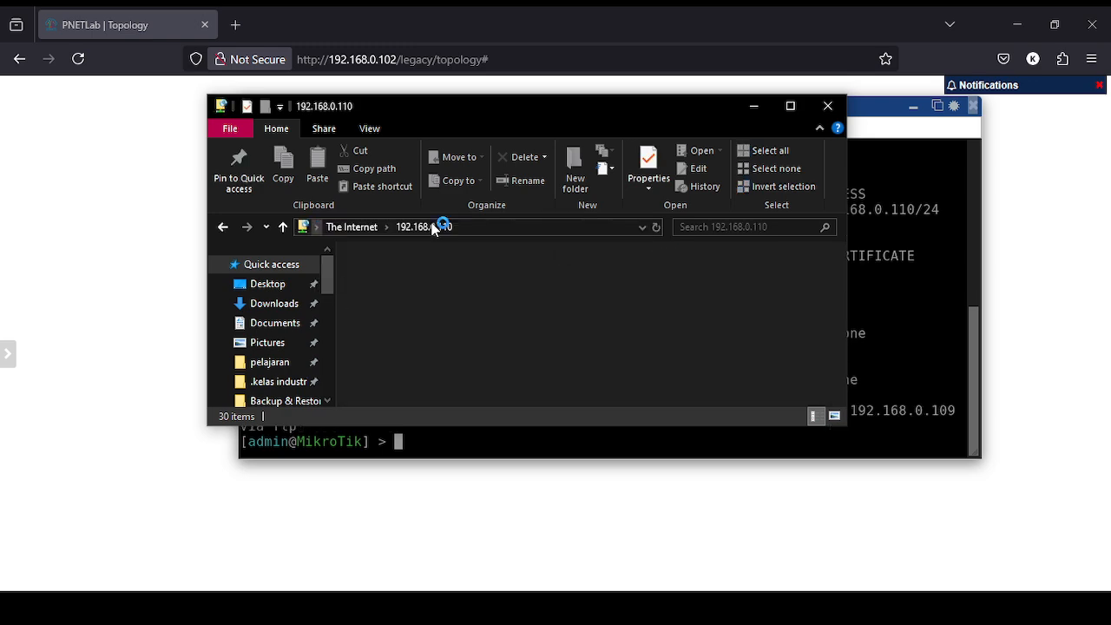
click(447, 194)
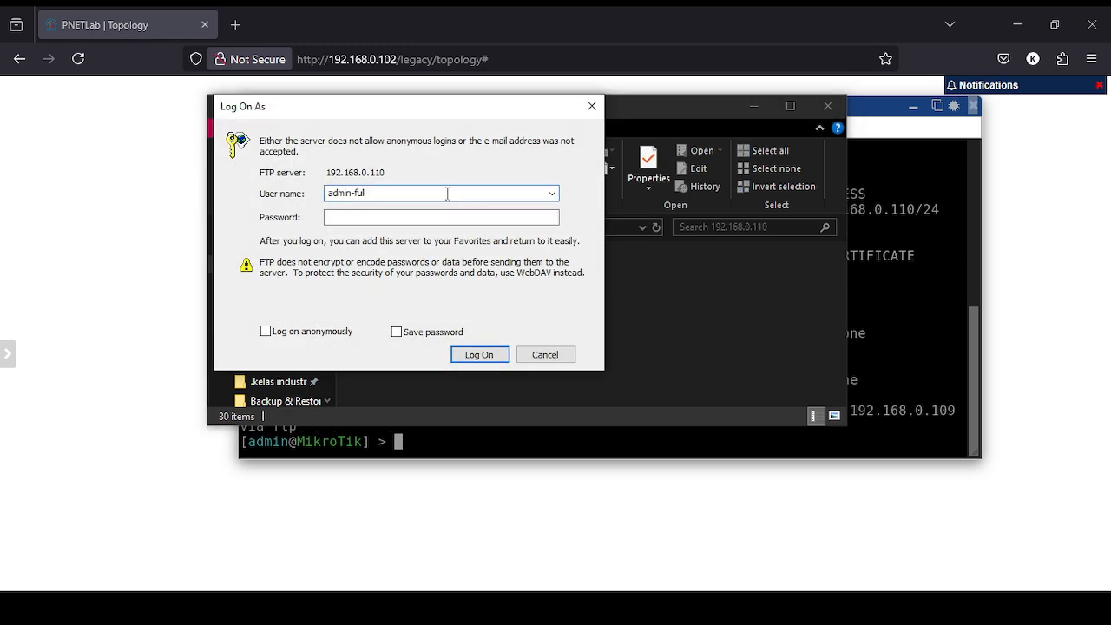
key(BackSpace)
key(BackSpace)
key(BackSpace)
key(BackSpace)
key(BackSpace)
key(Return)
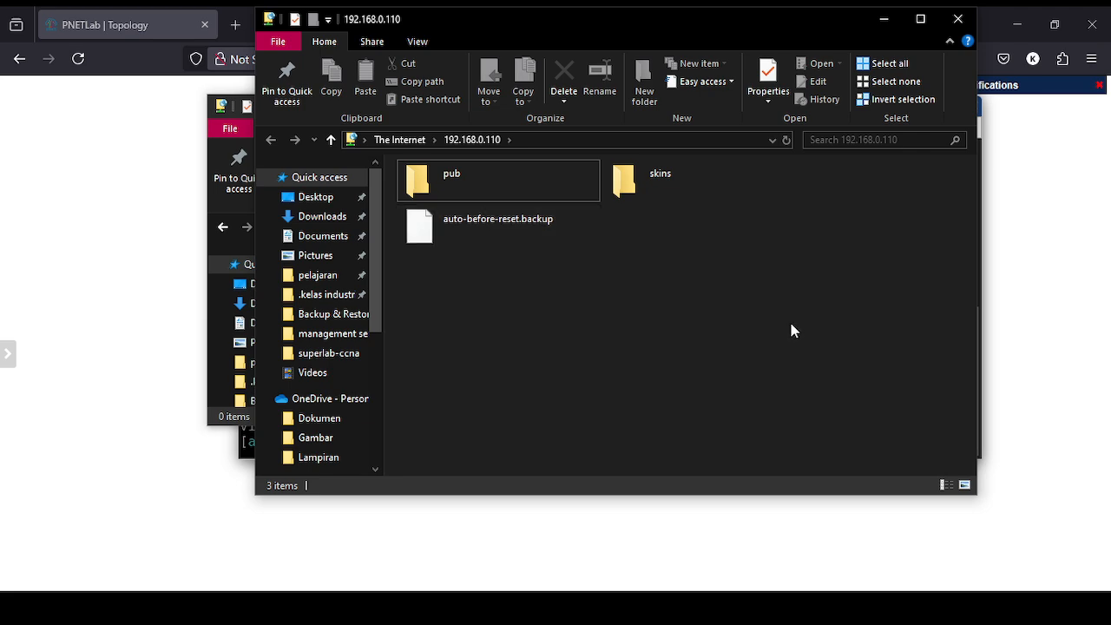
Place the local Backup File window on the left beside the FTP window.
key(alt+Tab)
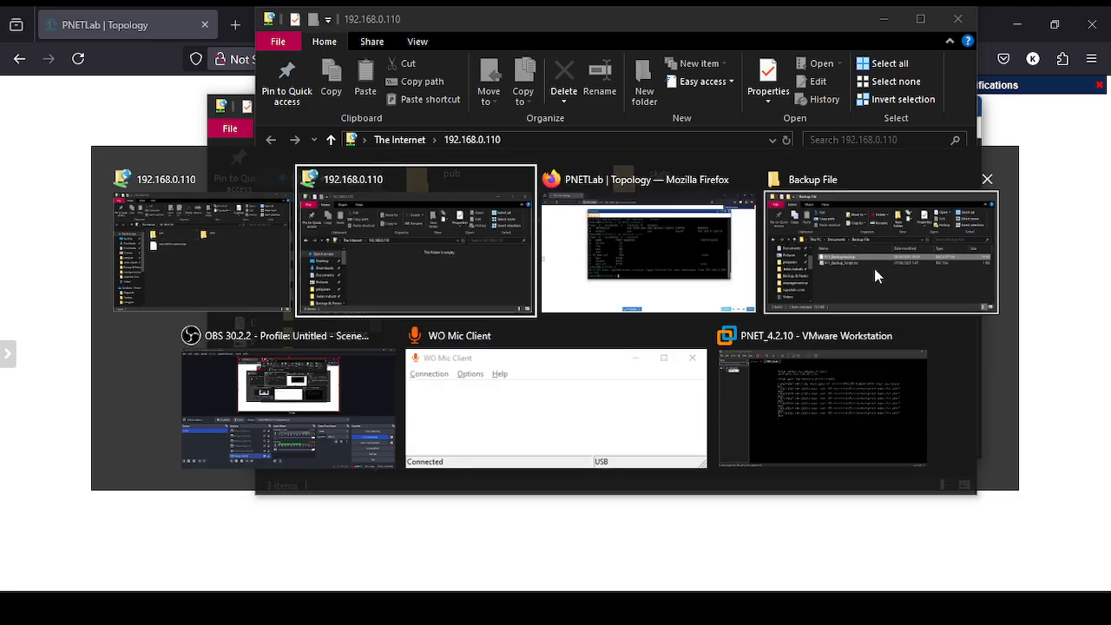
click(904, 274)
drag(556, 83, 362, 75)
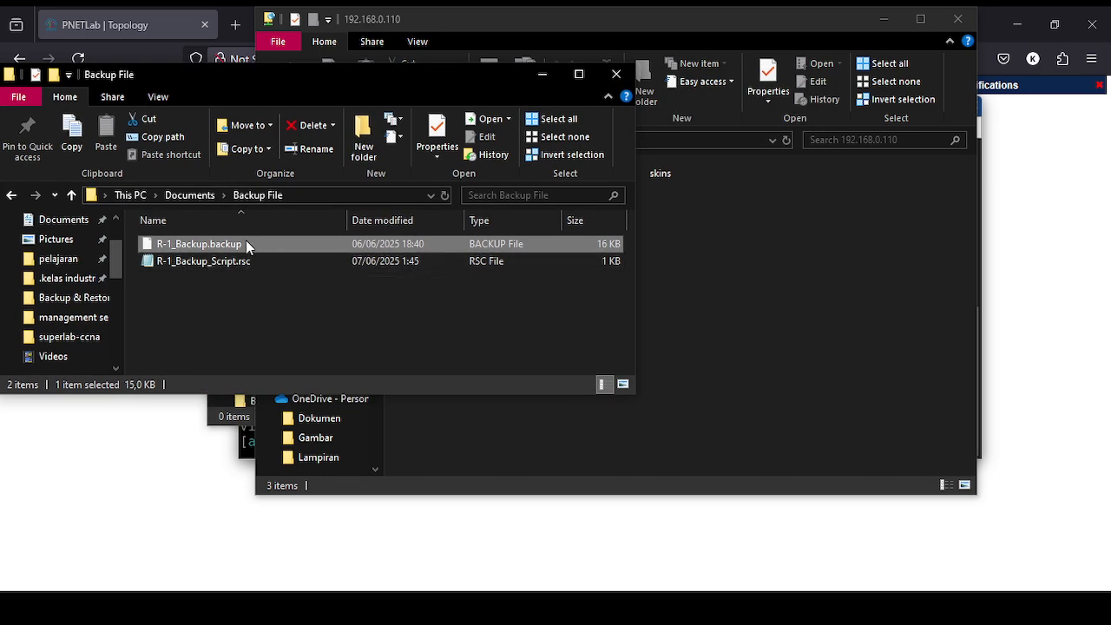
Drag R-1_Backup.backup into the 192.168.0.110 FTP folder and minimize the Backup File window.
drag(246, 242, 825, 255)
click(555, 77)
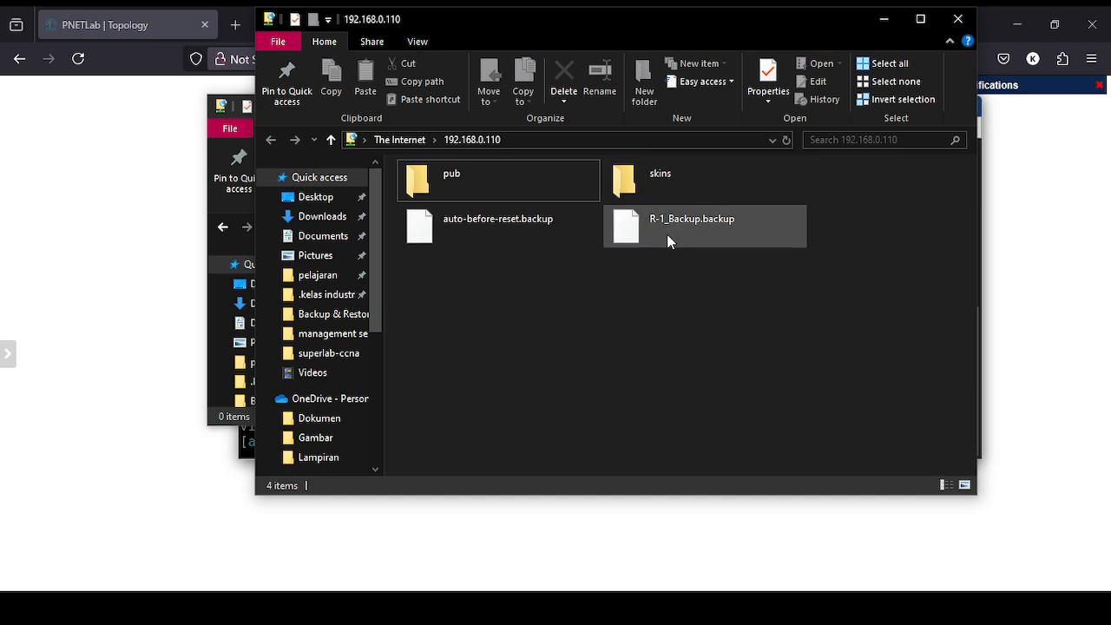
key(alt+Tab)
In the MikroTik terminal, clear the screen and remove IP address entry 0.
click(844, 242)
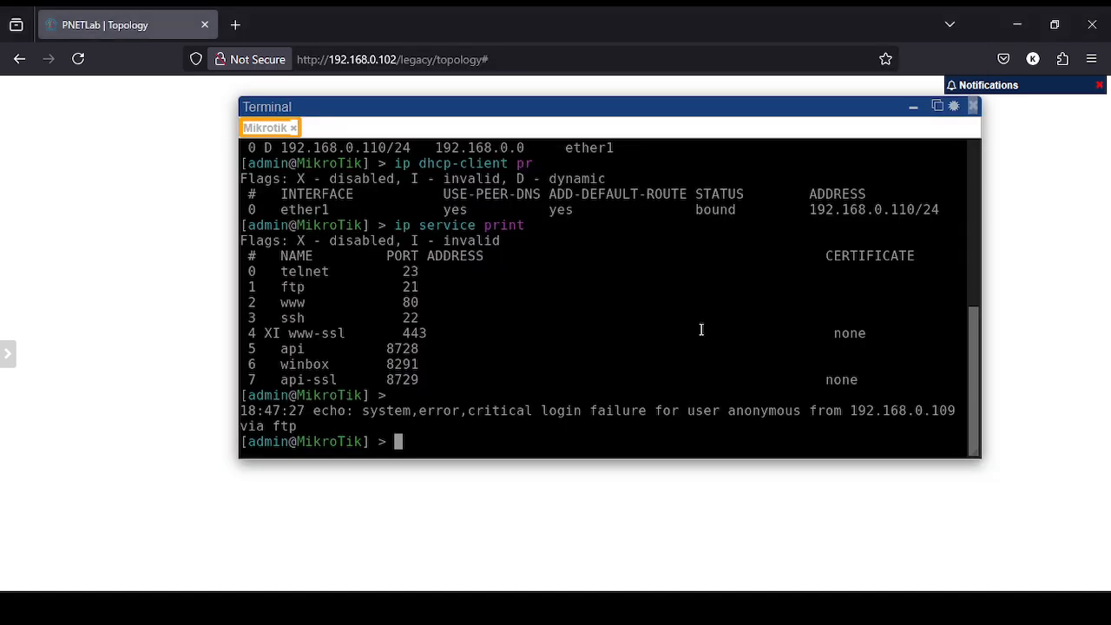
scroll(577, 341, up, 3)
key(ctrl+l)
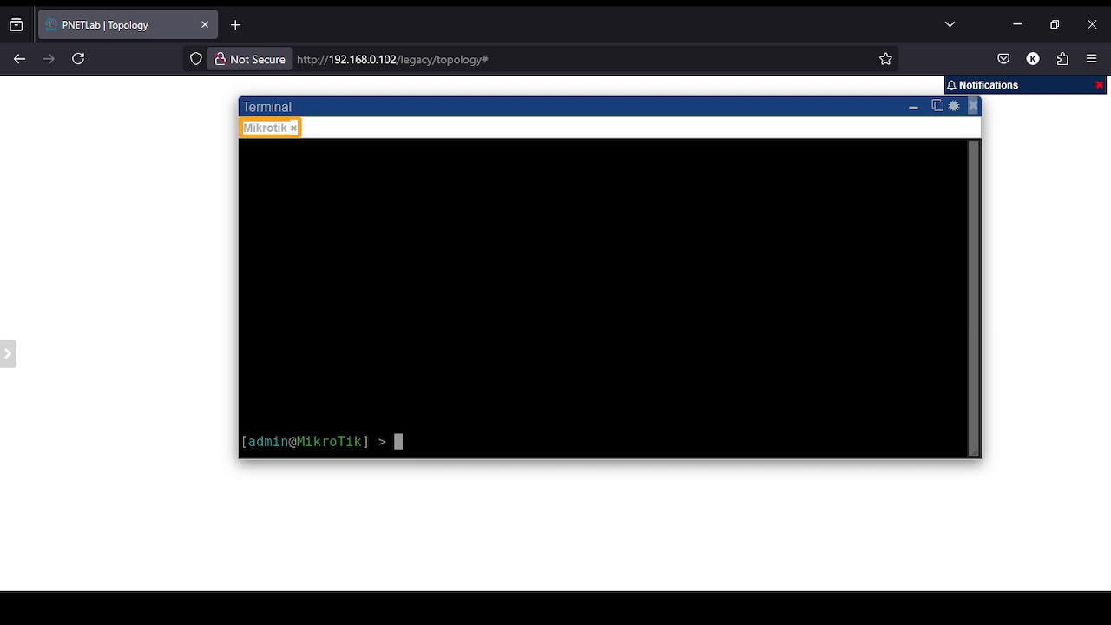
text(ip add rem )
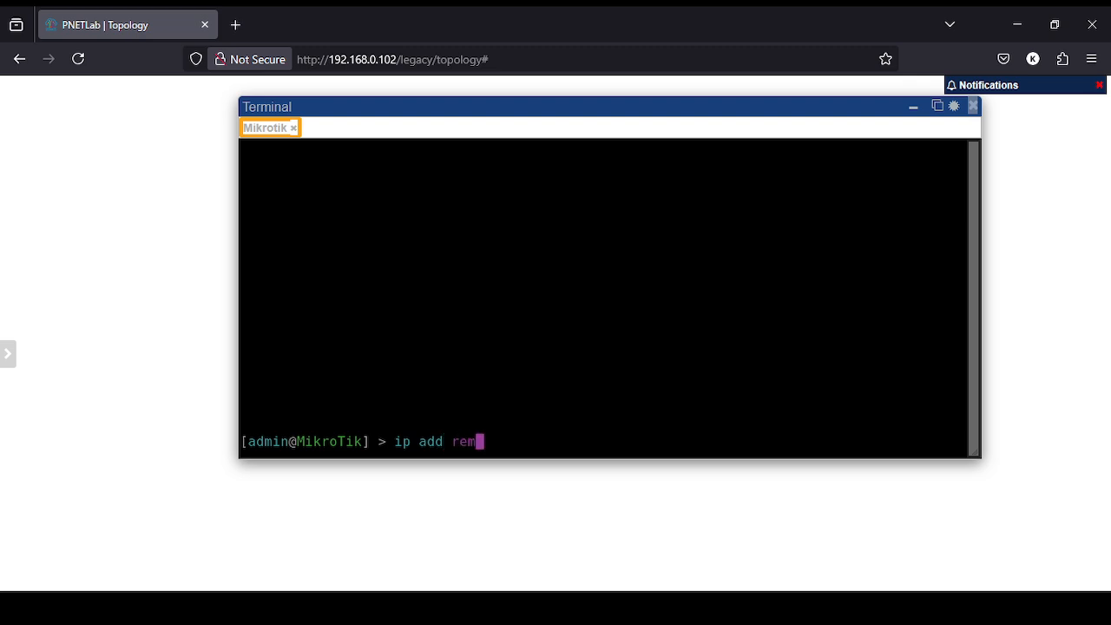
text(nu)
key(Tab)
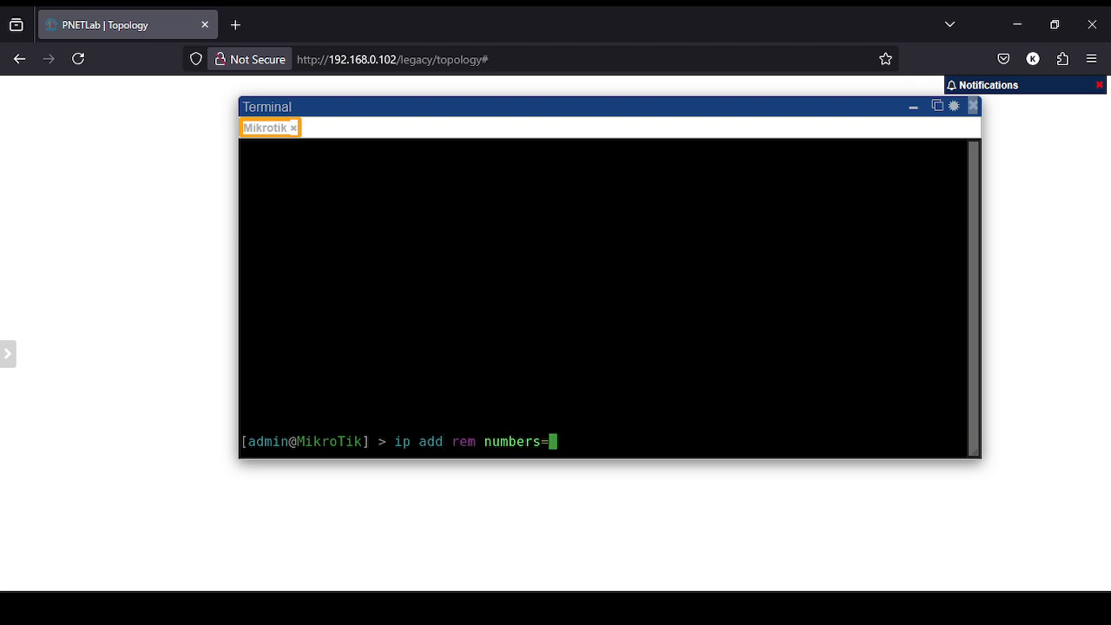
text(0)
key(Return)
Remove DHCP client entry 0 with ip dhcp-client remove numbers=0.
text(ip d)
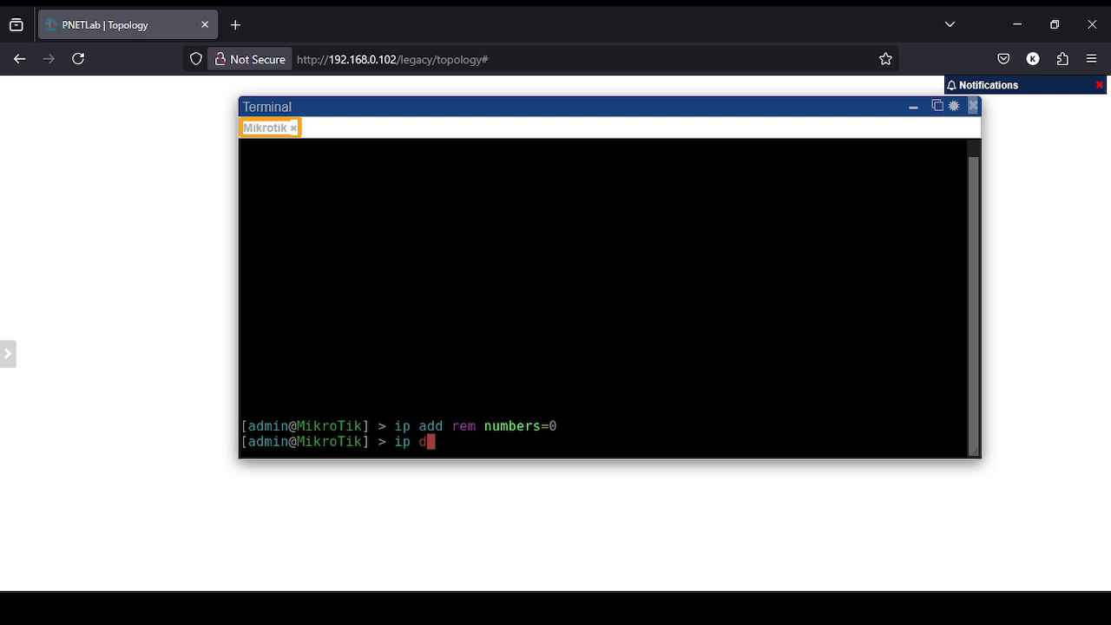
text(hcp-c)
key(Tab)
text(nu)
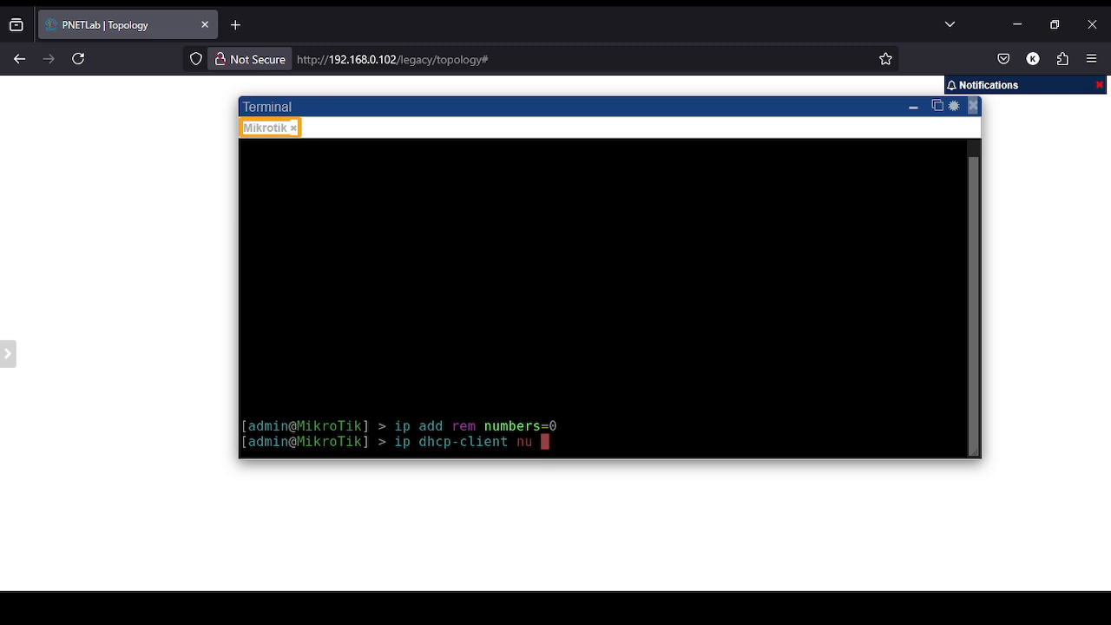
key(BackSpace)
key(BackSpace)
key(BackSpace)
text(rem nu)
key(Tab)
text(0)
key(Return)
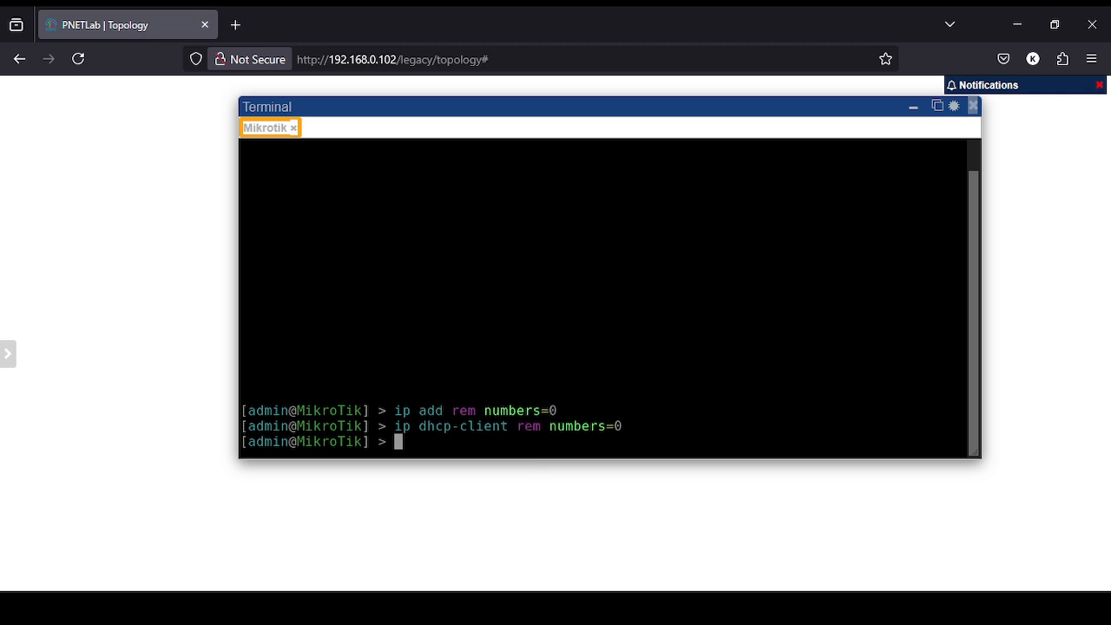
Run file print to confirm the 15.0 KiB R-1_Backup.backup is on the router.
key(Return)
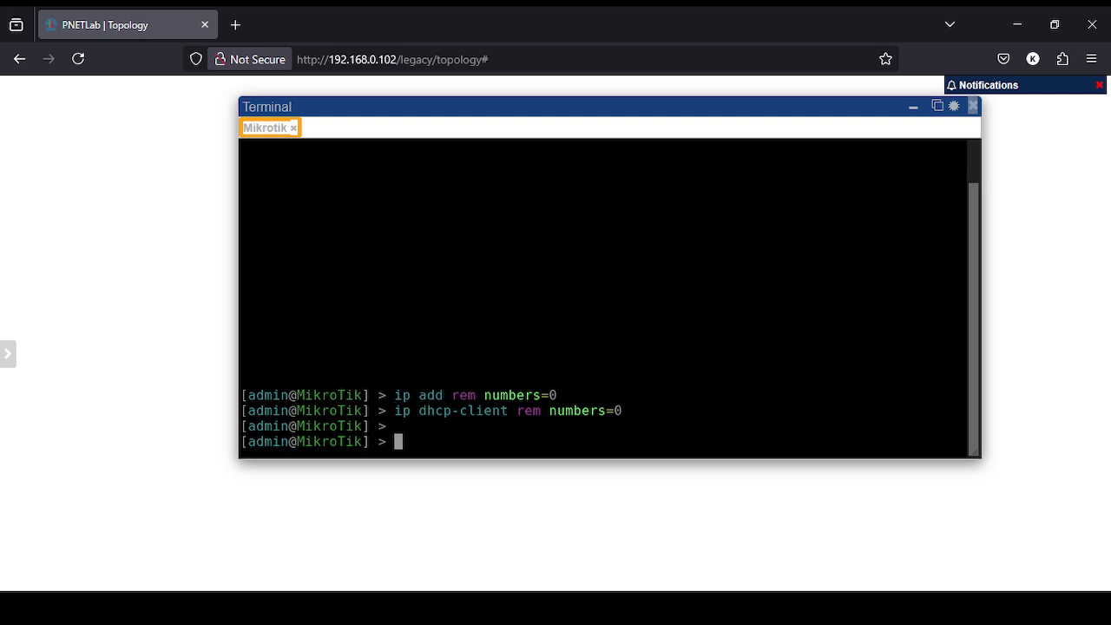
text(file print)
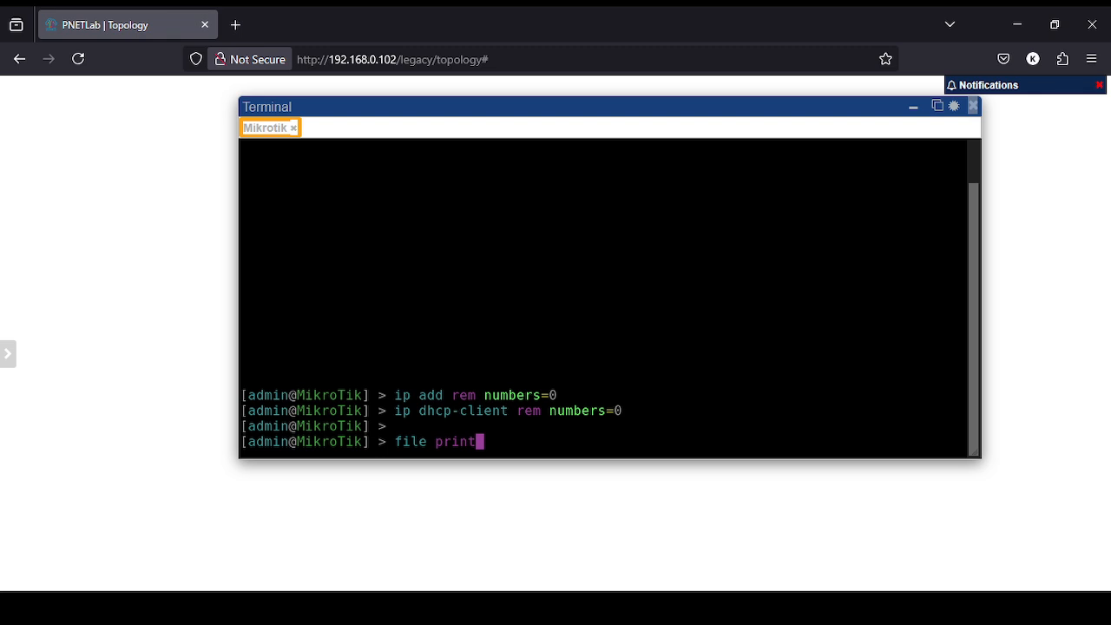
key(Return)
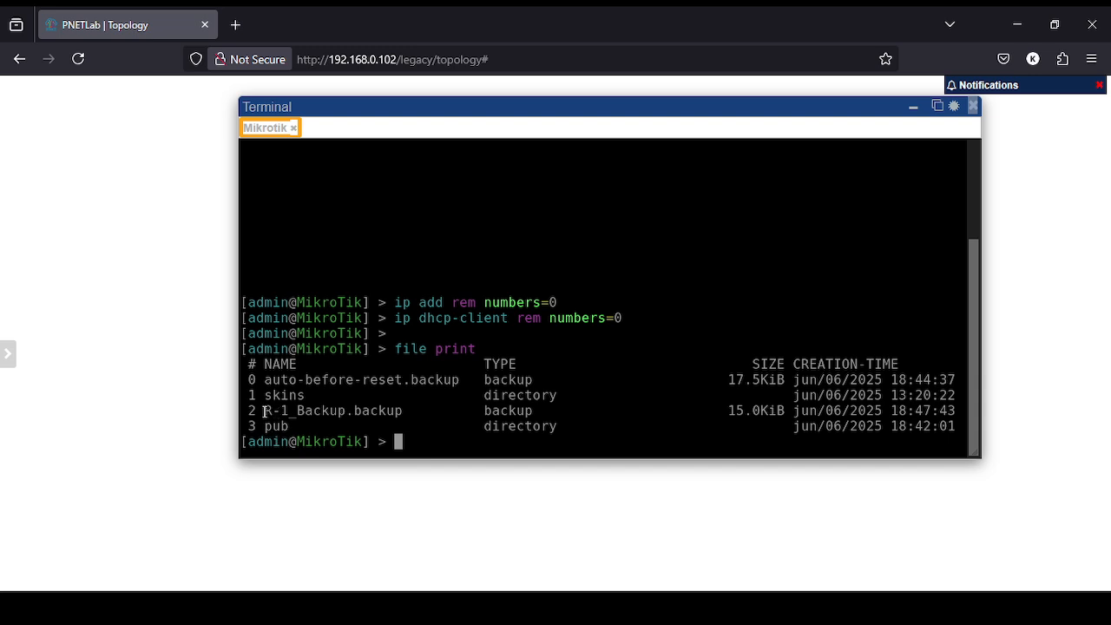
key(alt+Tab)
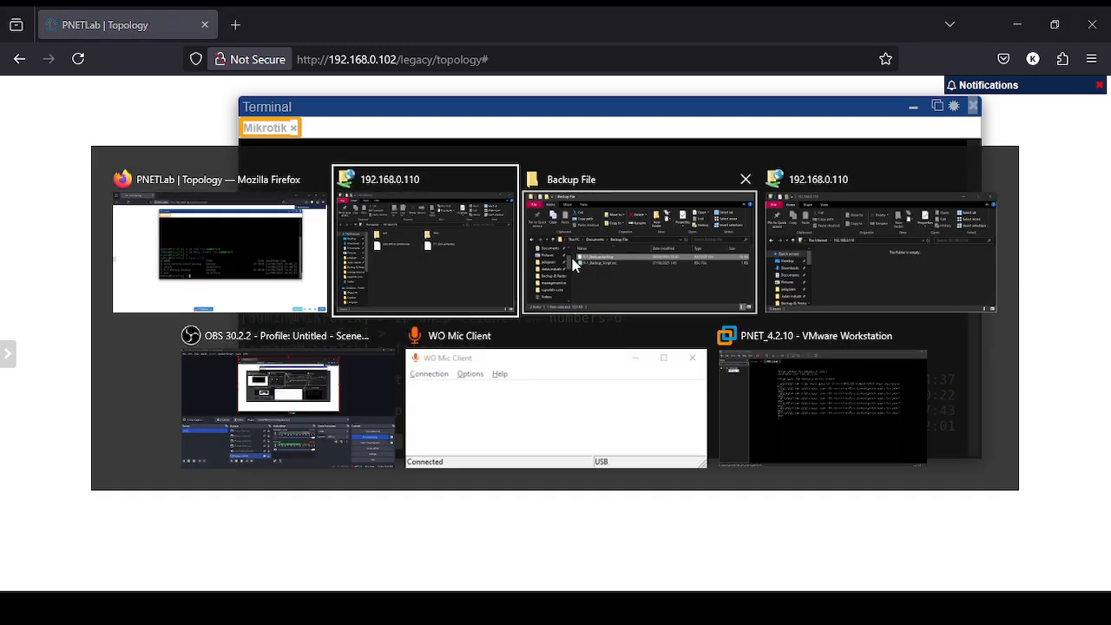
Delete R-1_Backup.backup from the 192.168.0.110 FTP folder.
click(655, 258)
key(alt+Tab)
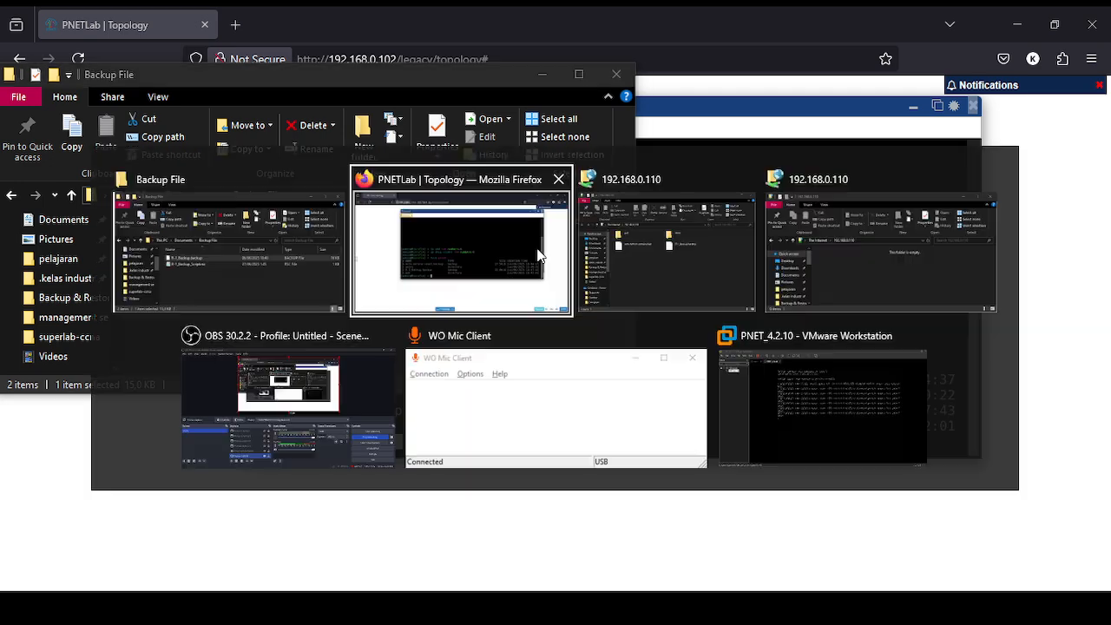
click(709, 259)
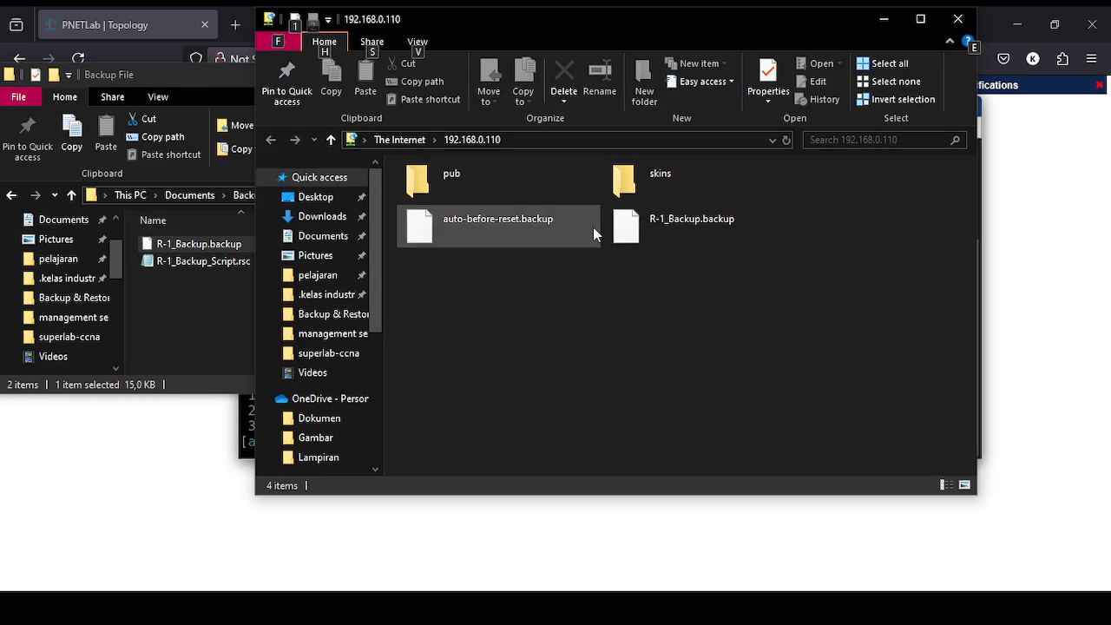
click(723, 220)
key(Delete)
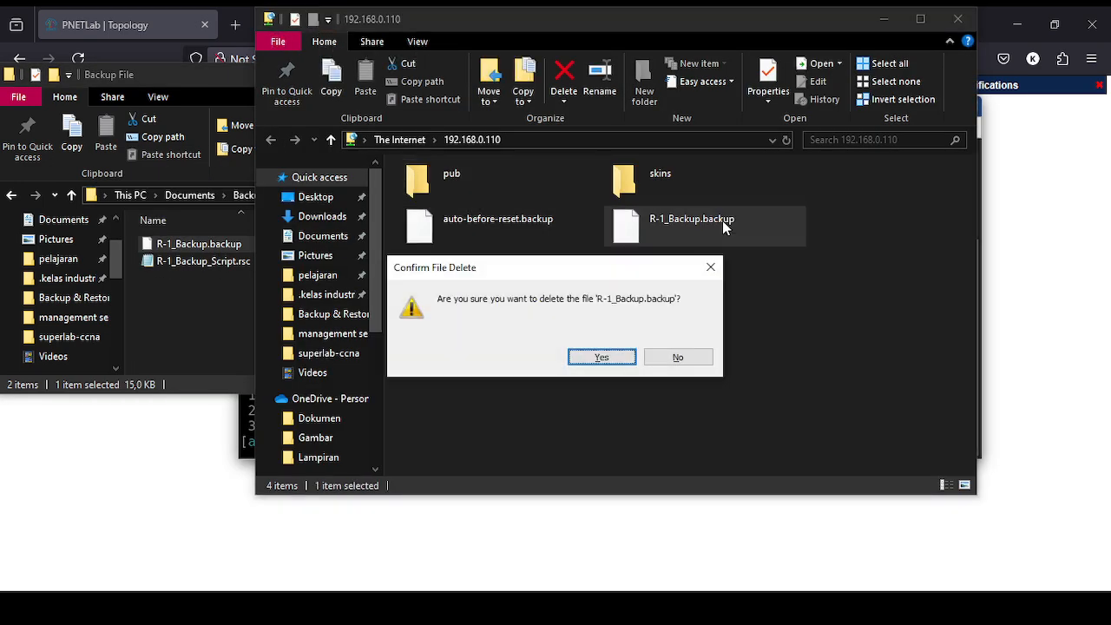
click(617, 356)
Try dragging R-1_Backup_Script.rsc to the FTP folder, then close the unresponsive FTP window.
drag(192, 264, 527, 291)
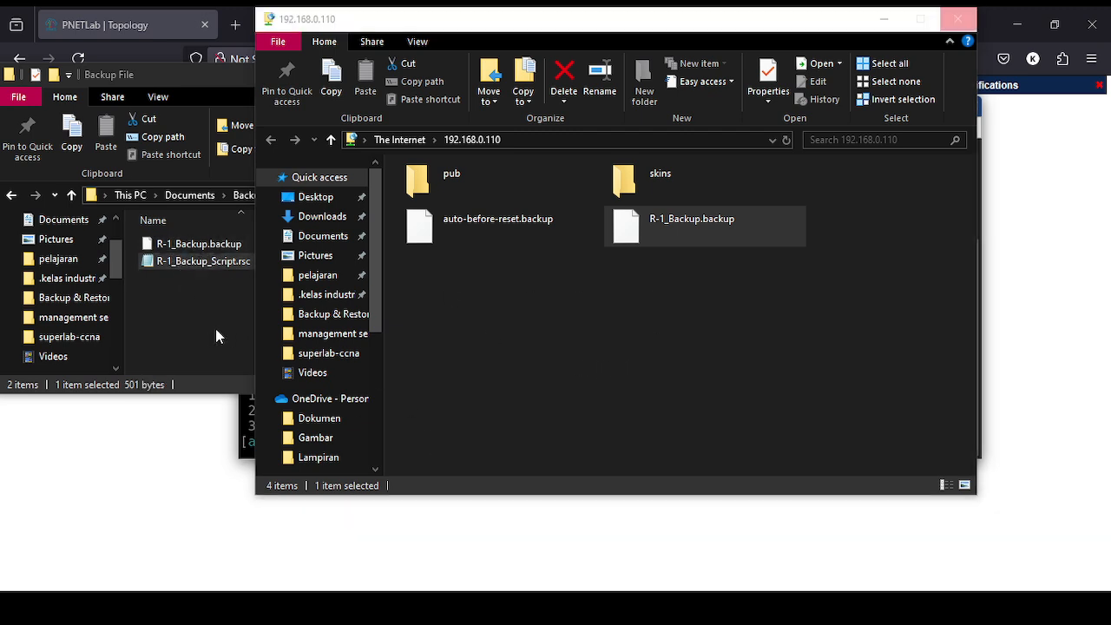
drag(451, 19, 714, 51)
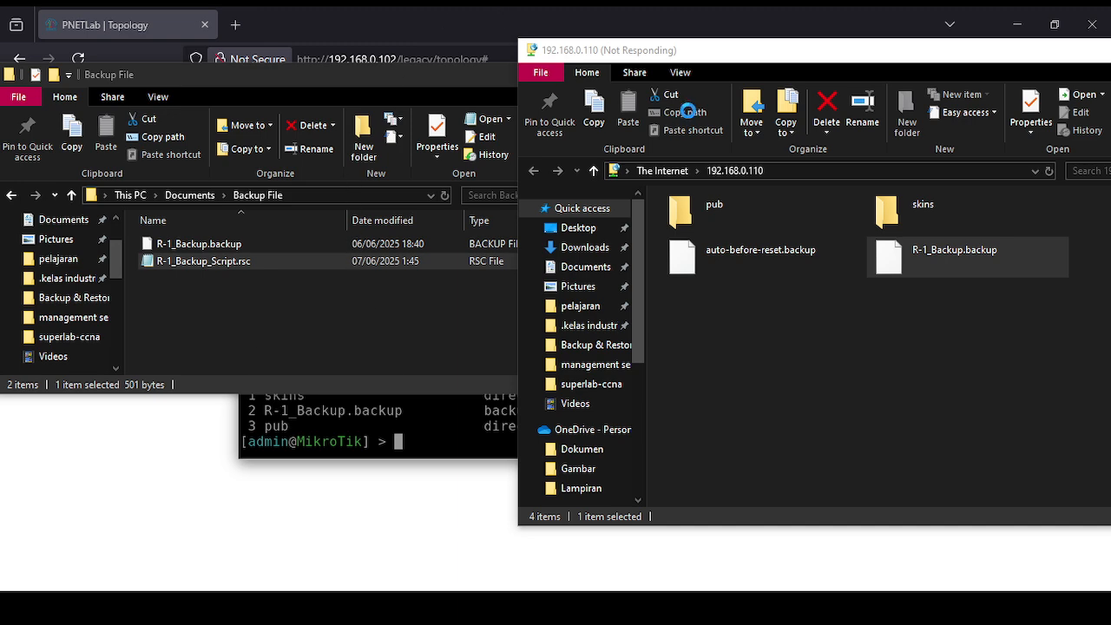
drag(674, 61, 517, 51)
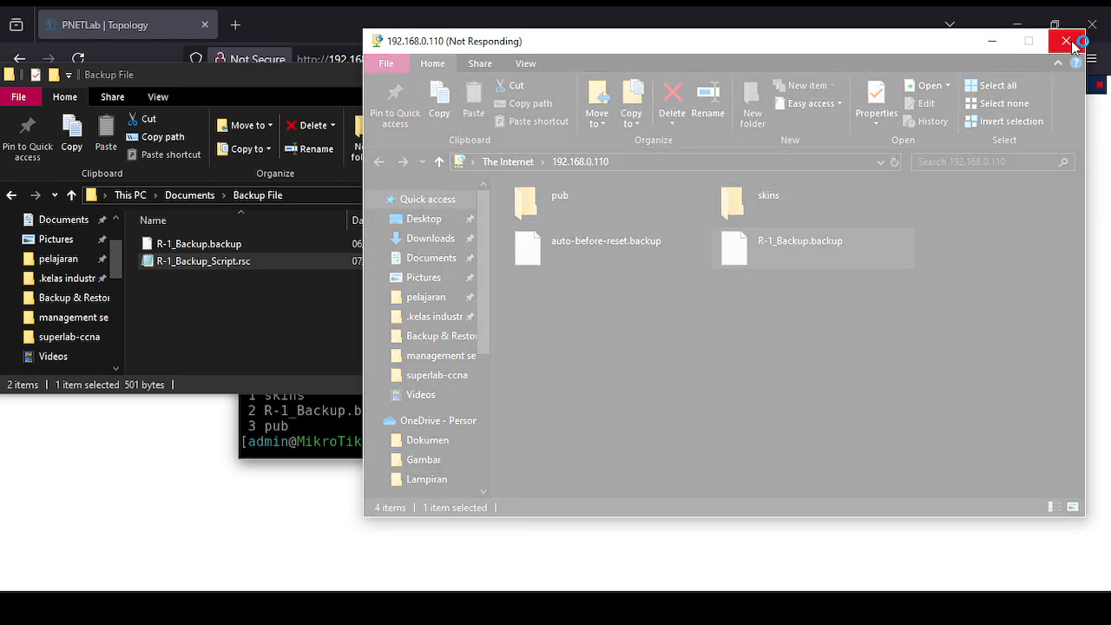
click(1078, 45)
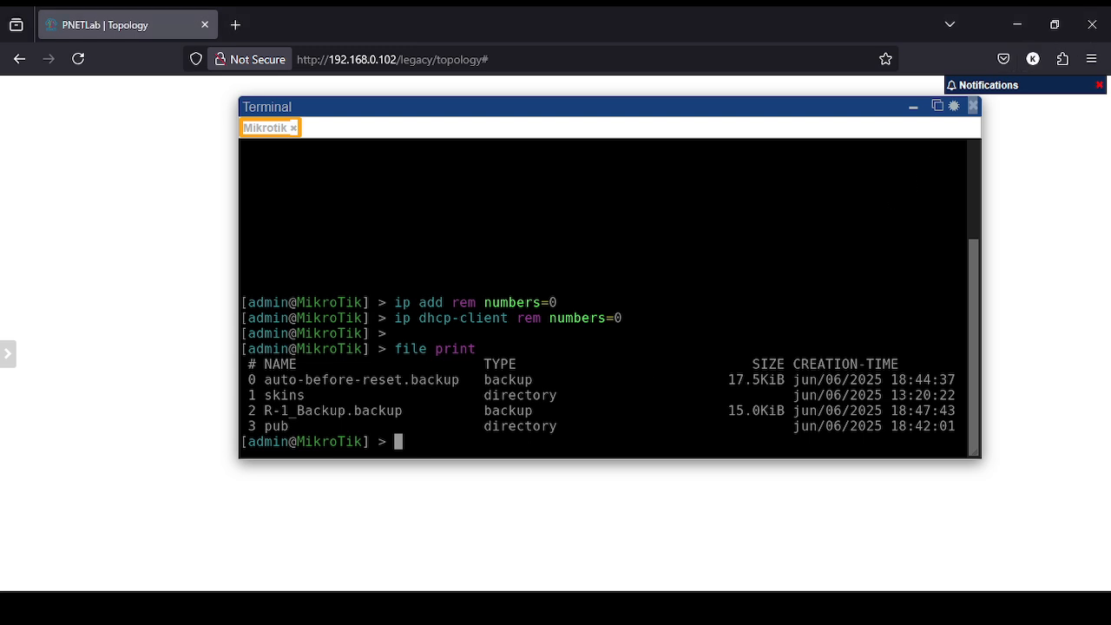
Return to the PNETLab terminal, then open a new File Explorer and enter 192.168.0.110.
key(alt+Tab)
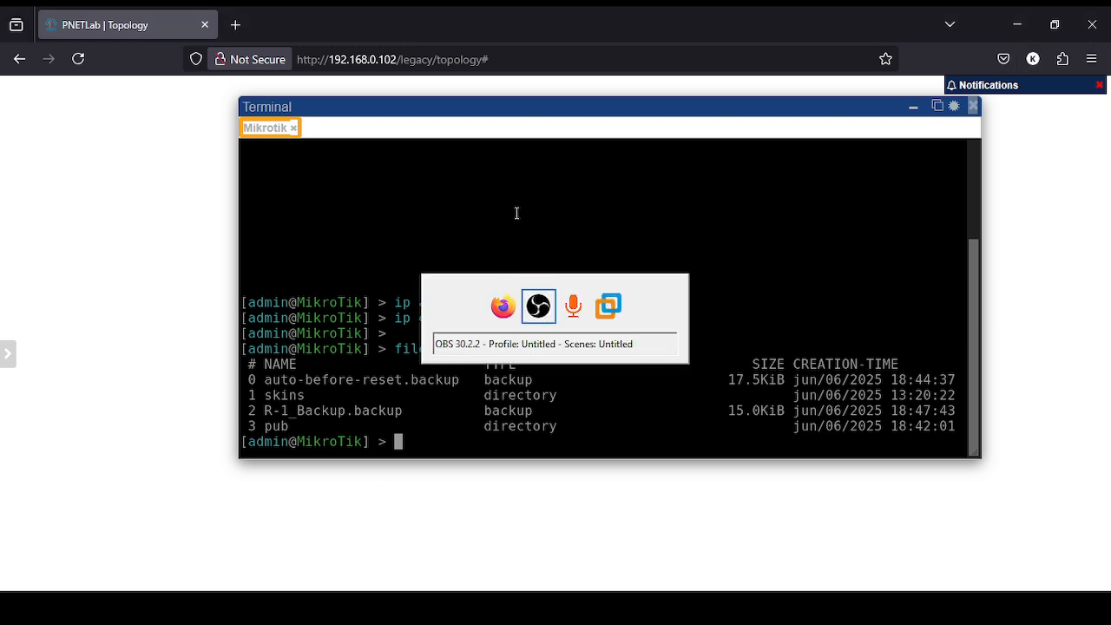
key(alt+Tab)
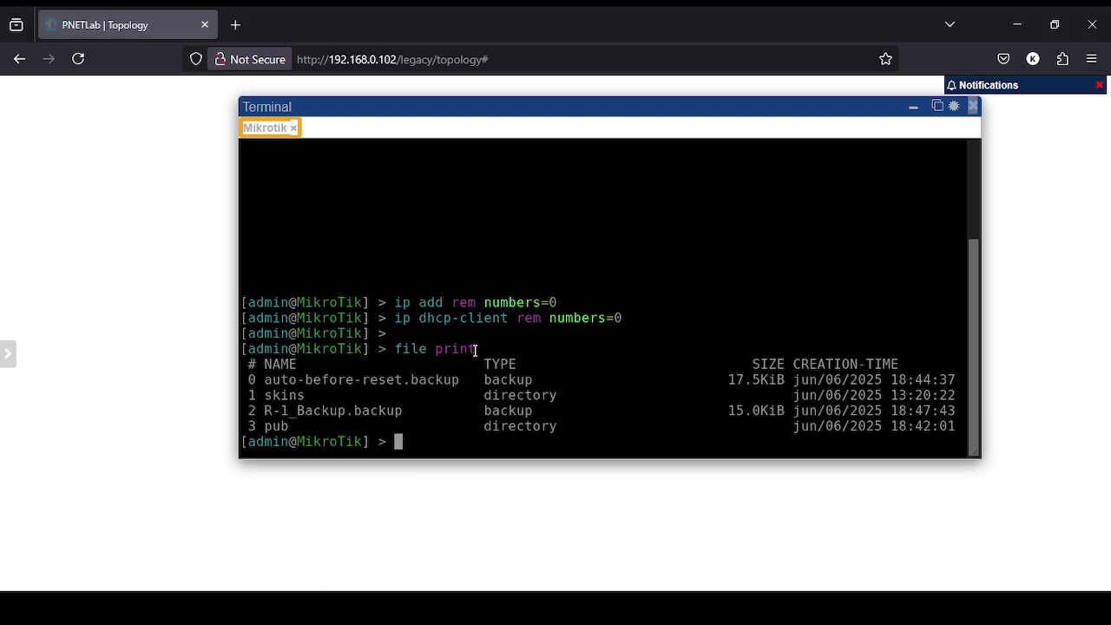
key(Return)
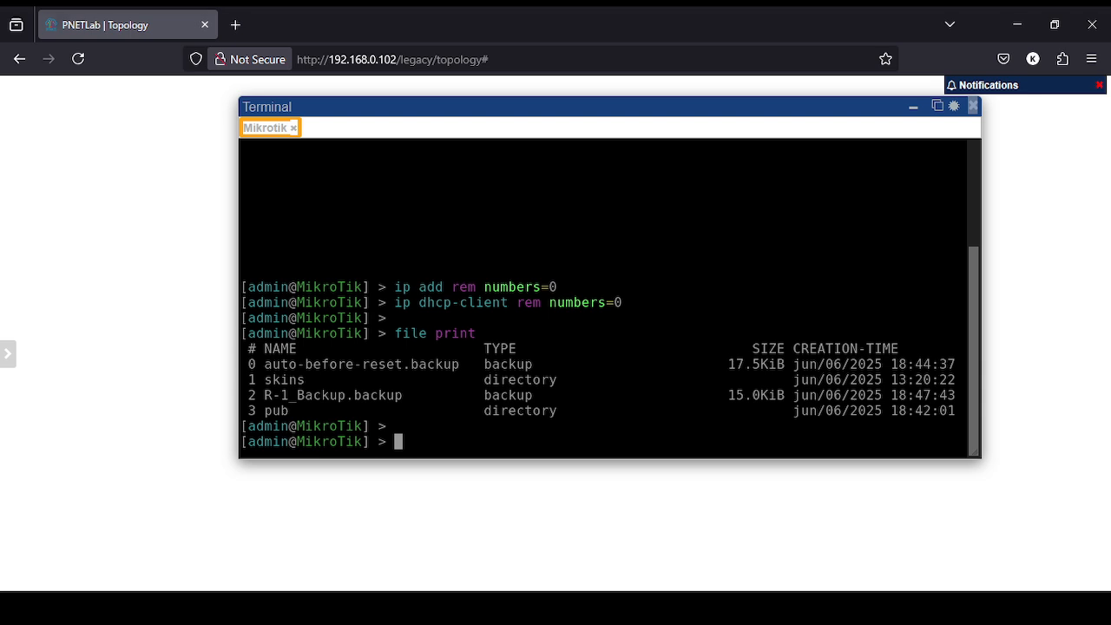
key(super+e)
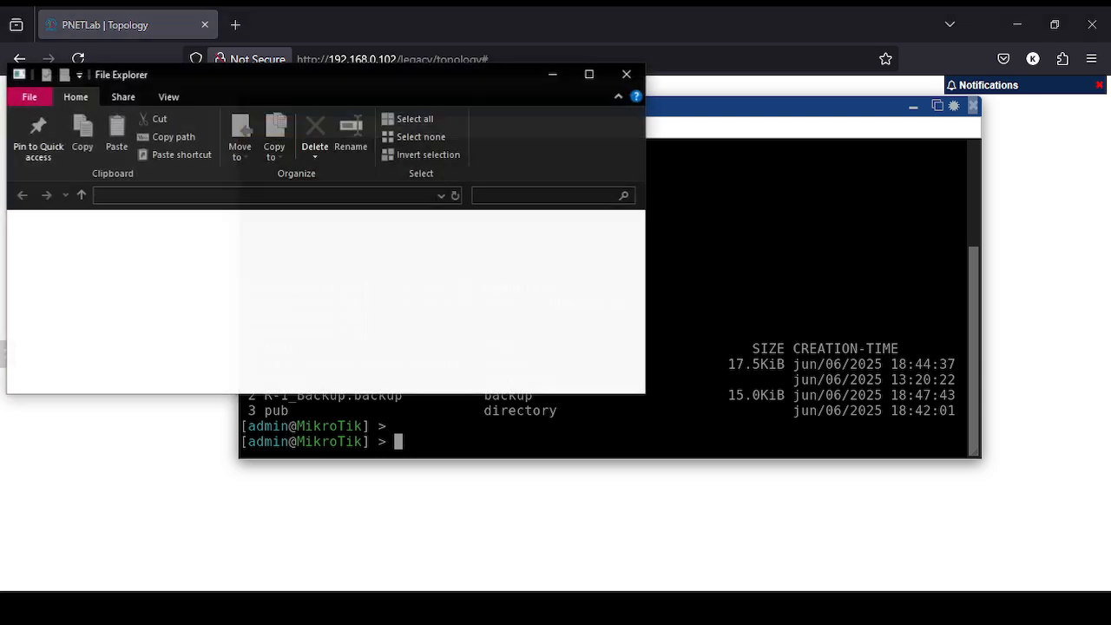
click(226, 195)
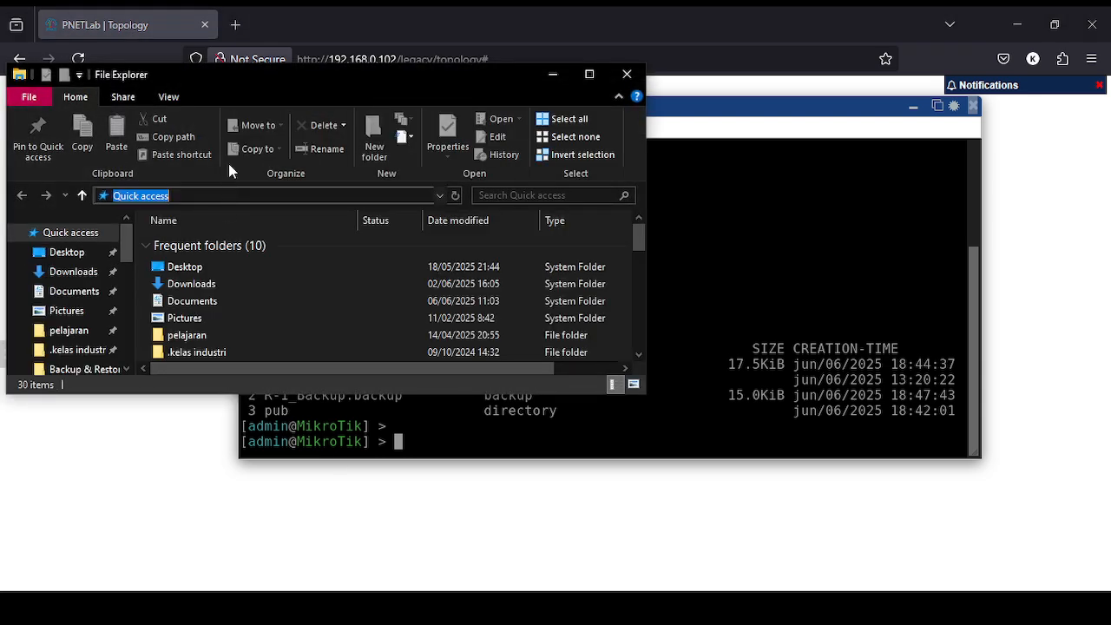
text(192.168.0.110)
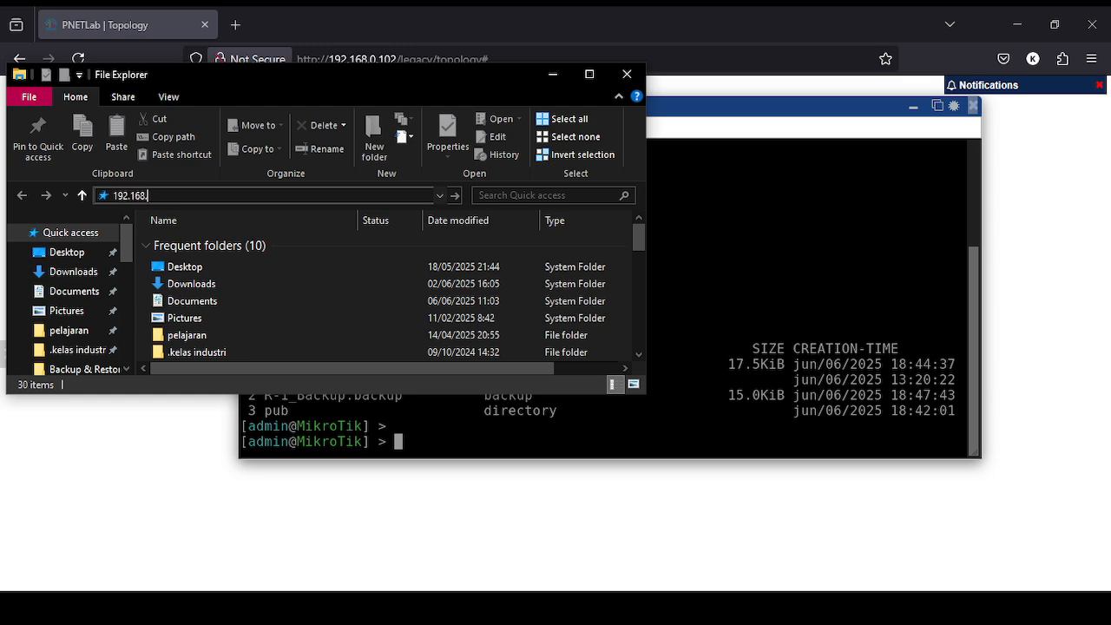
Prefix the address with ftp://, go to it, and close the window once it freezes.
key(ctrl+a)
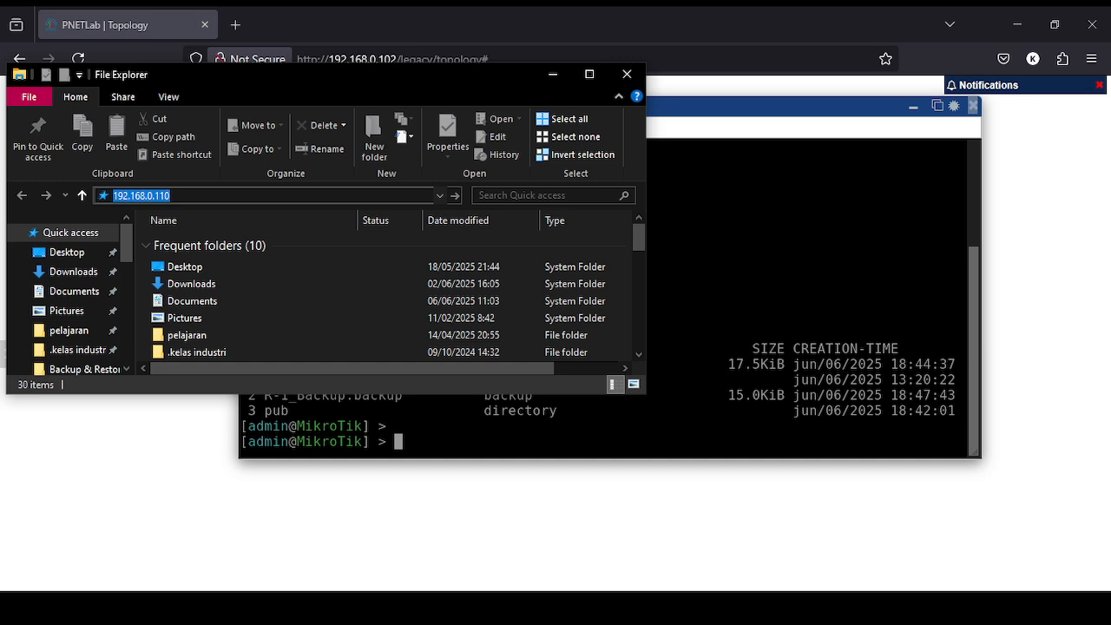
click(160, 195)
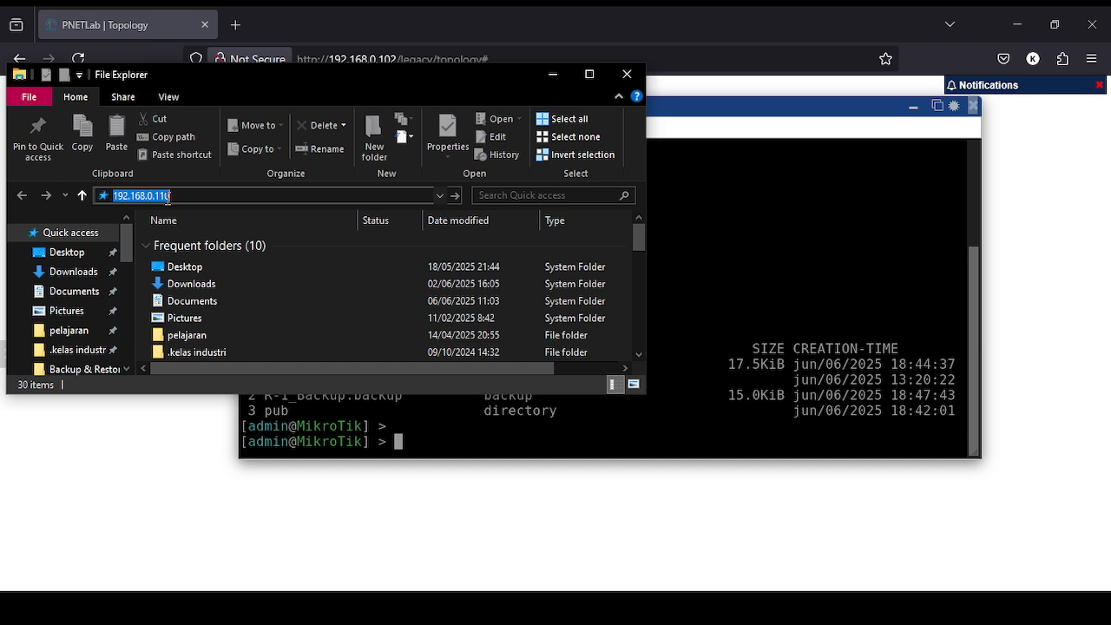
click(110, 198)
text(ftp)
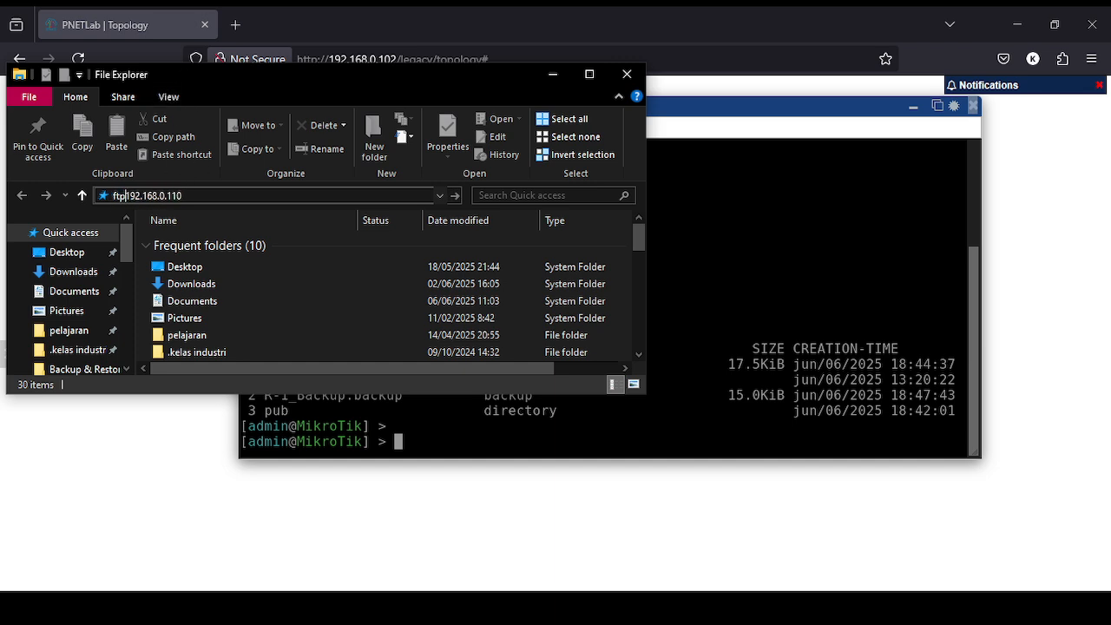
text(://)
key(ctrl+a)
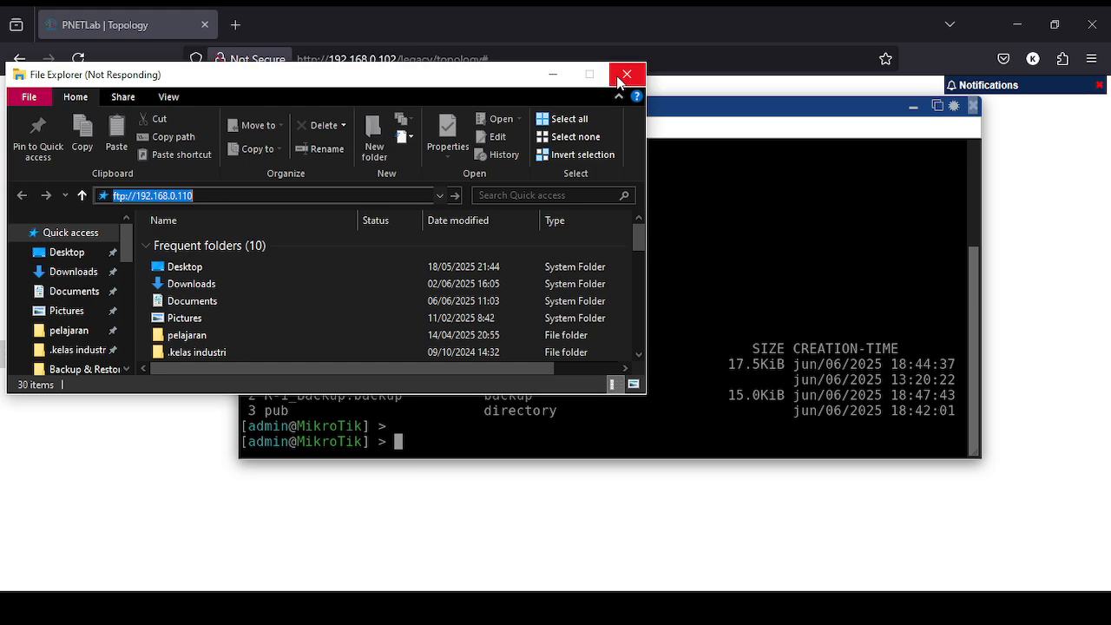
drag(466, 77, 583, 84)
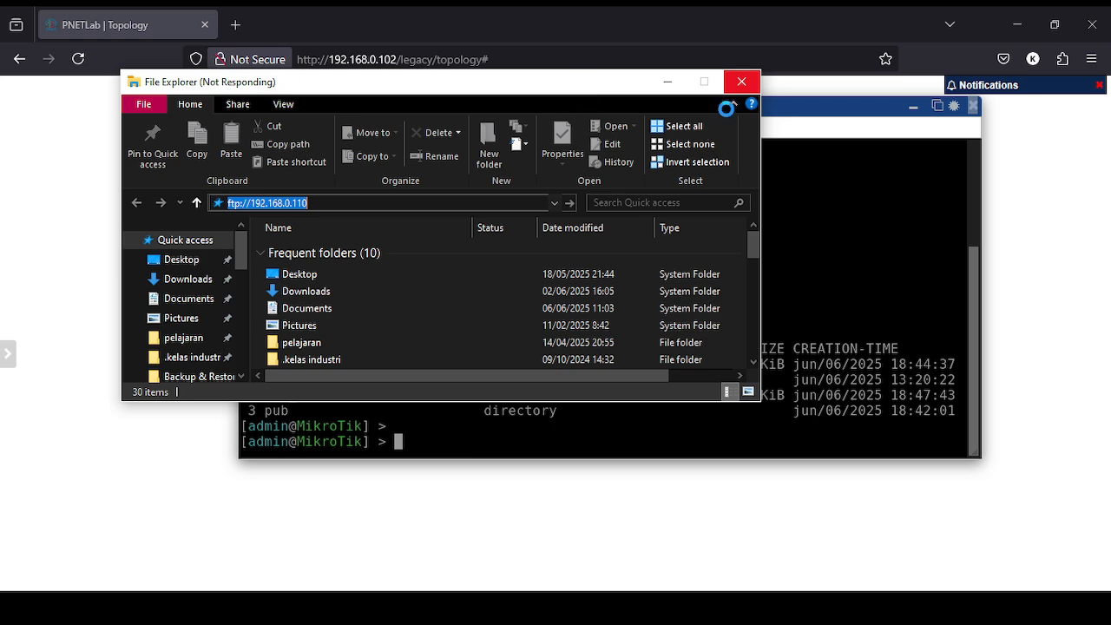
click(743, 84)
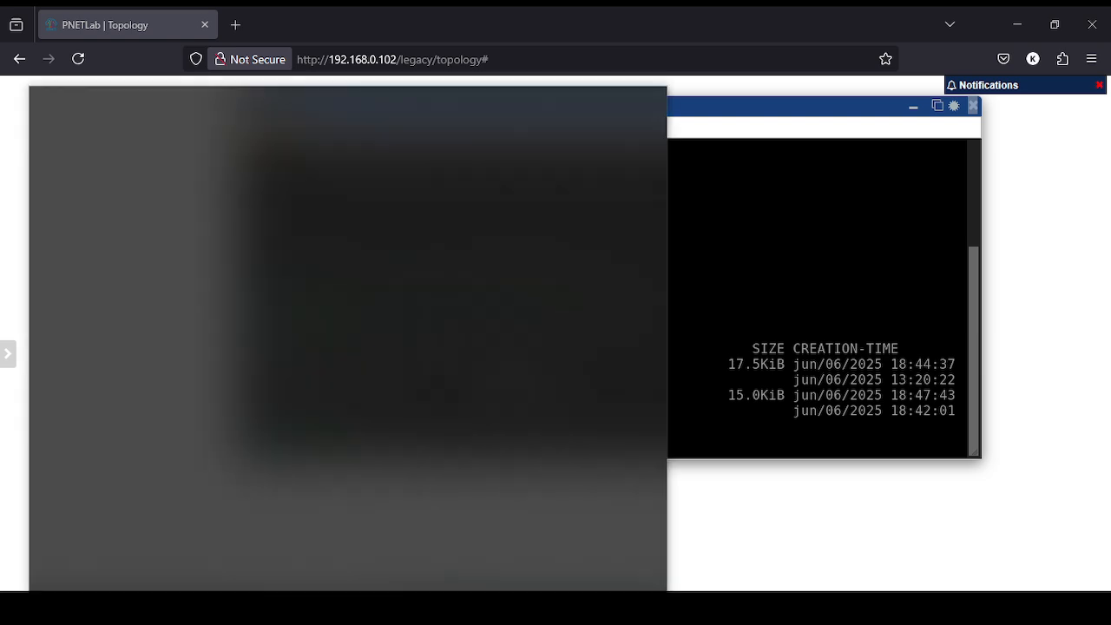
Launch WinBox and try connecting to 192.168.0.110 as admin with an empty password.
text(winbox)
key(Return)
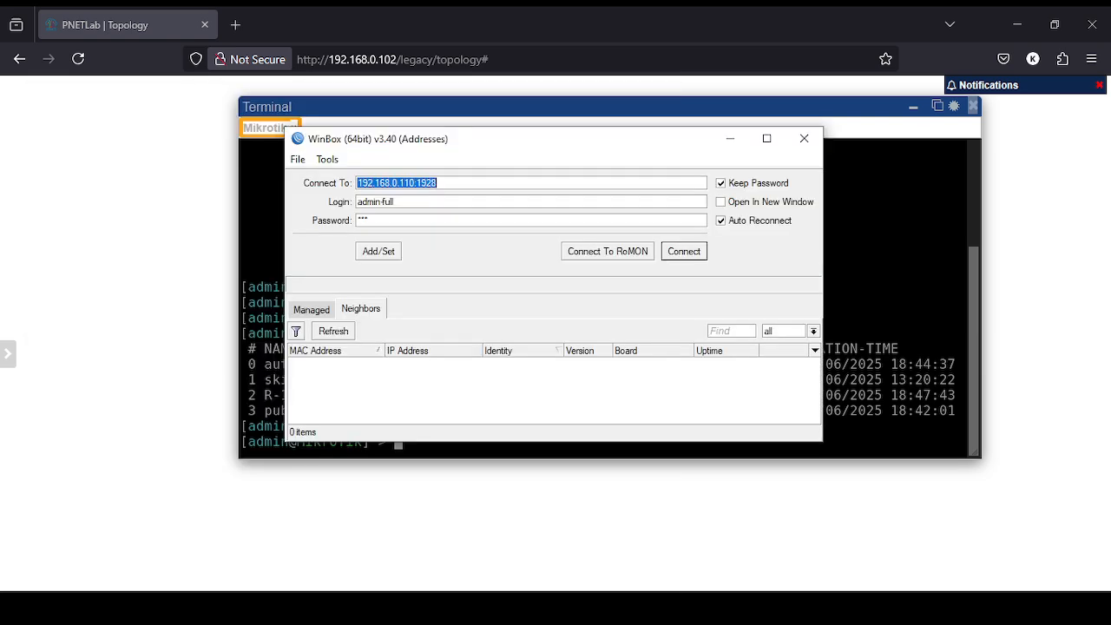
click(466, 184)
key(BackSpace)
key(BackSpace)
key(BackSpace)
key(BackSpace)
key(BackSpace)
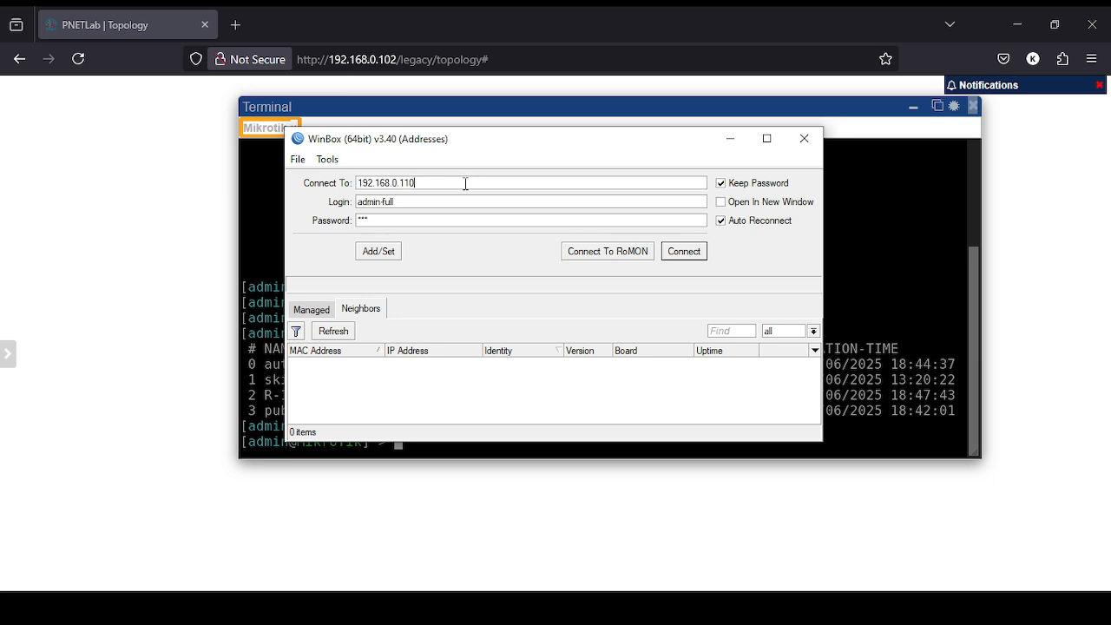
click(484, 199)
key(BackSpace)
key(BackSpace)
key(BackSpace)
key(BackSpace)
key(BackSpace)
key(Tab)
key(BackSpace)
click(700, 251)
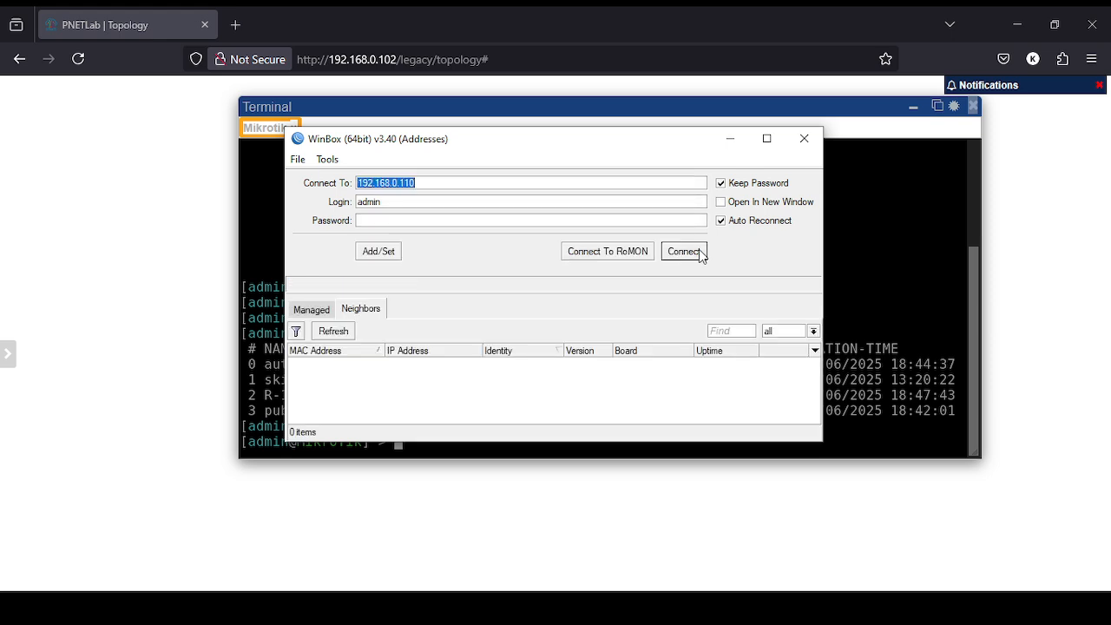
click(874, 262)
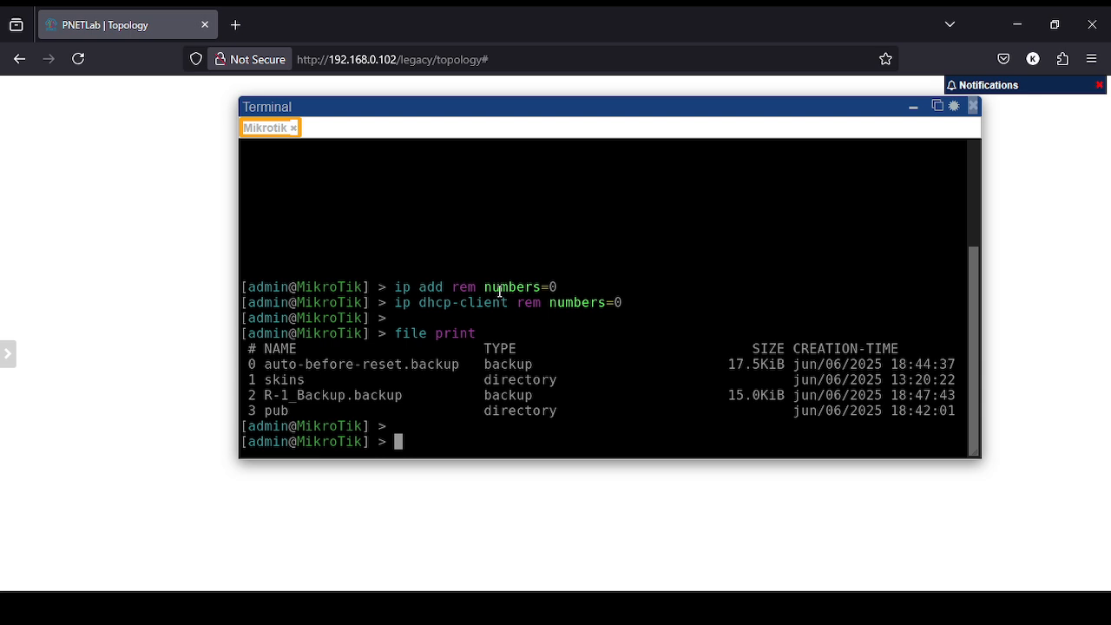
Run file print to see R-1_Backup.backup listed, then clear the terminal with Ctrl+L.
text(file print)
key(Return)
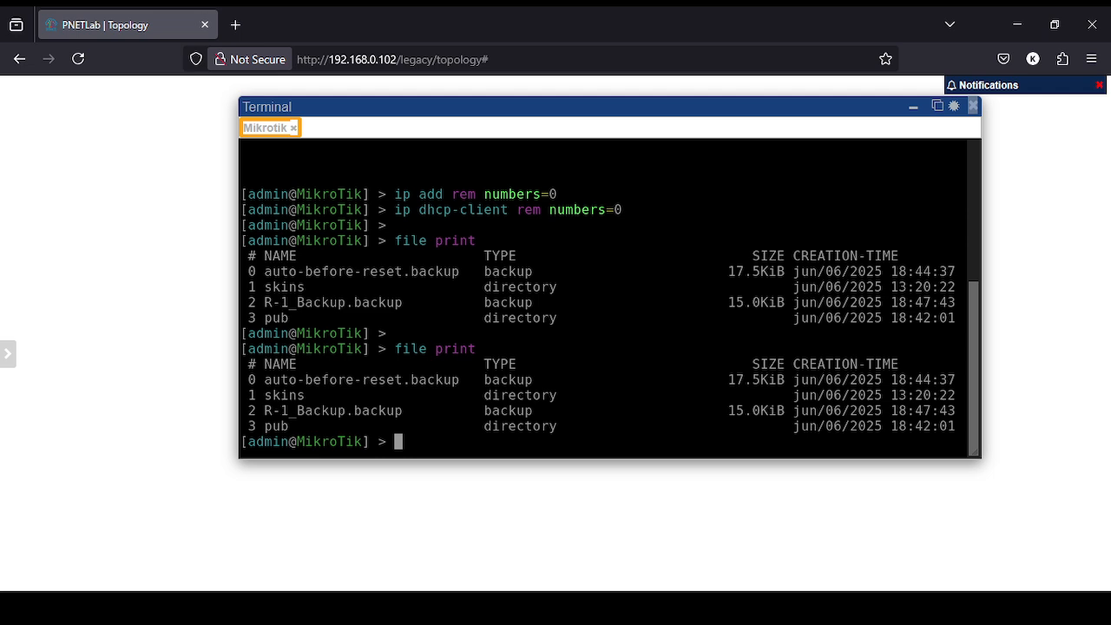
key(ctrl+l)
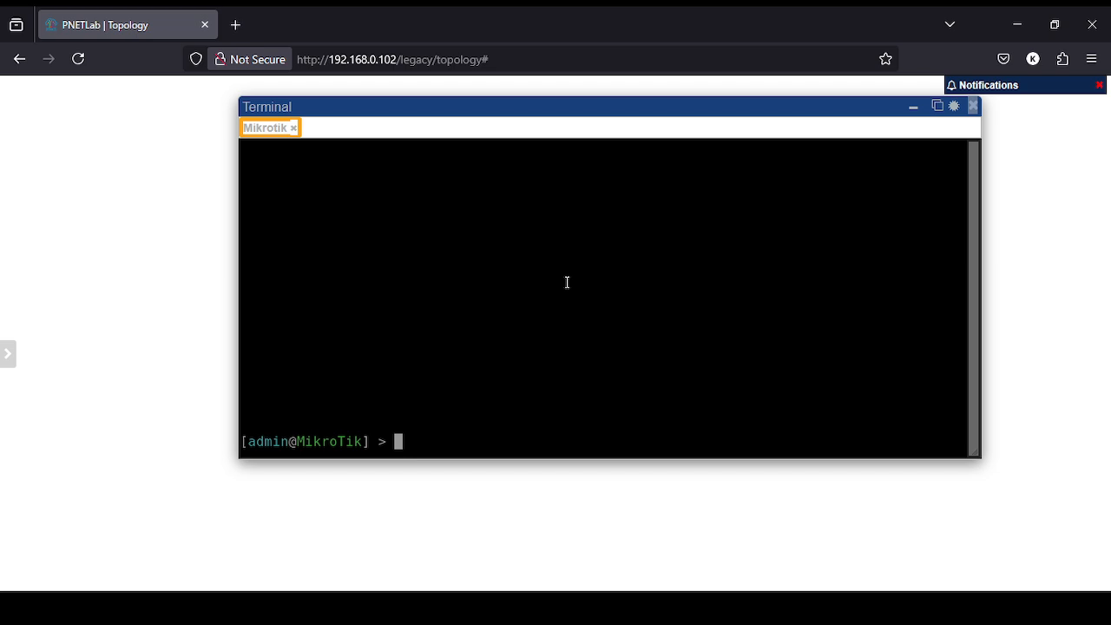
Run system backup load name=R-1_Backup.backup with an empty password and answer y to reboot.
text(system backup )
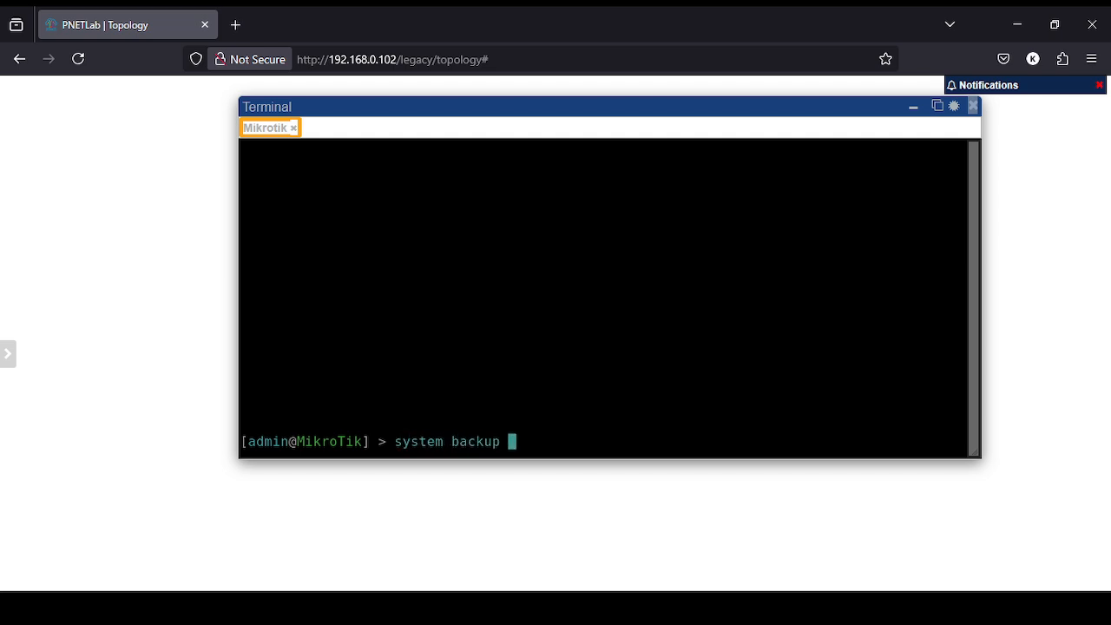
text(load name=)
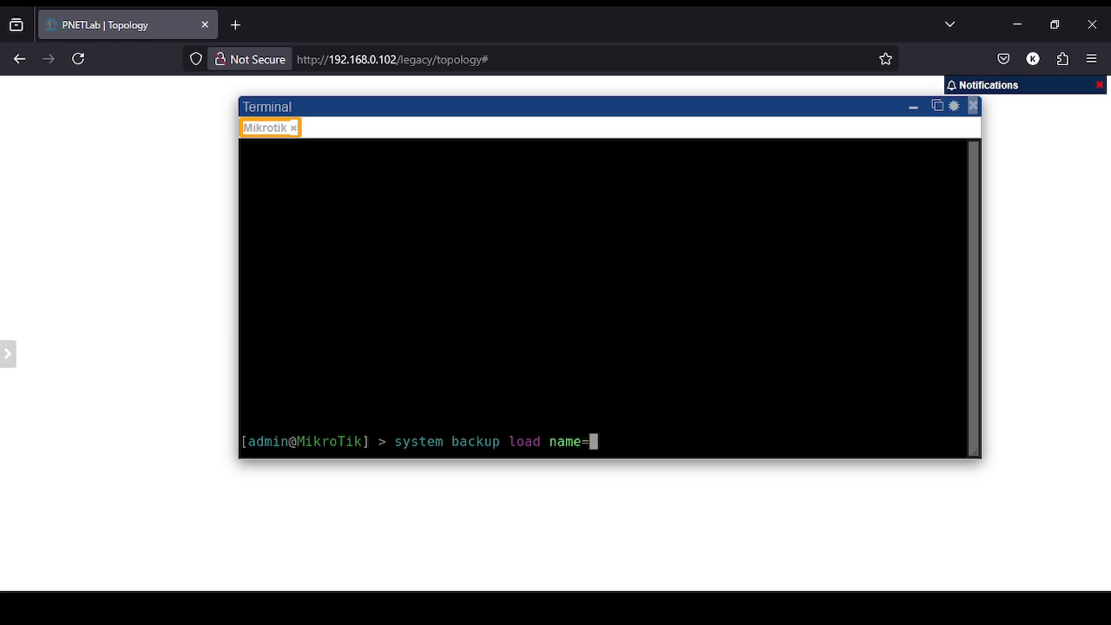
text(R)
key(Tab)
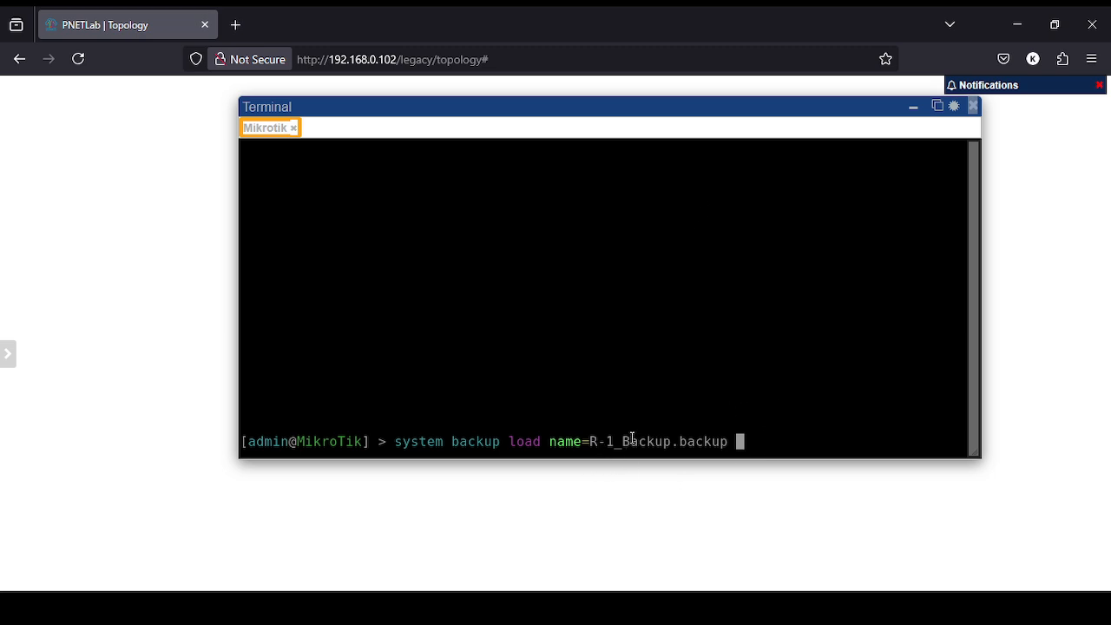
key(Return)
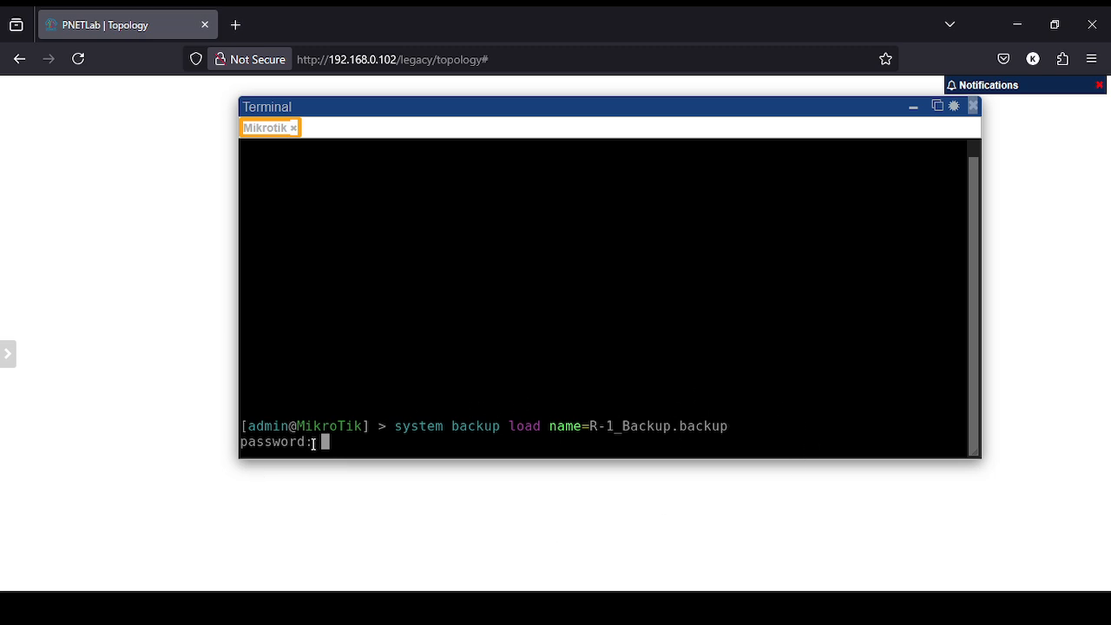
key(Return)
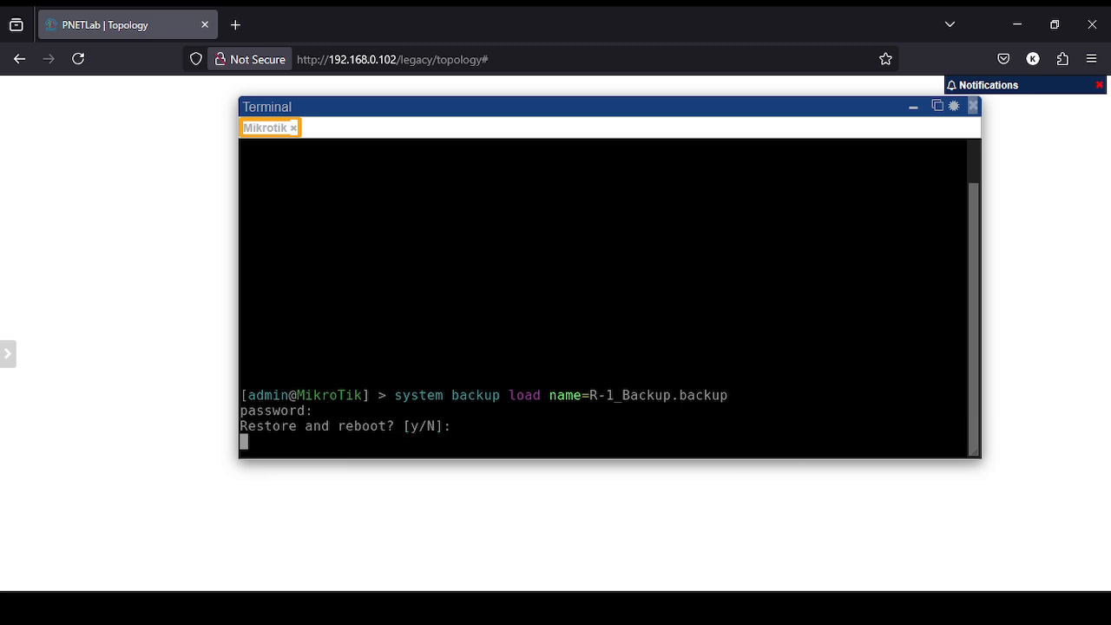
text(y)
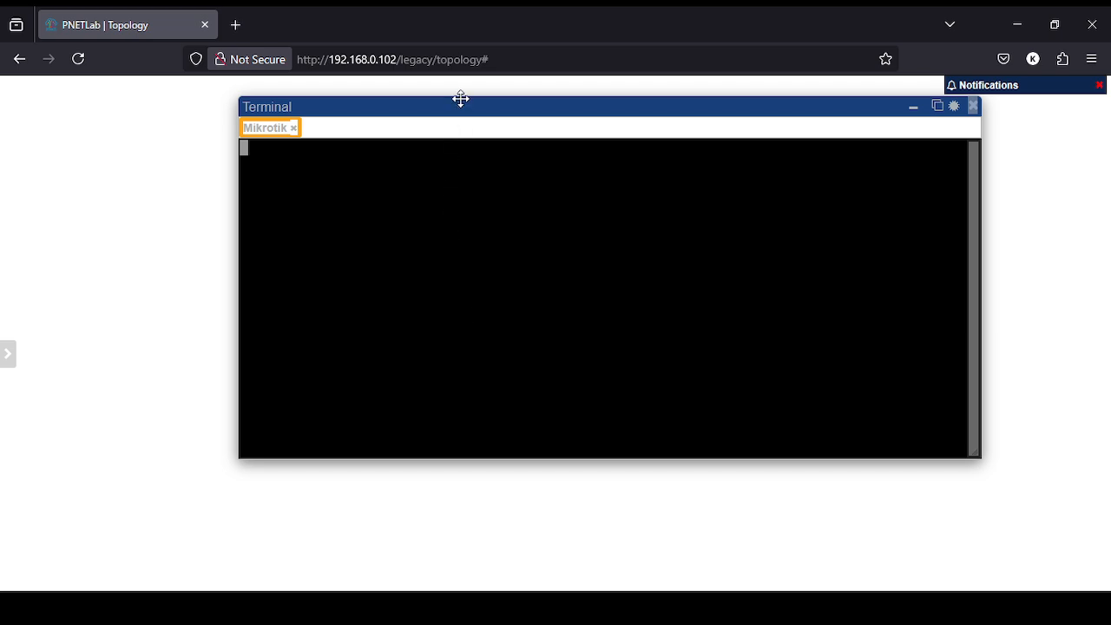
drag(458, 97, 411, 94)
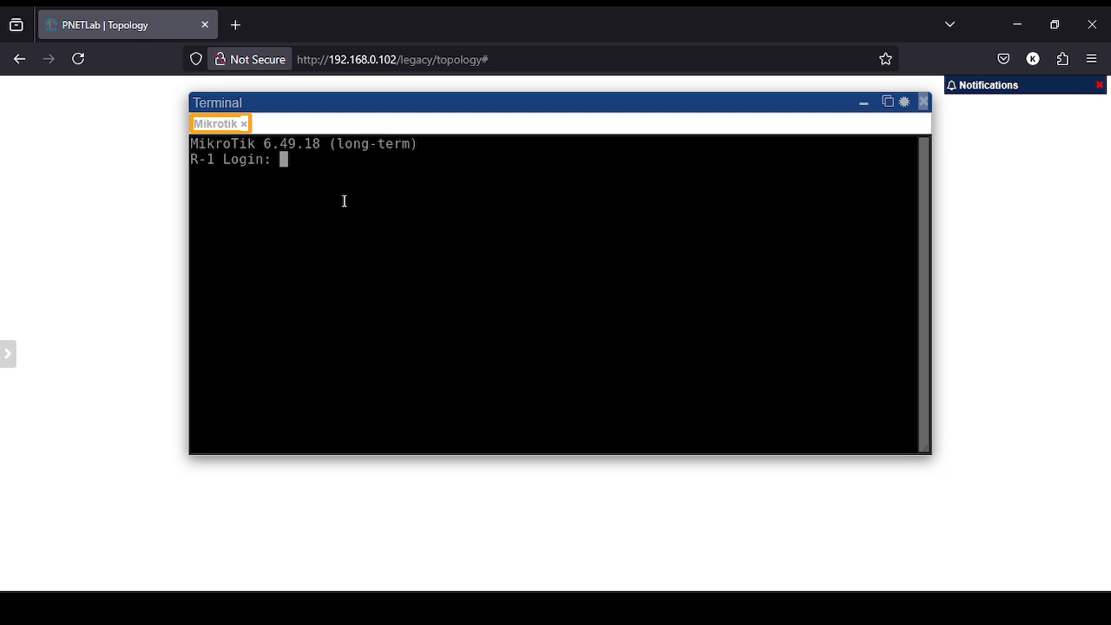
After one failed login, sign in with the full-access account and clear the welcome banner.
text(admin-yoga)
key(Return)
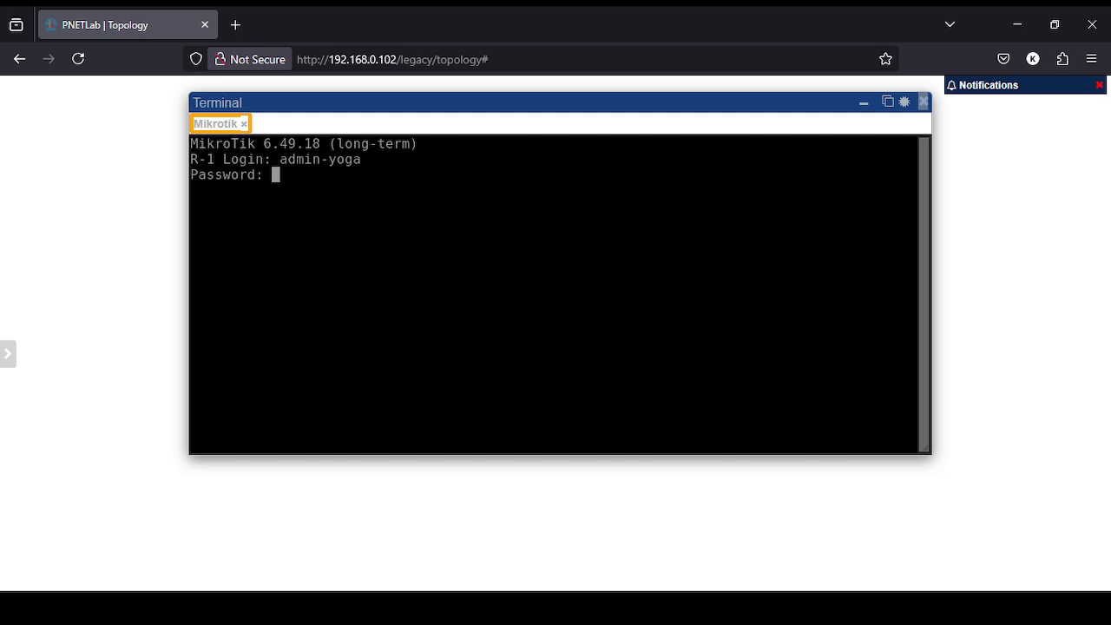
key(Return)
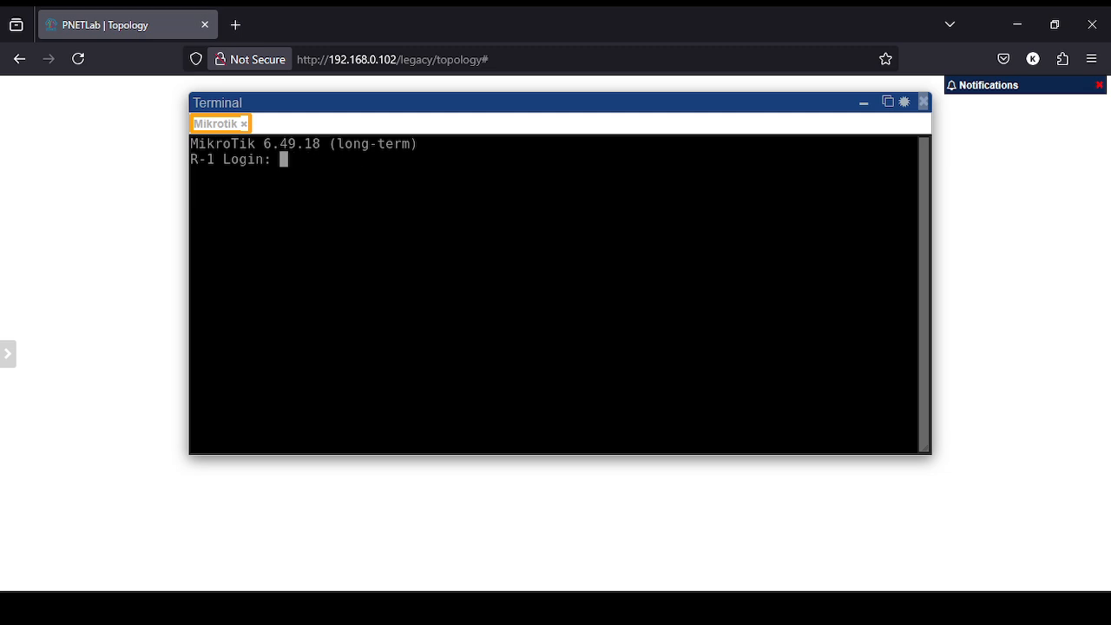
text(admin-full)
key(Return)
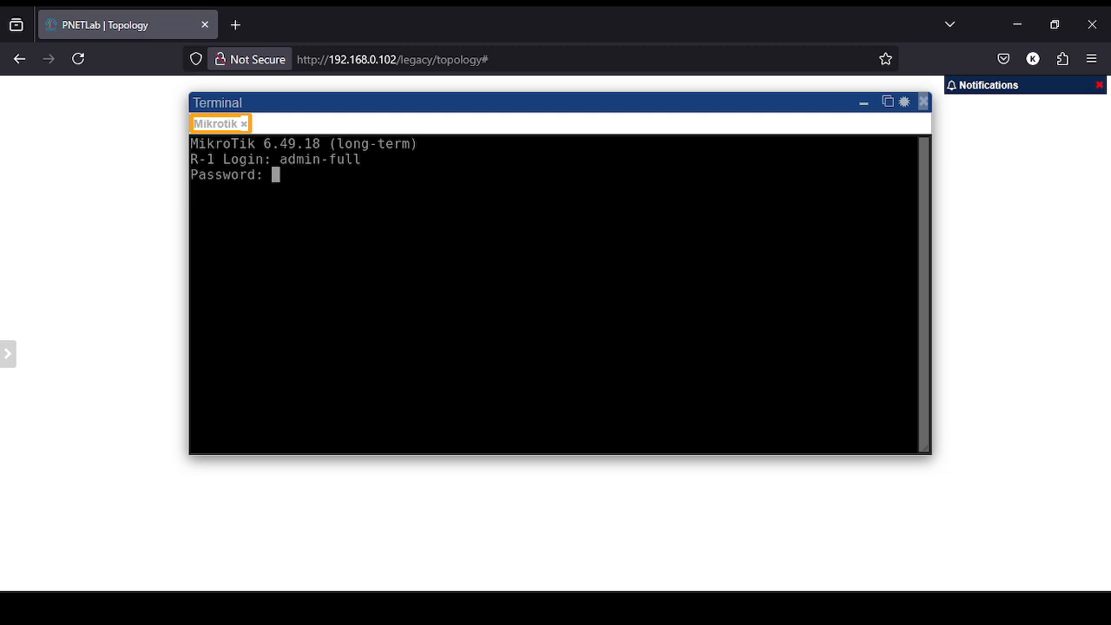
key(Return)
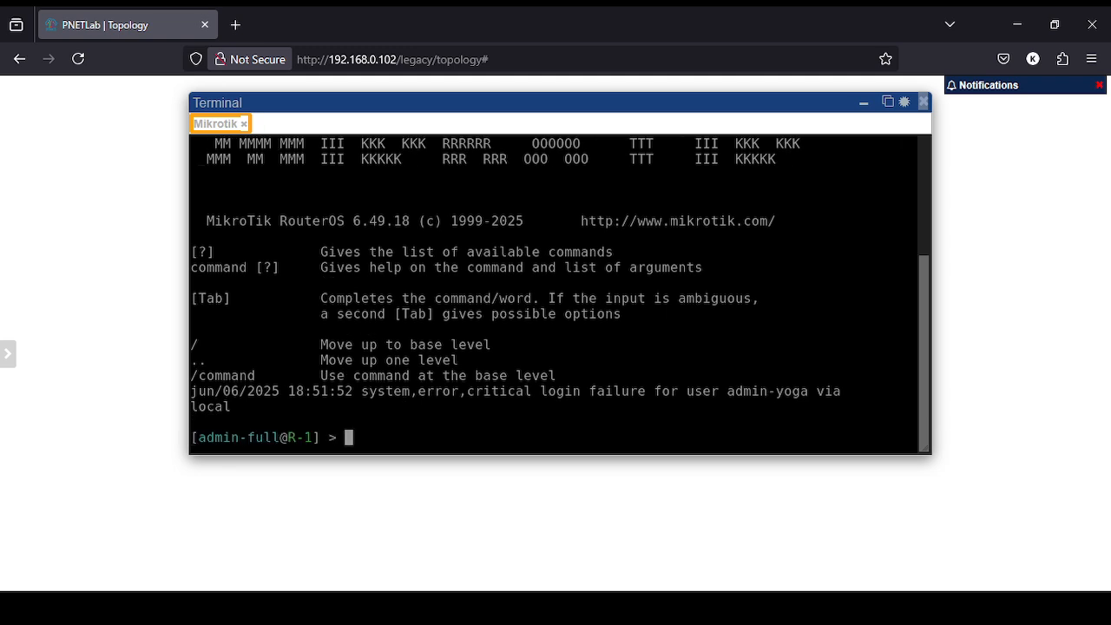
key(ctrl+l)
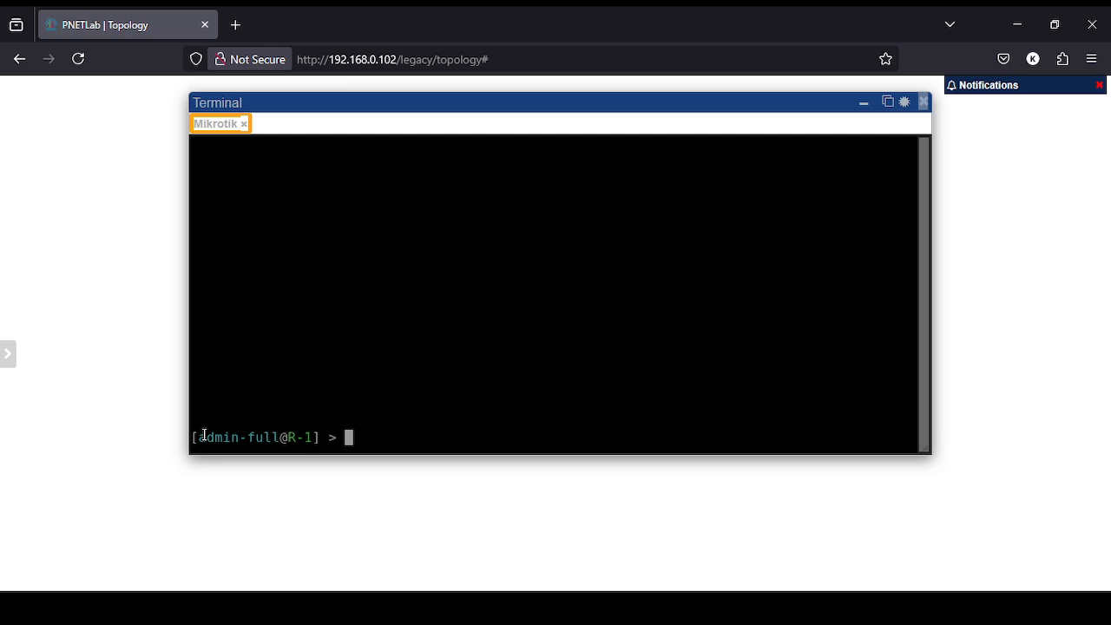
List R-1's restored IP addresses and service ports with ip add pr and service pr.
text(ip add pr)
key(Return)
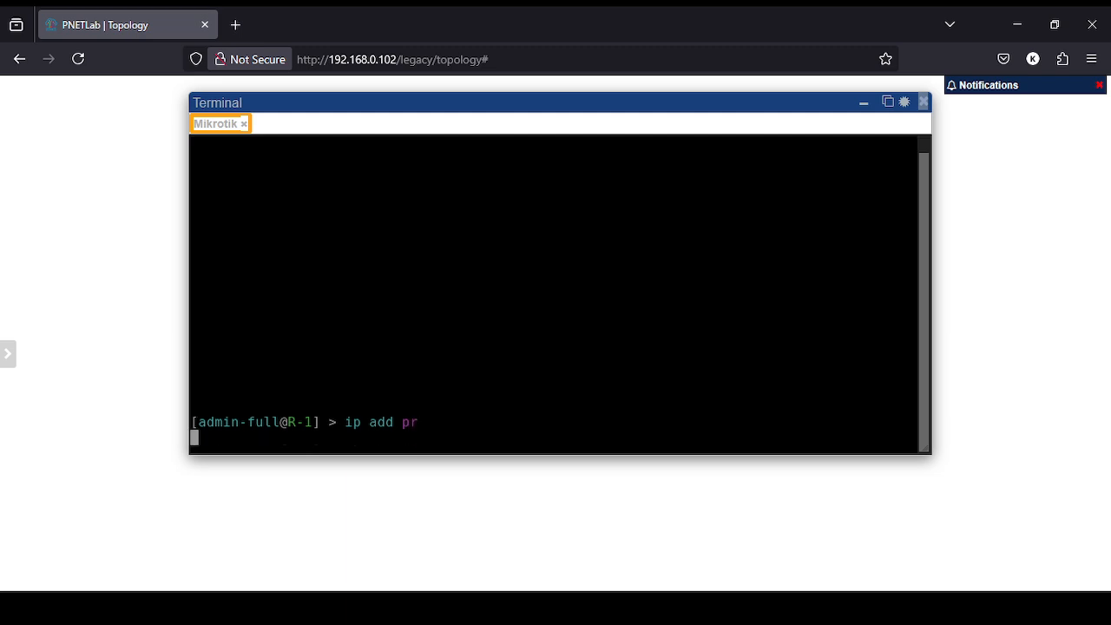
text(service )
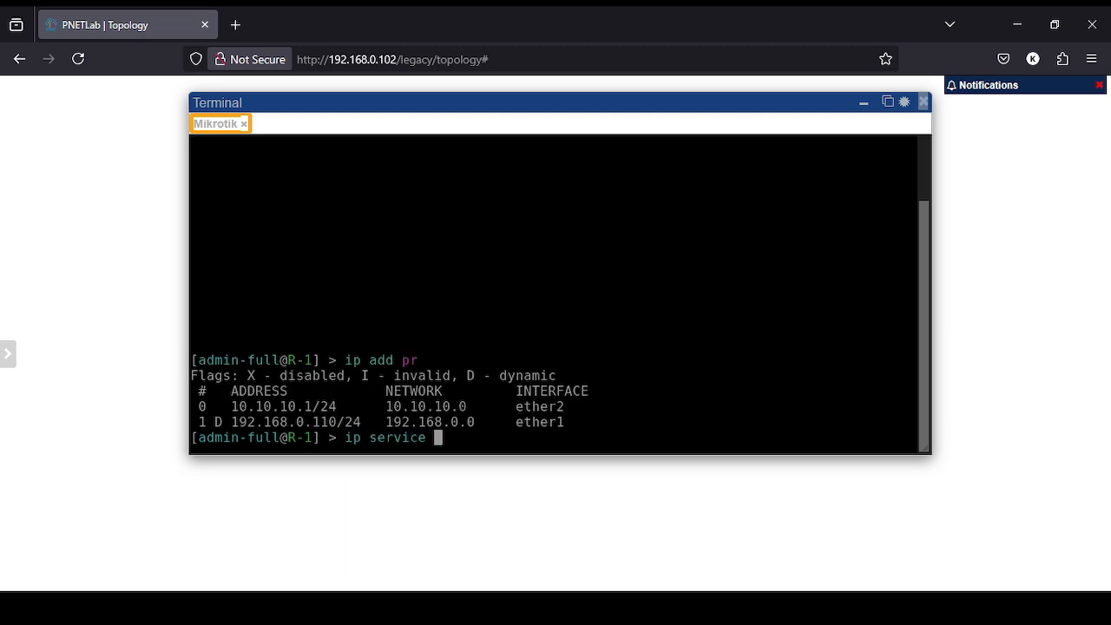
text(pr)
key(Return)
List R-1's DHCP client entries and user accounts with ip dhcp-client pr and user pr.
text(ip ac)
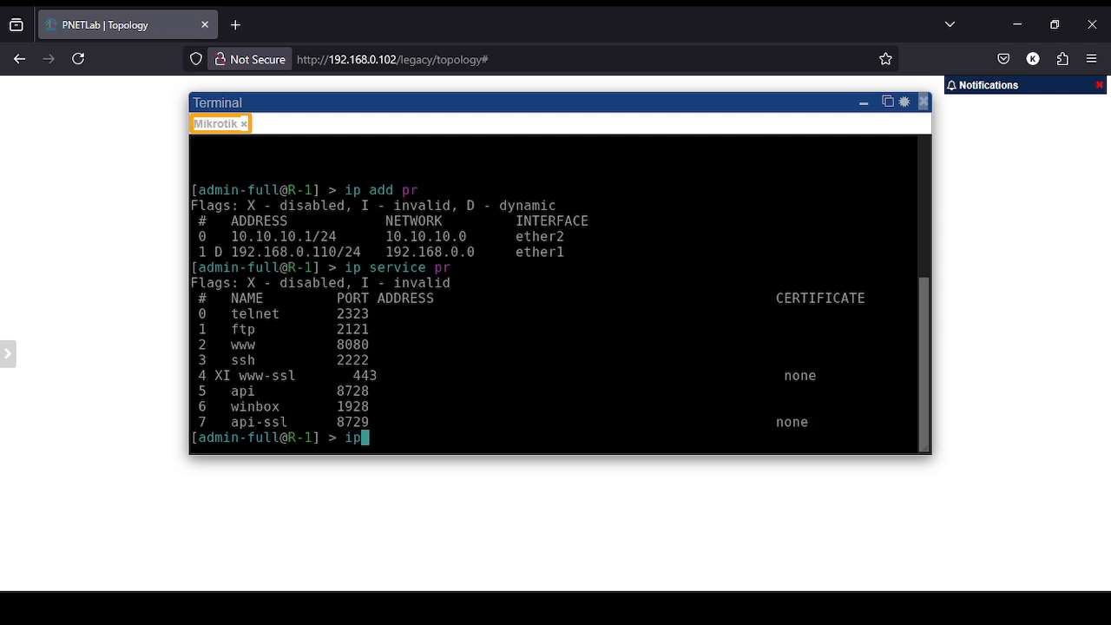
key(BackSpace)
key(BackSpace)
text(dhcp-c)
key(Tab)
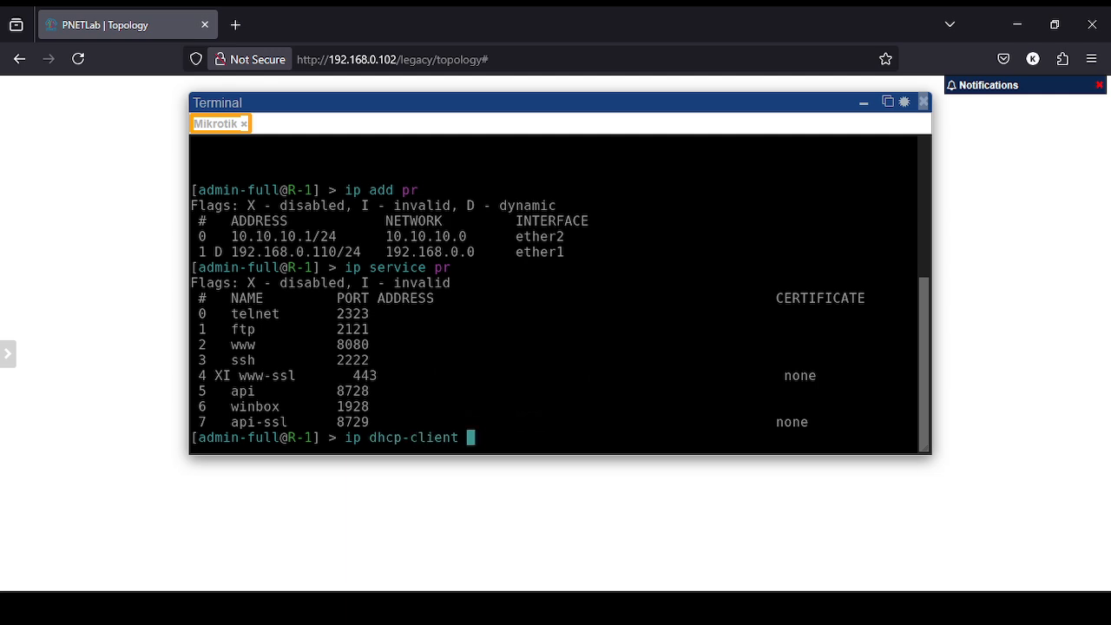
text(pr)
key(Return)
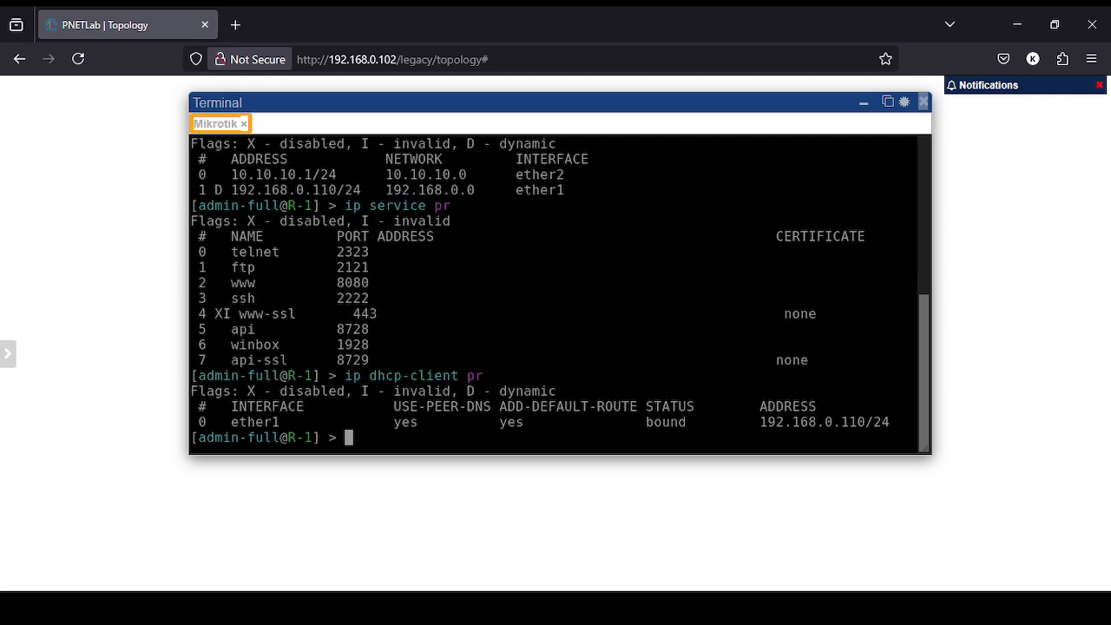
text(ip)
key(BackSpace)
key(BackSpace)
key(BackSpace)
text(user pr)
key(Return)
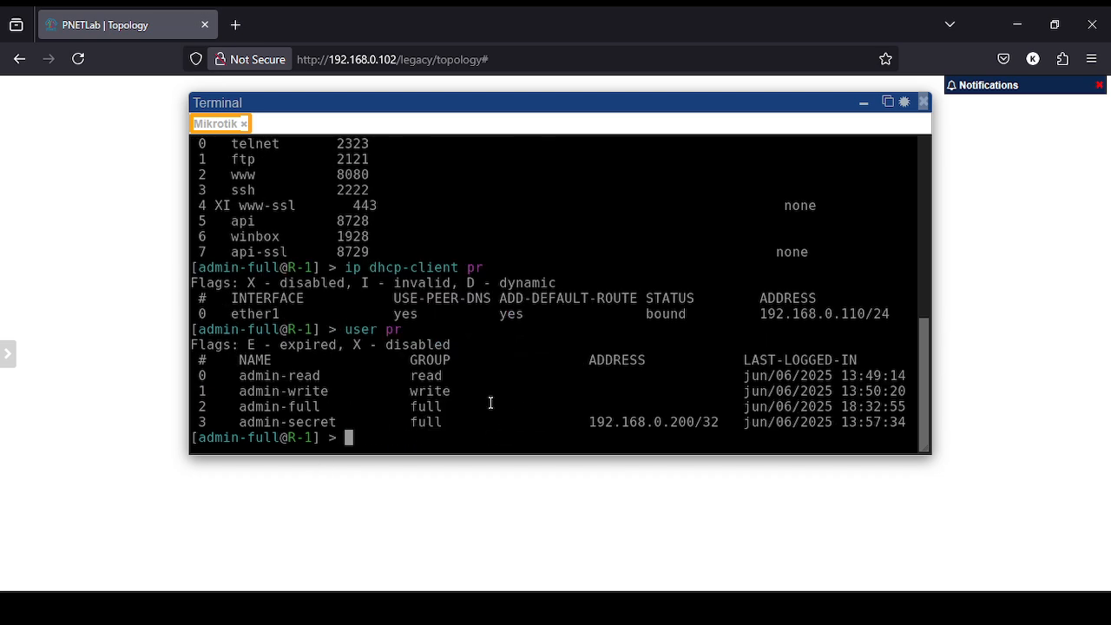
Start entering the system reset command in the R-1 console.
text(system reset)
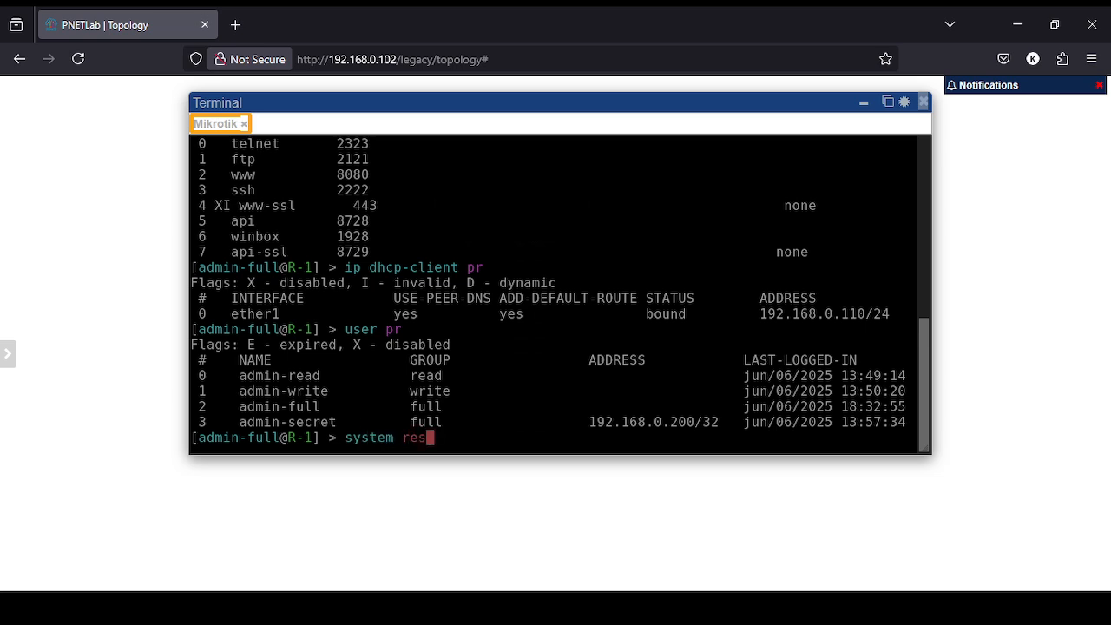
Run system reset-configuration with no-defaults=yes and confirm with y.
key(Tab)
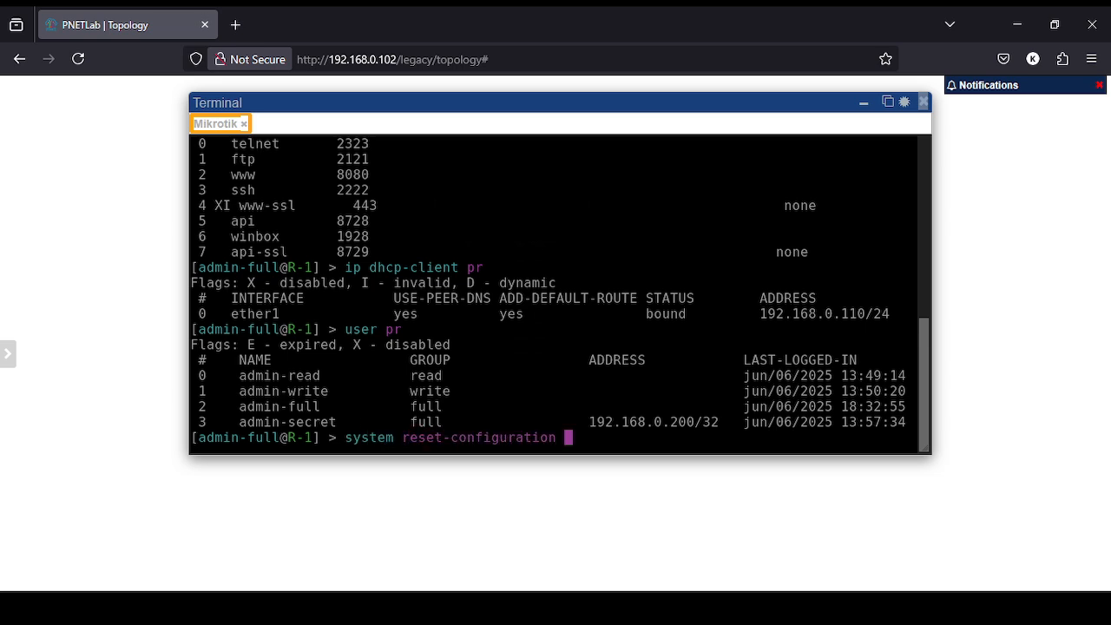
text(n)
key(Tab)
text(yes)
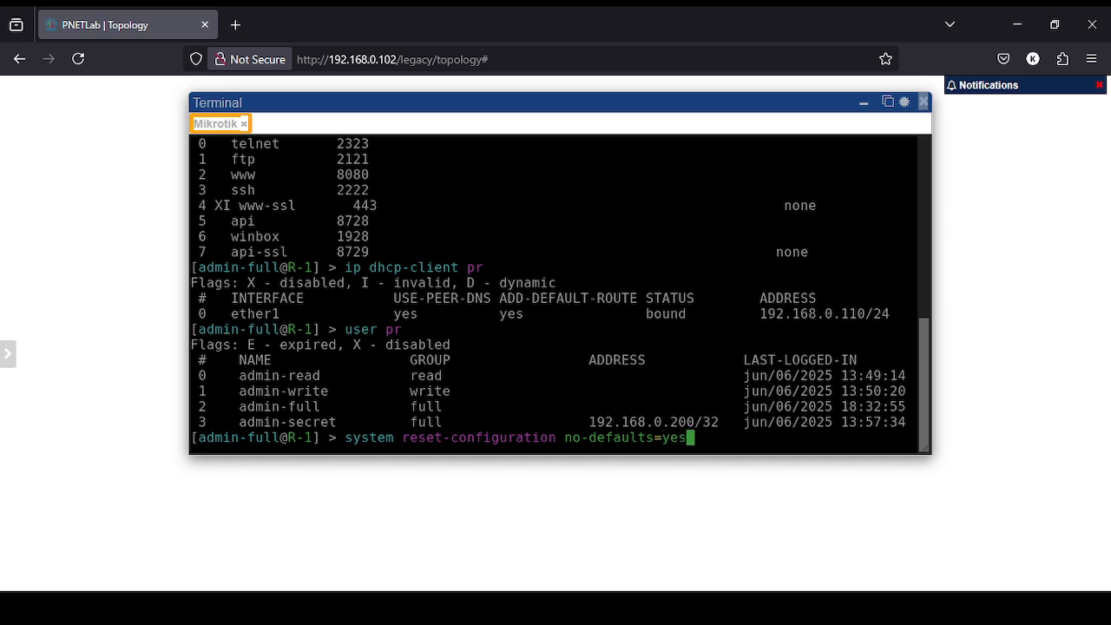
key(Return)
text(y)
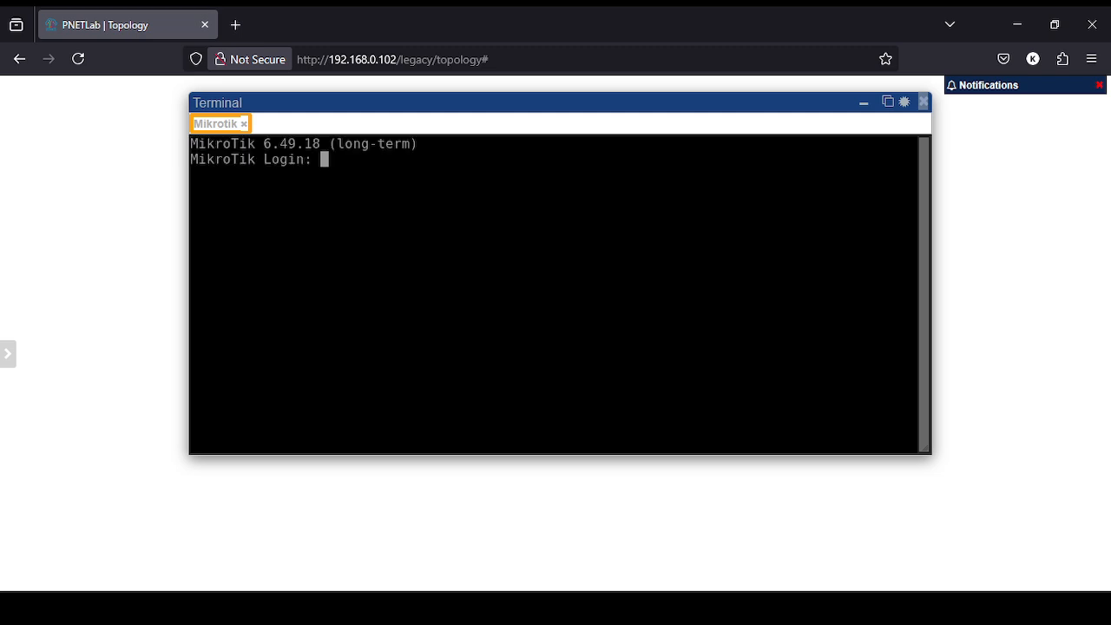
Log in as admin with a blank password, skip the new-password prompt and clear the screen.
text(admi)
text(n)
key(Return)
key(Return)
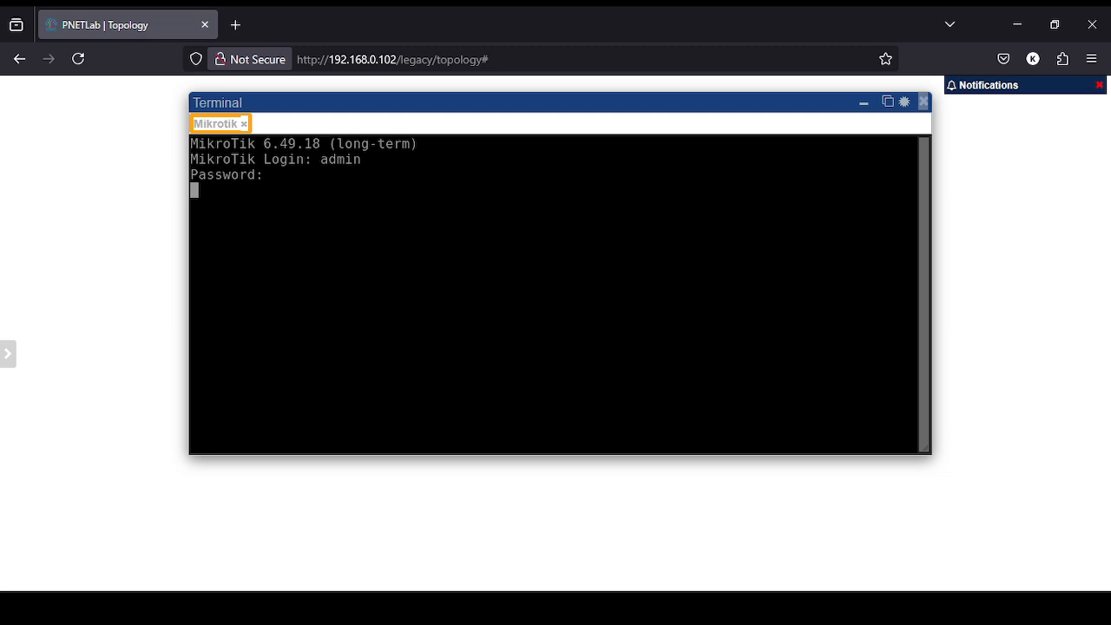
drag(466, 96, 485, 113)
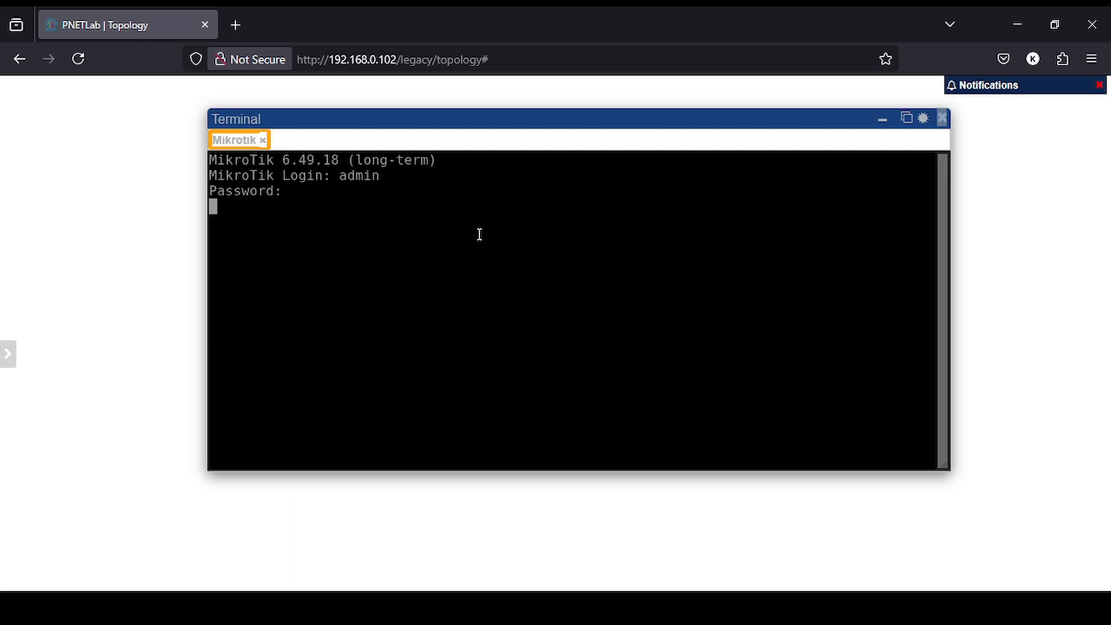
key(Return)
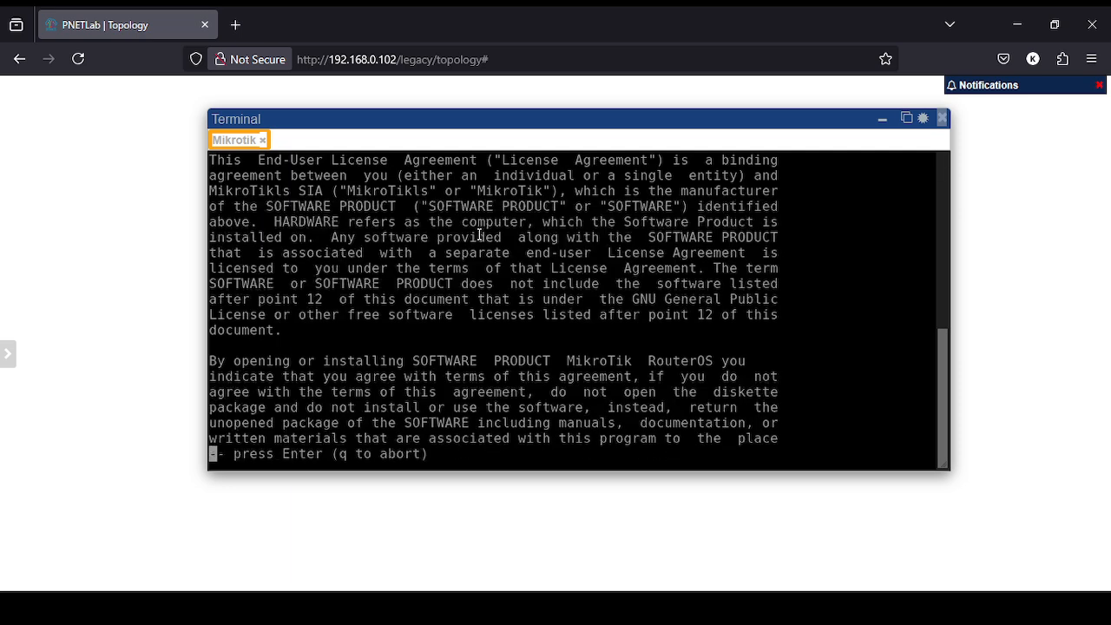
key(Return)
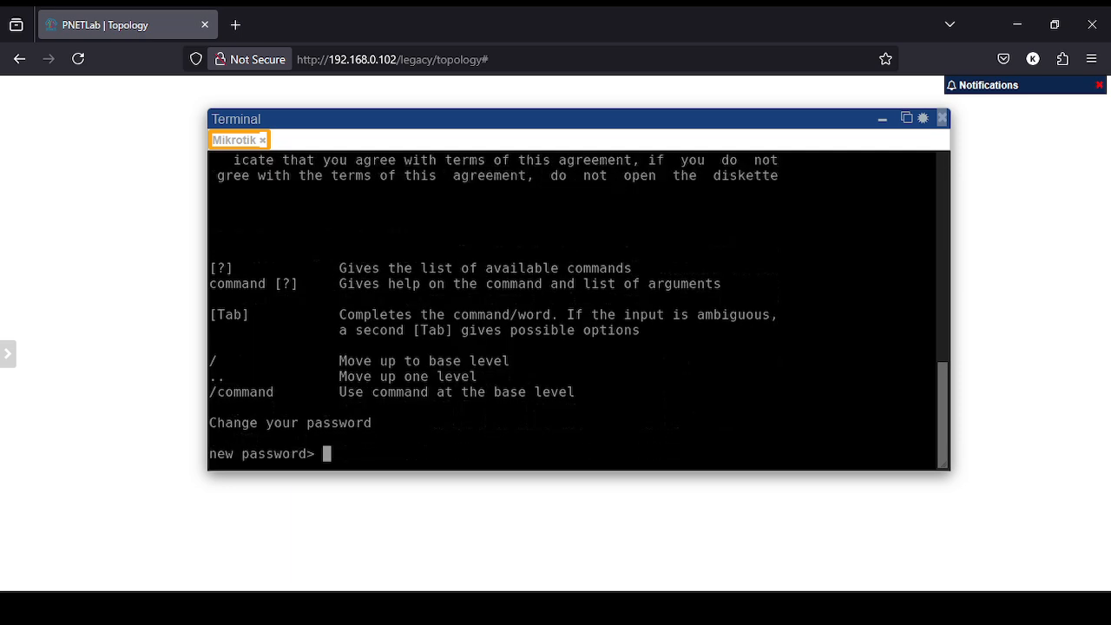
key(ctrl+c)
key(ctrl+l)
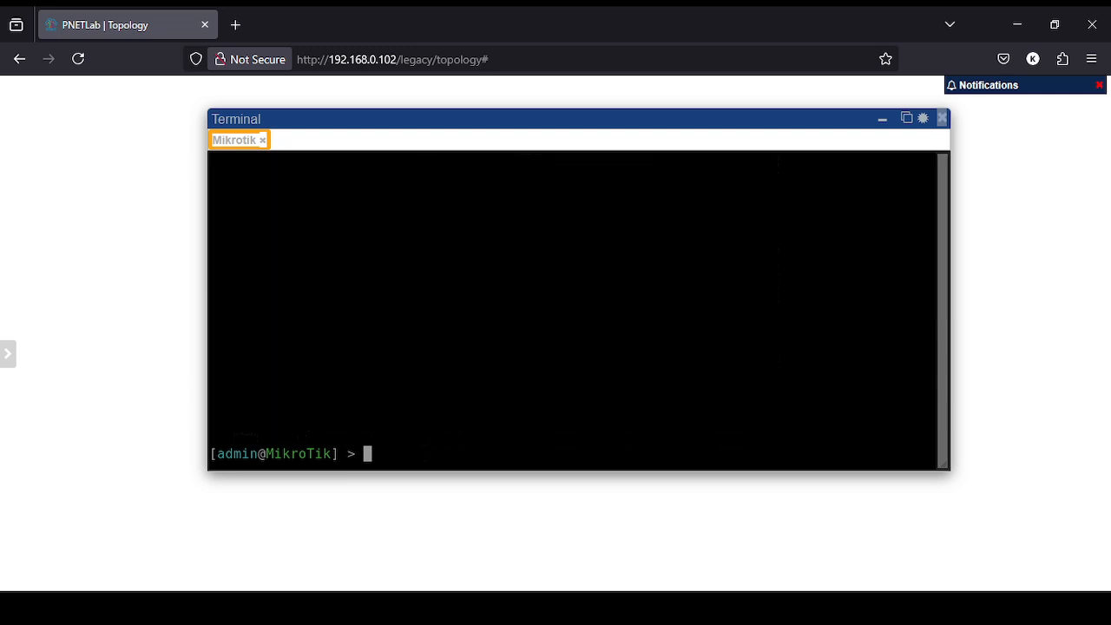
text(ip add pr)
List the reset router's addresses, DHCP client and default service ports, then open File Explorer.
key(Return)
text(i)
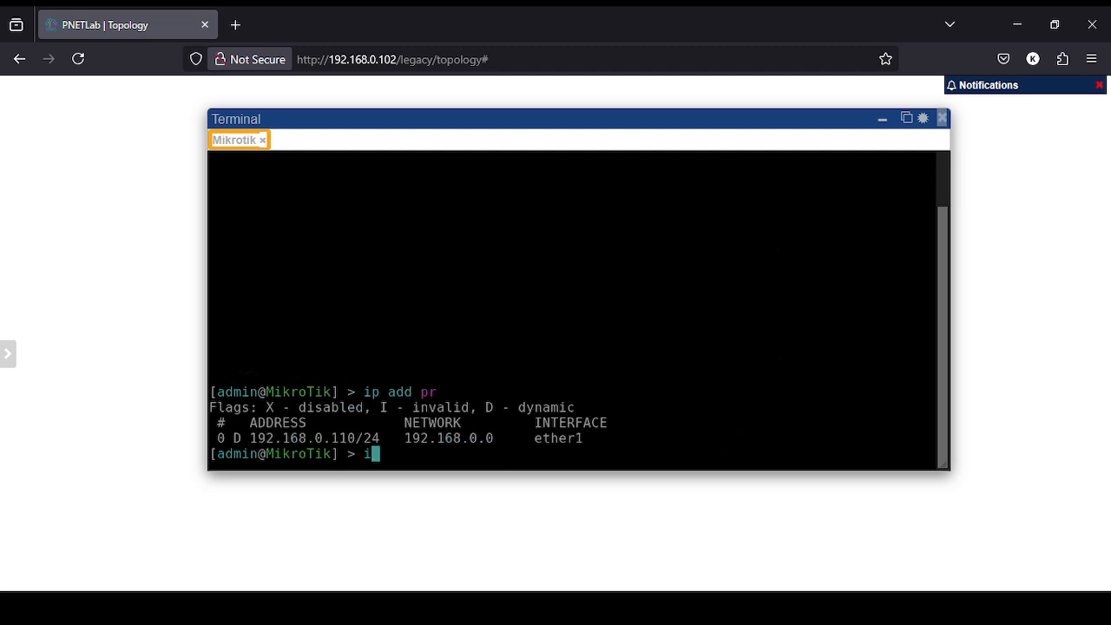
text(p dhcp-client )
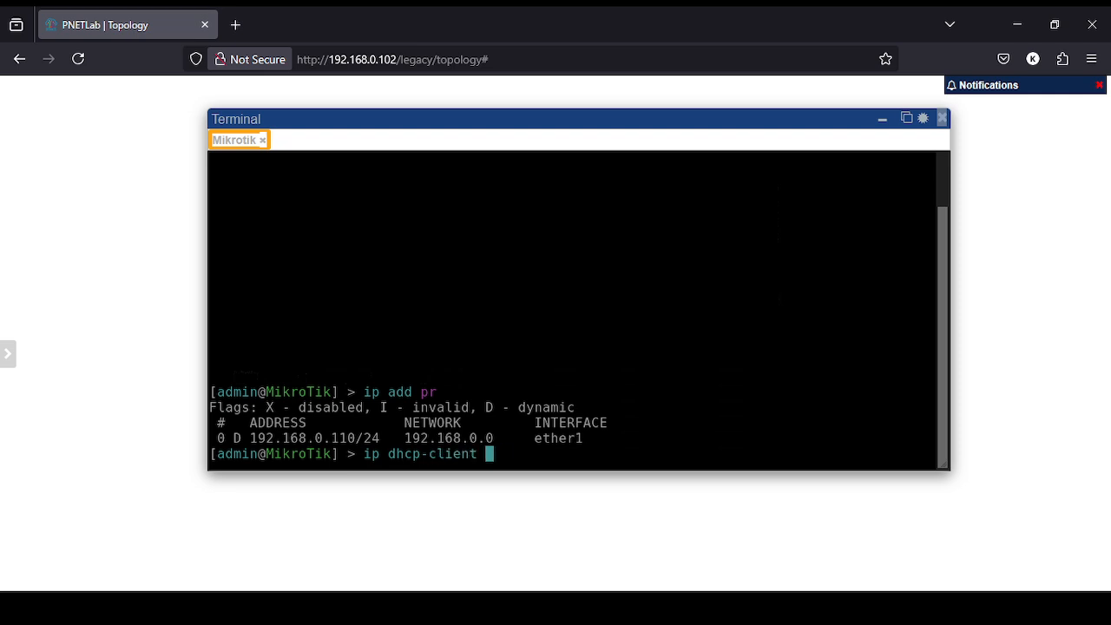
text(pr)
key(Return)
text(ip s)
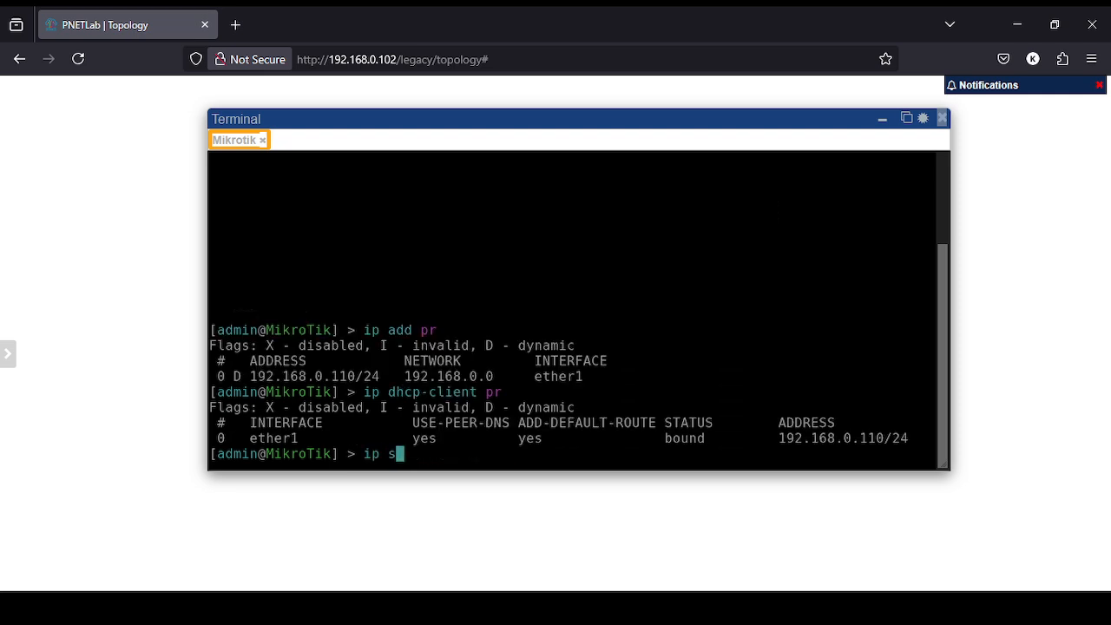
text(ervice print)
key(Return)
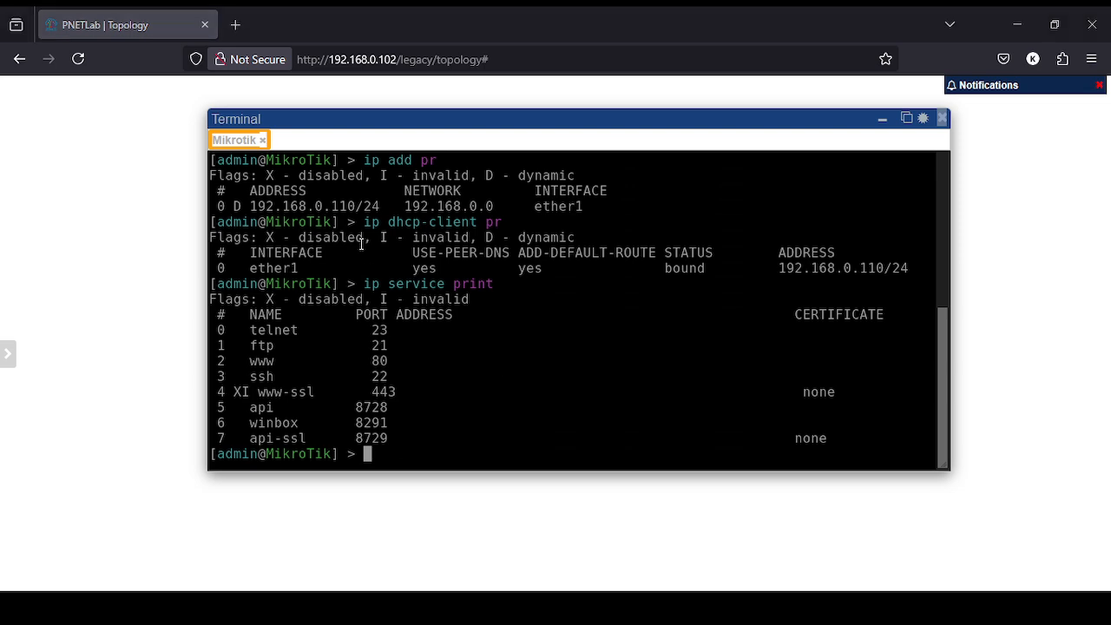
key(super+e)
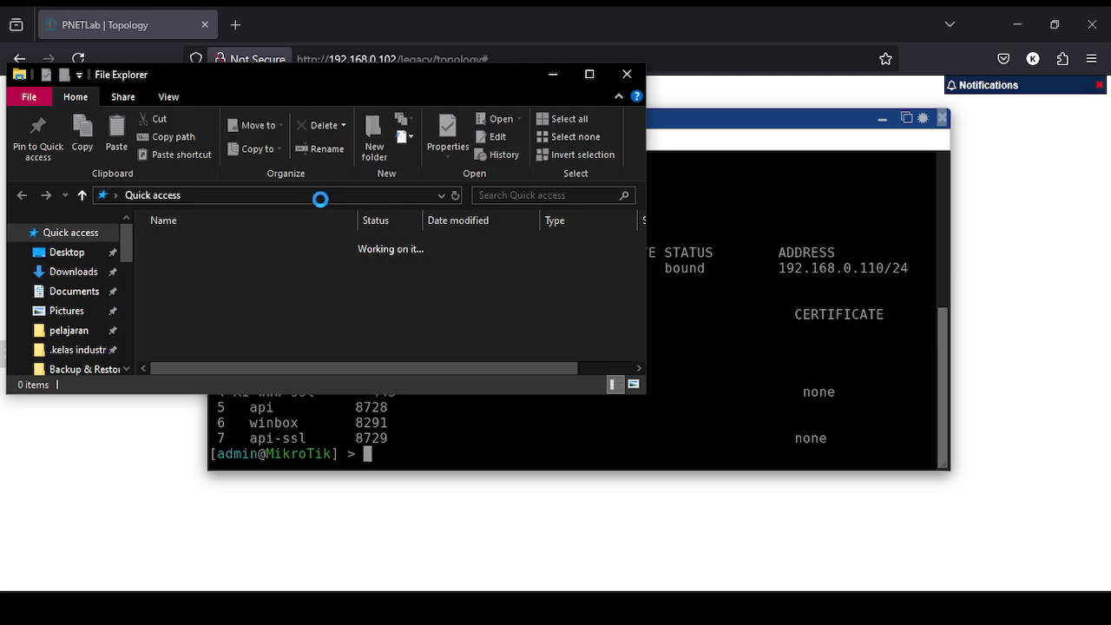
Connect File Explorer to ftp://192.168.0.110 and log on, showing pub, skins and two backup files.
click(319, 197)
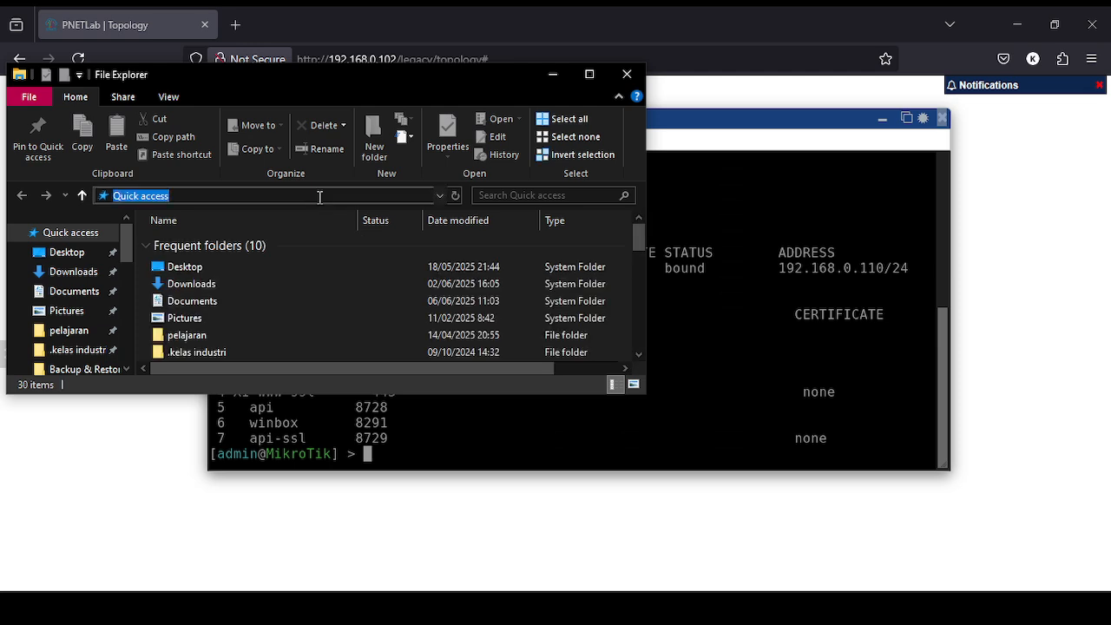
text(ftp://)
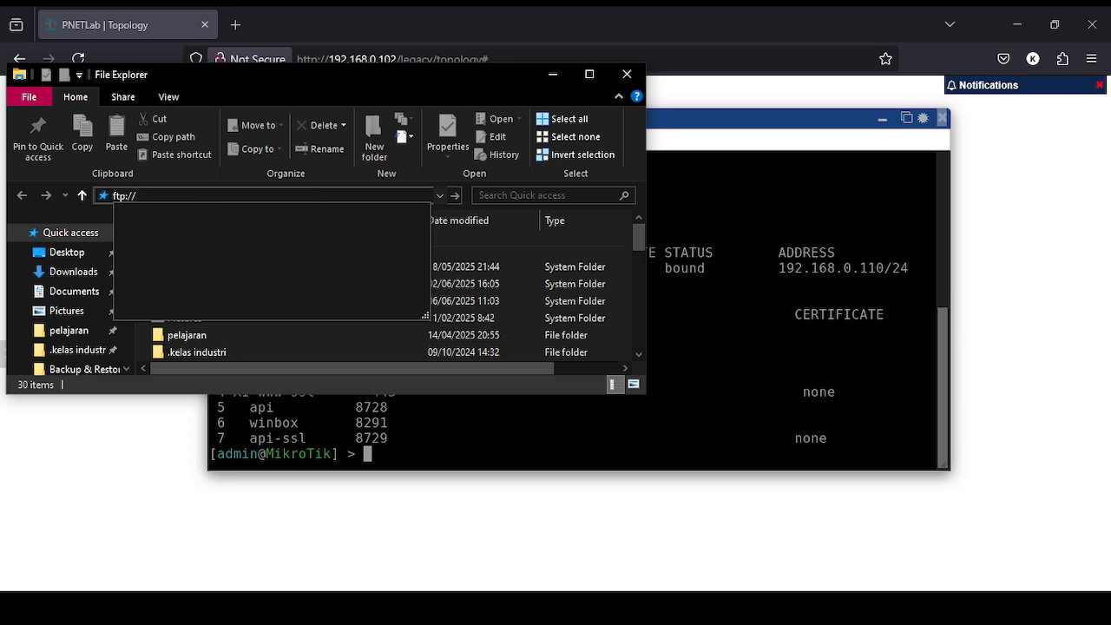
text(192.168.0.)
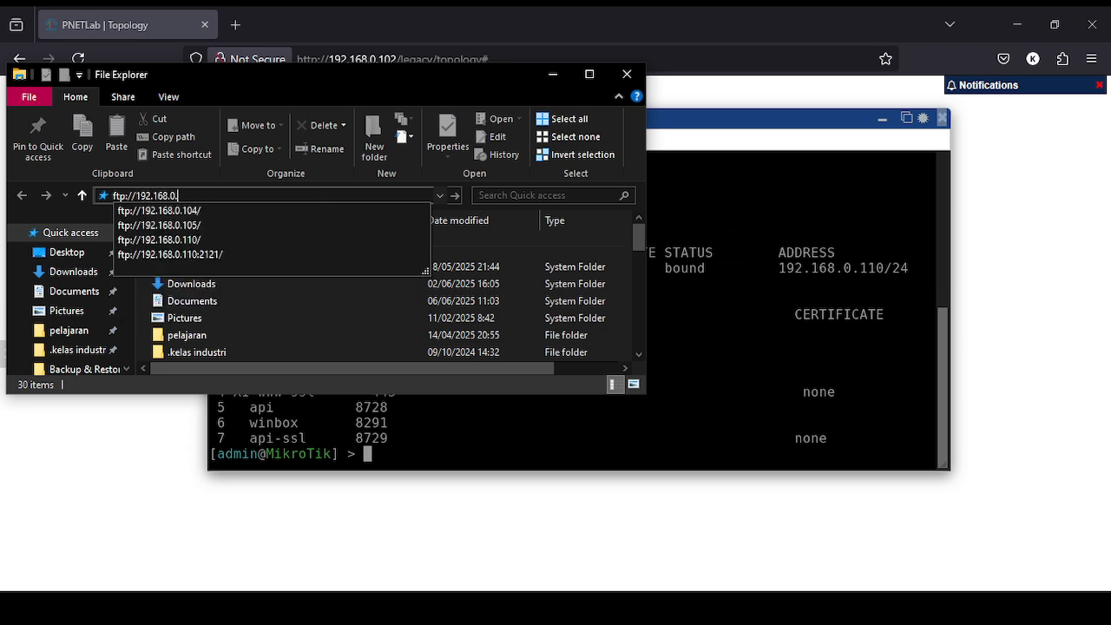
text(110)
key(Return)
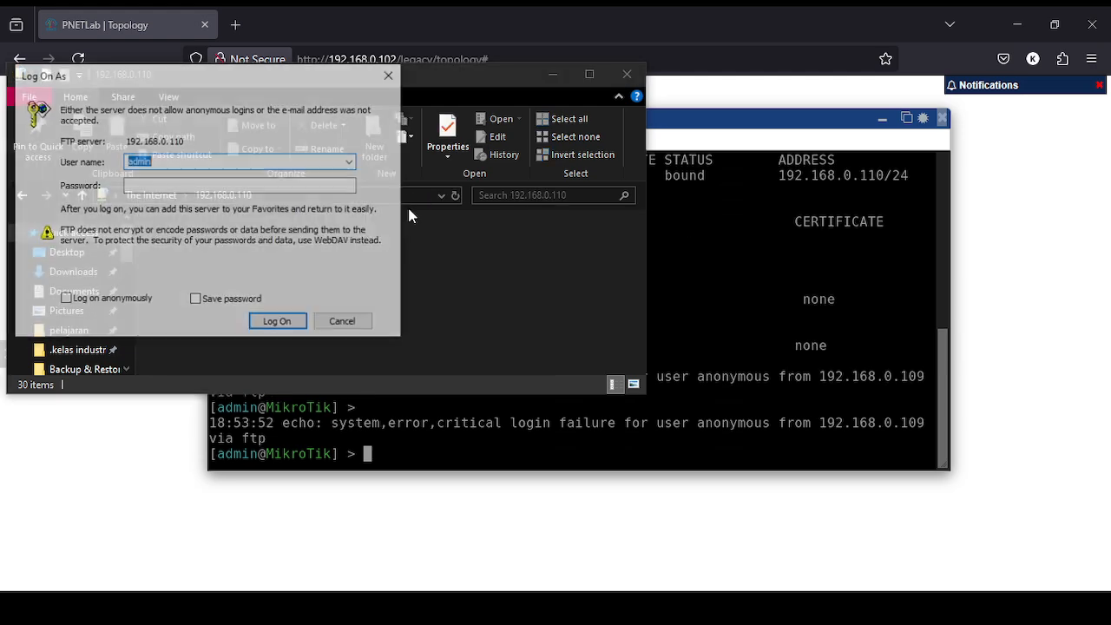
click(294, 328)
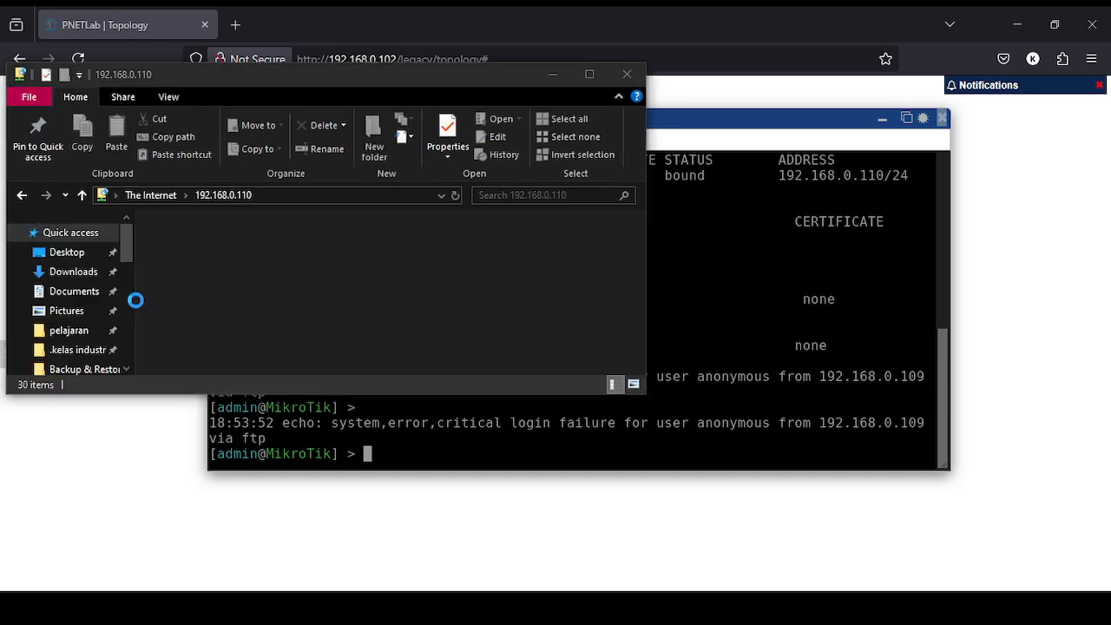
drag(348, 75, 773, 80)
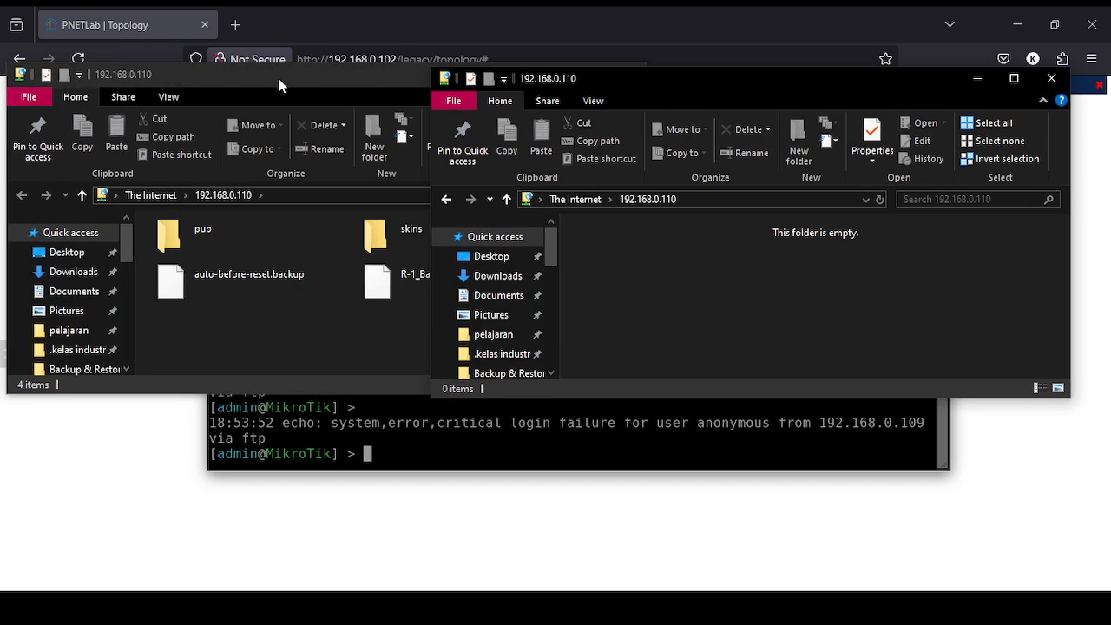
drag(281, 82, 441, 63)
click(978, 116)
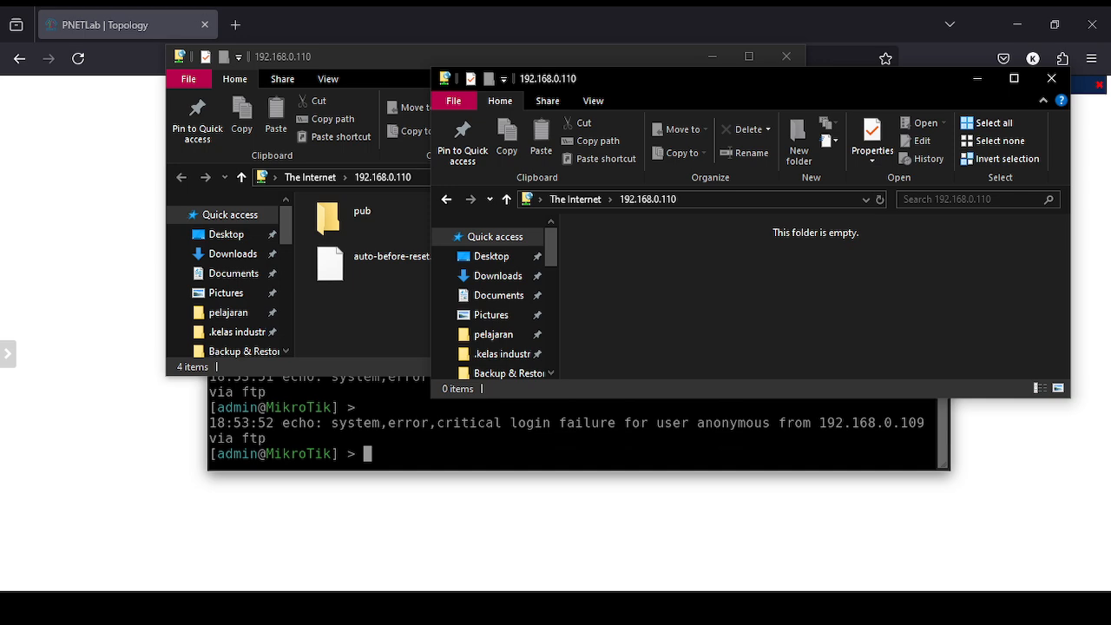
key(super+e)
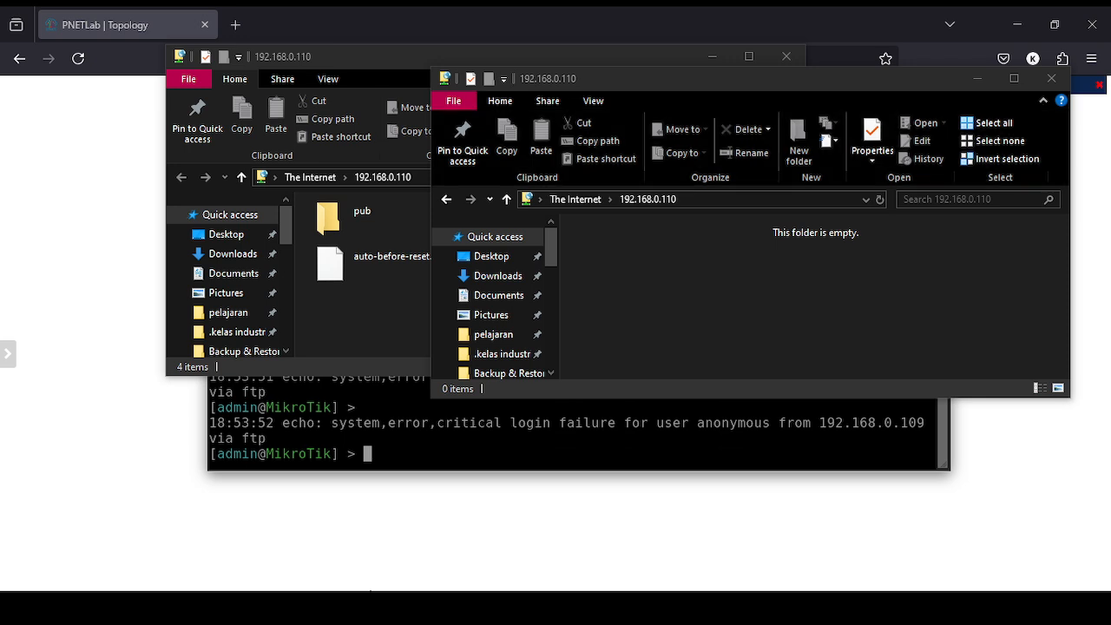
Copy R-1_Backup_Script.rsc from Documents\Backup File onto the ftp://192.168.0.110 share.
scroll(275, 299, down, 1)
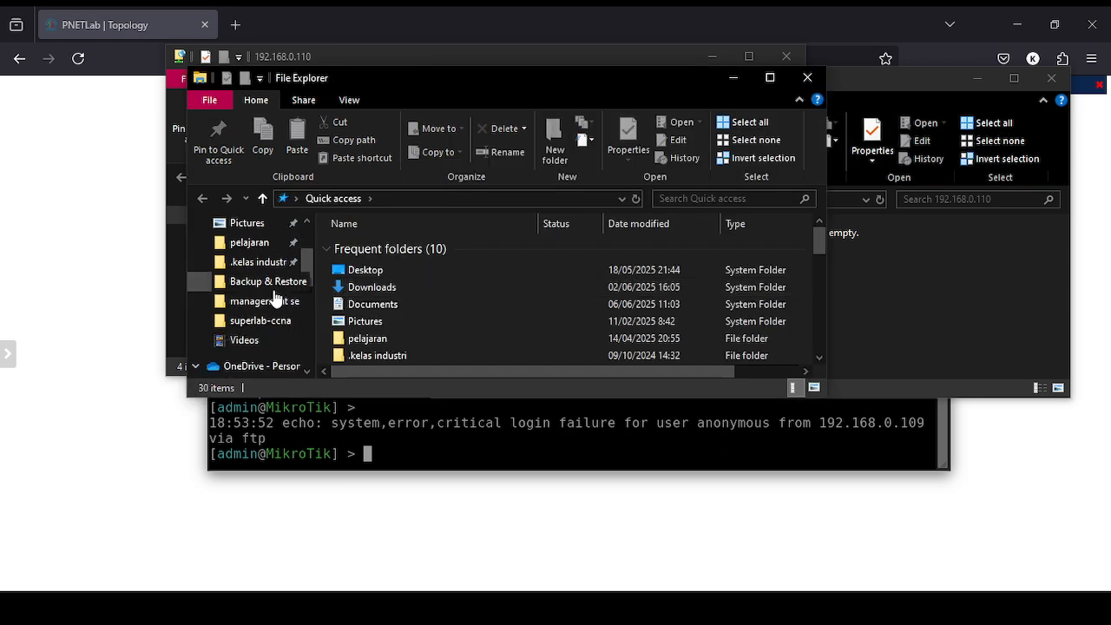
scroll(275, 299, up, 1)
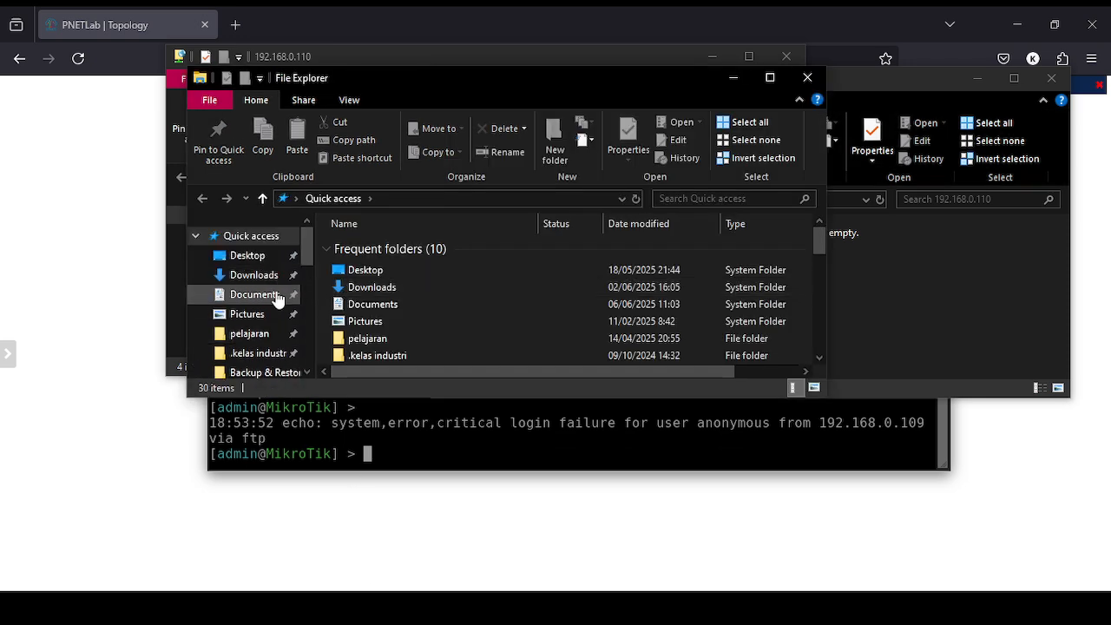
click(276, 295)
double_click(417, 242)
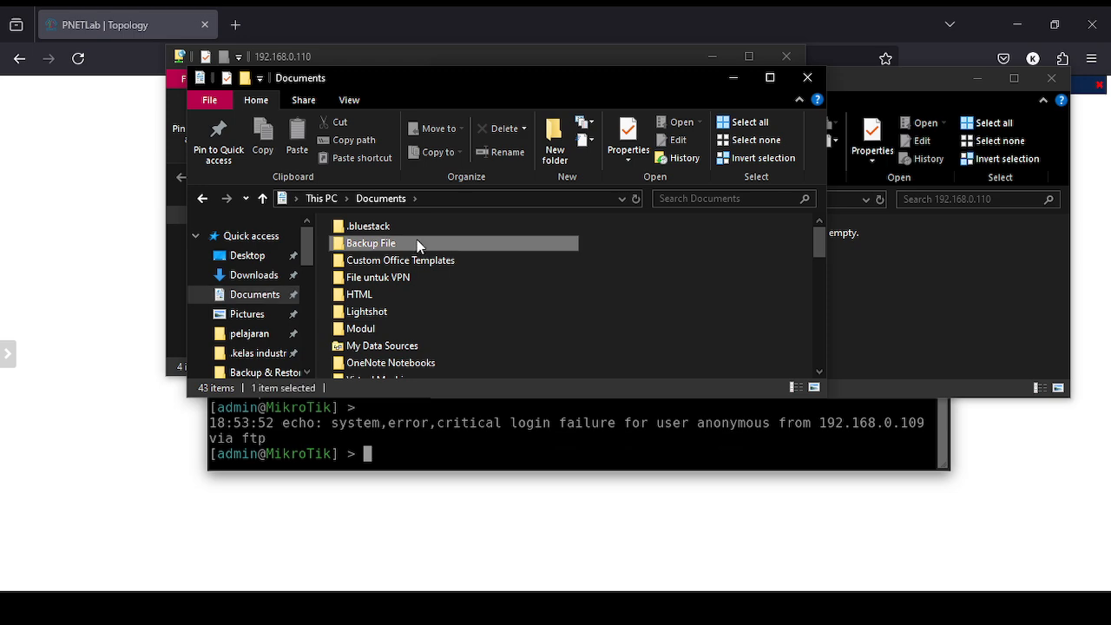
drag(495, 85, 343, 106)
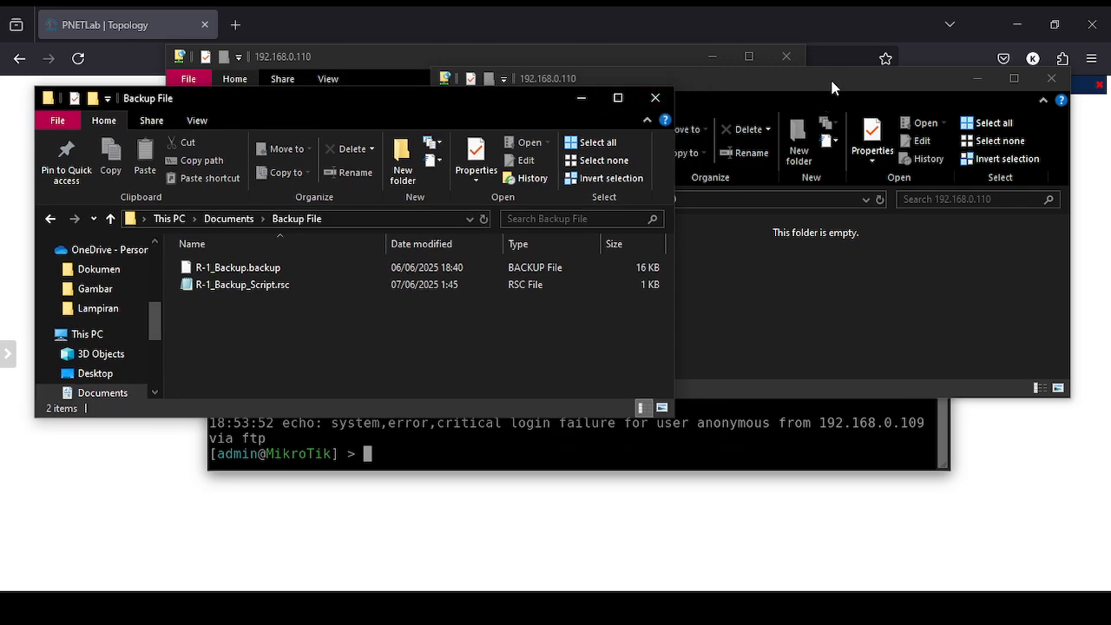
drag(816, 90, 905, 76)
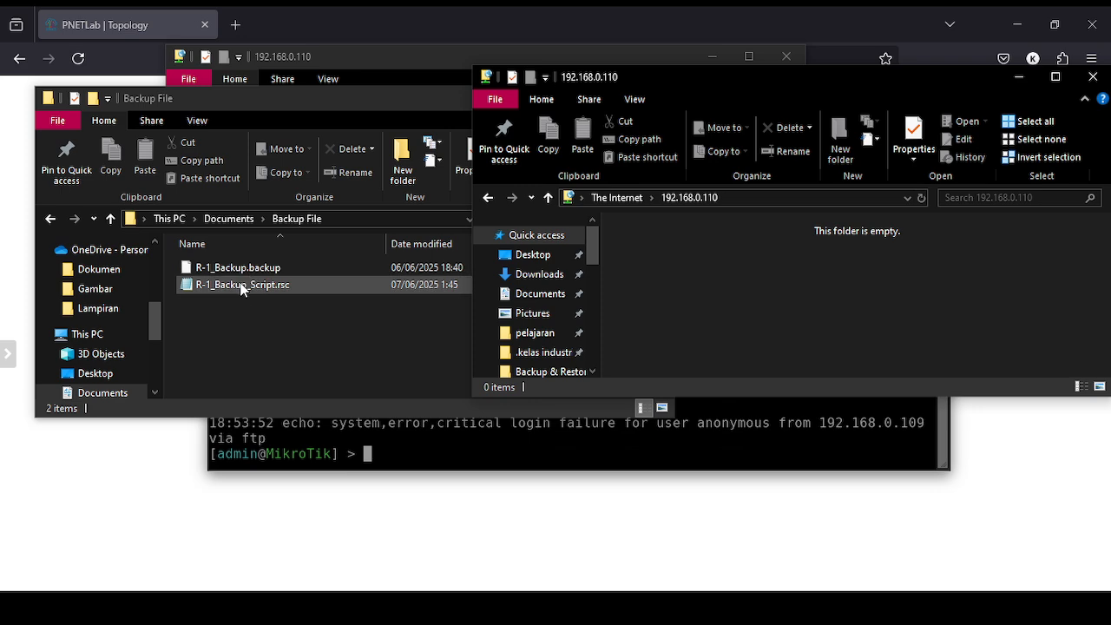
click(407, 63)
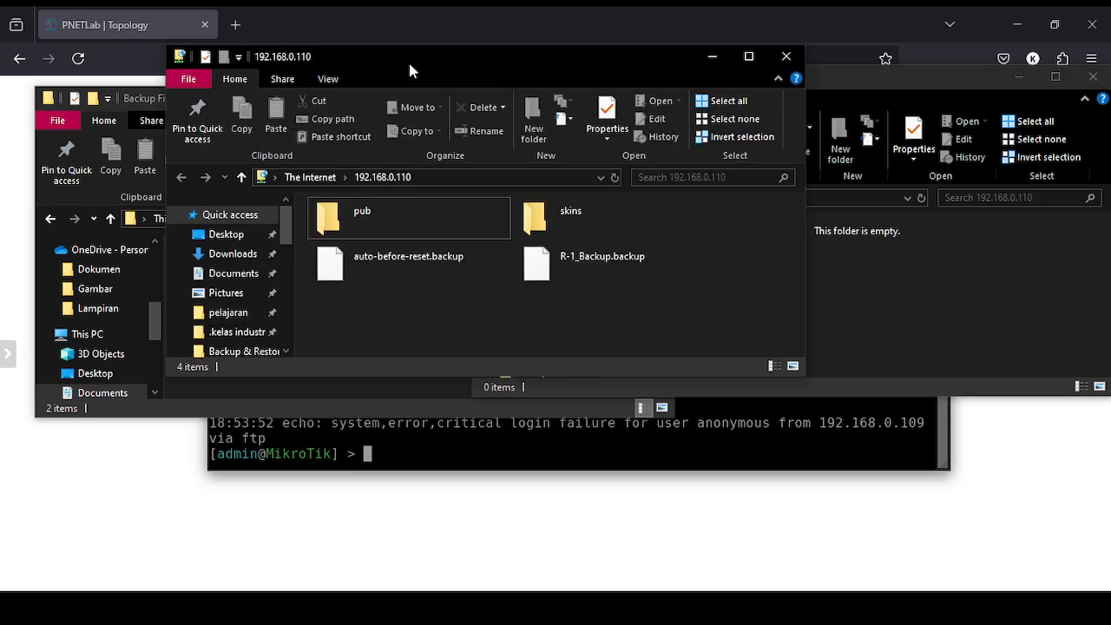
drag(422, 62, 746, 94)
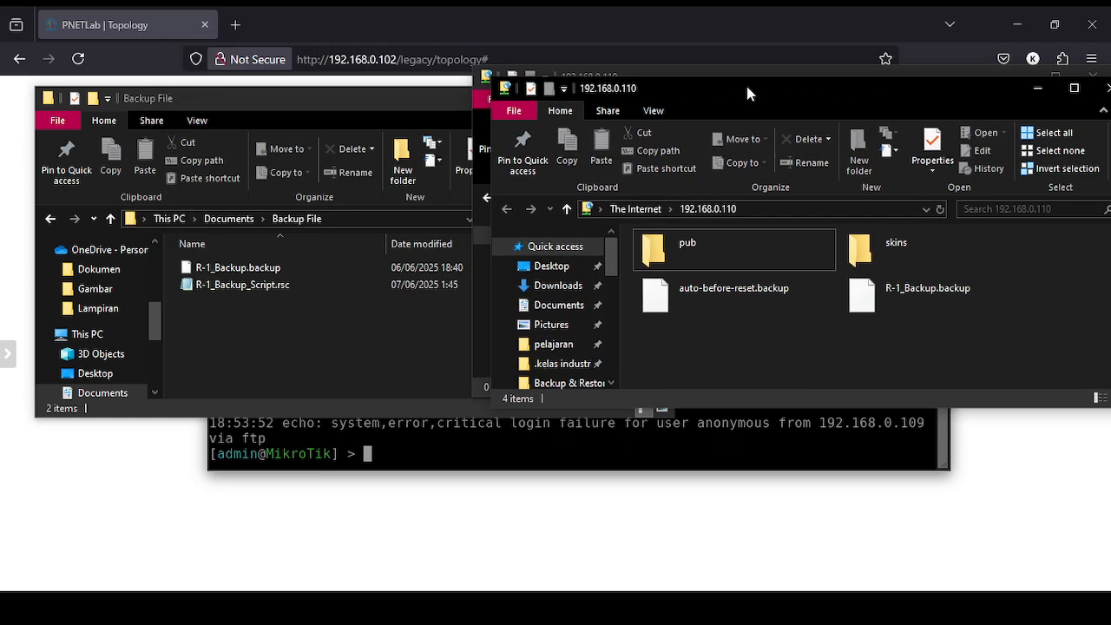
drag(215, 286, 876, 354)
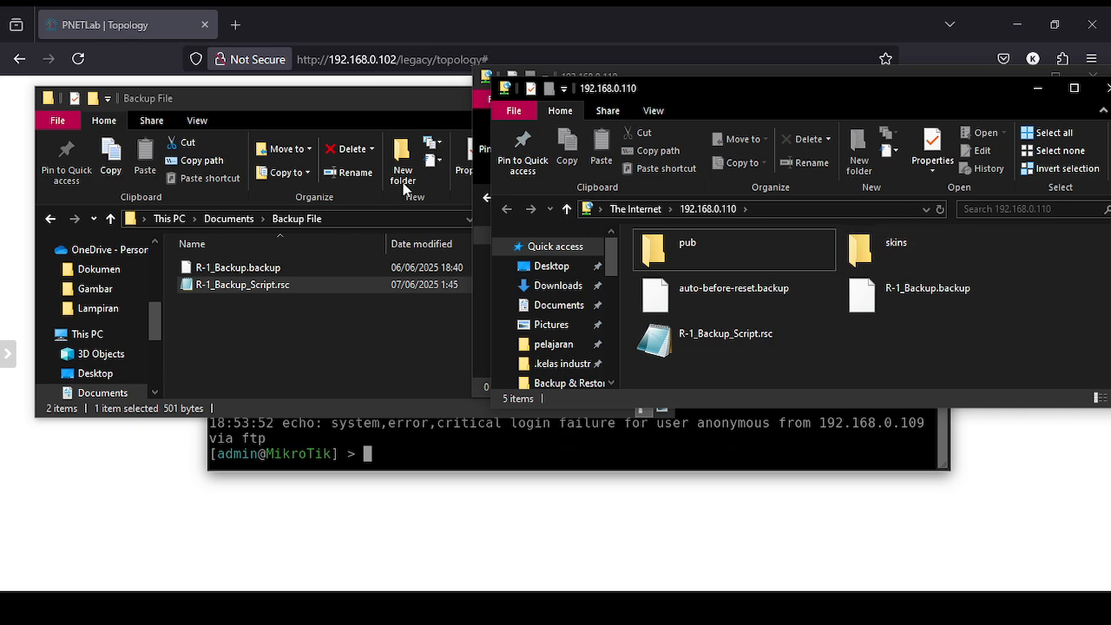
key(alt+Tab)
Close the Explorer windows and list R-1's user accounts with user pr.
click(581, 98)
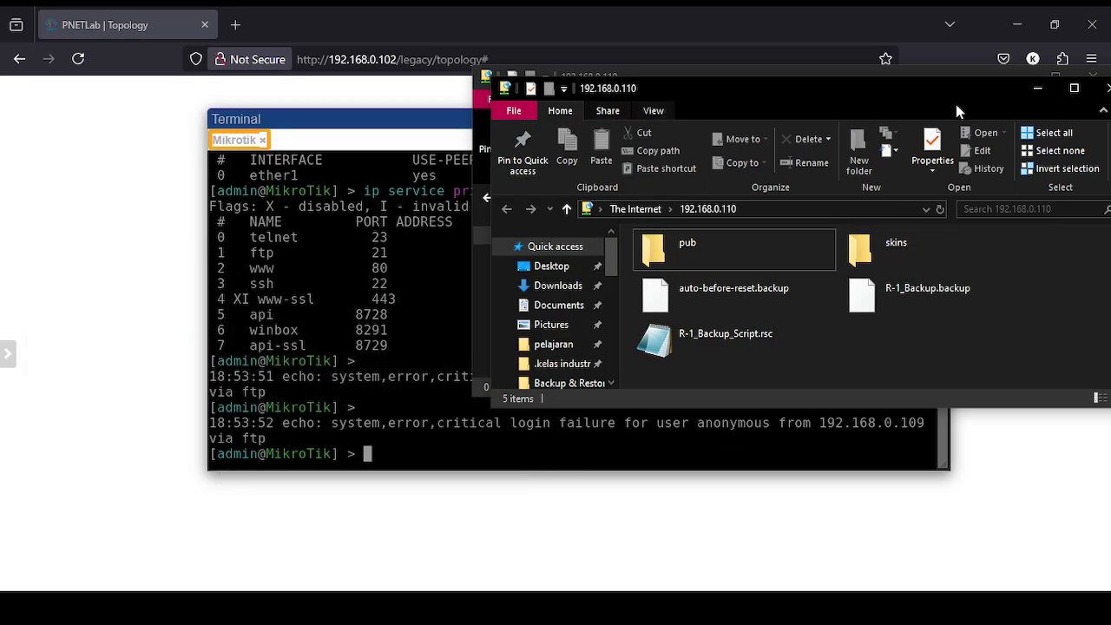
click(1030, 85)
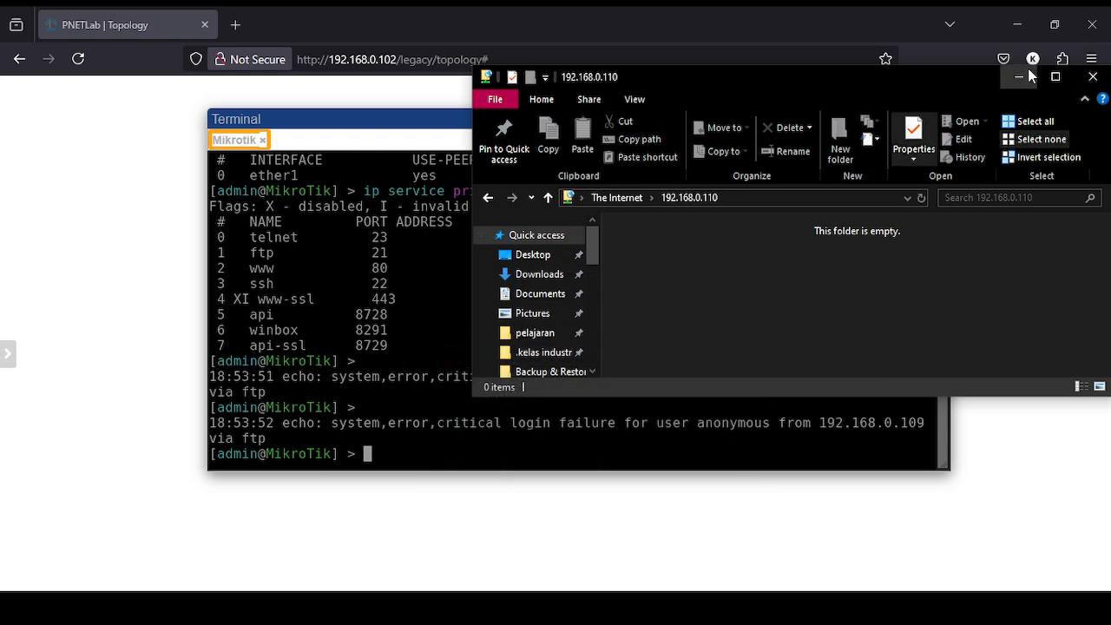
click(1093, 75)
text(user )
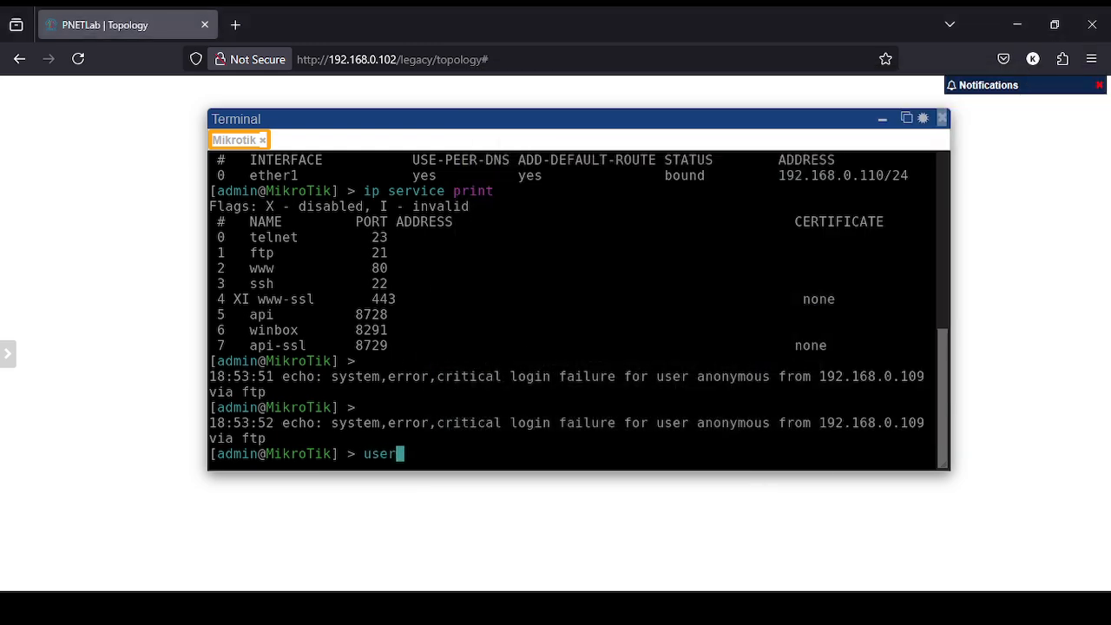
text(pr)
key(Return)
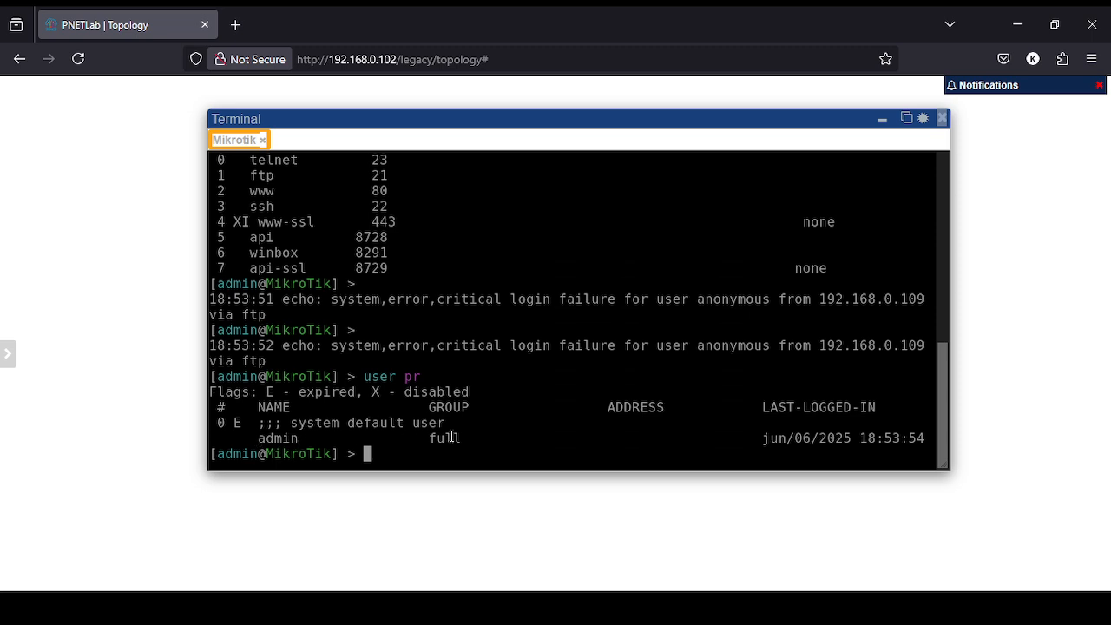
Clear the screen and run import file-name=R-1_Backup_Script.rsc, which fails on the existing DHCP client.
key(ctrl+l)
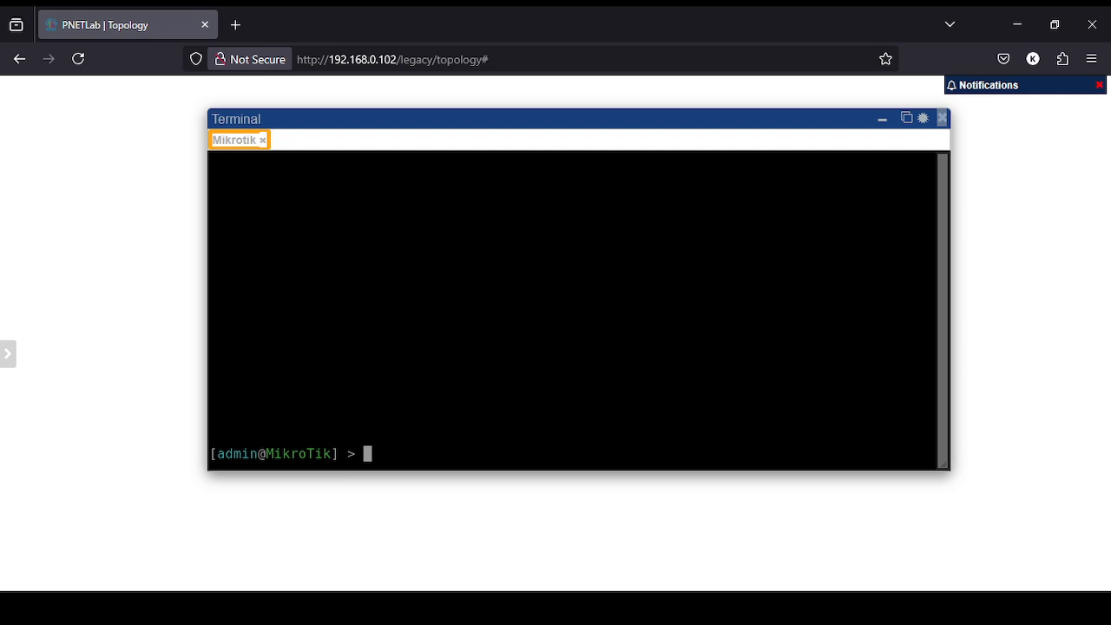
text(import file-name=)
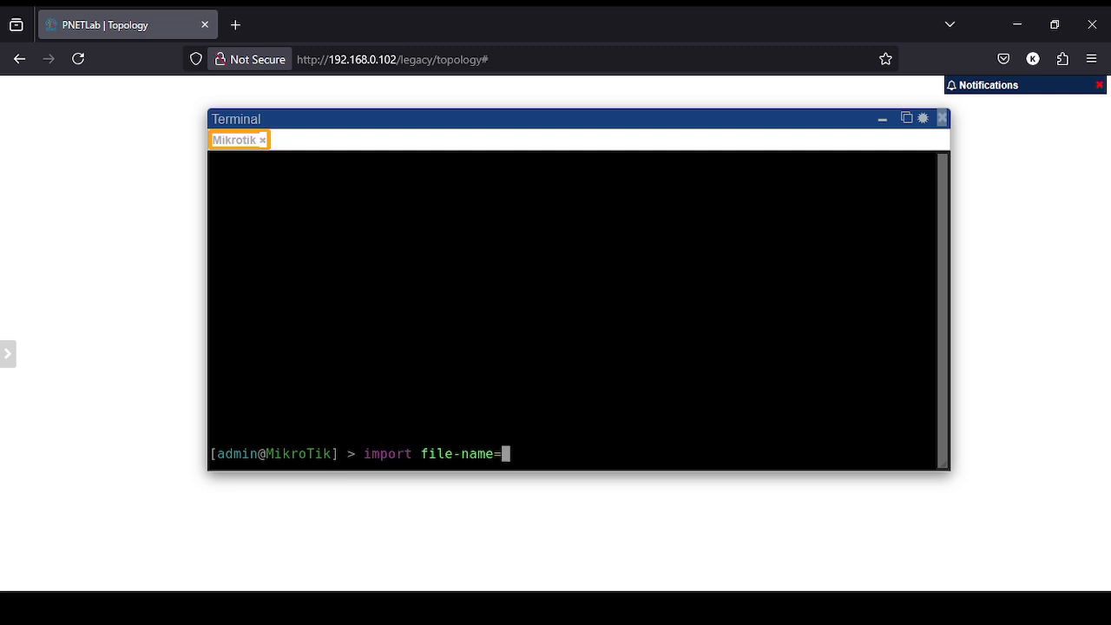
text(R-)
key(Tab)
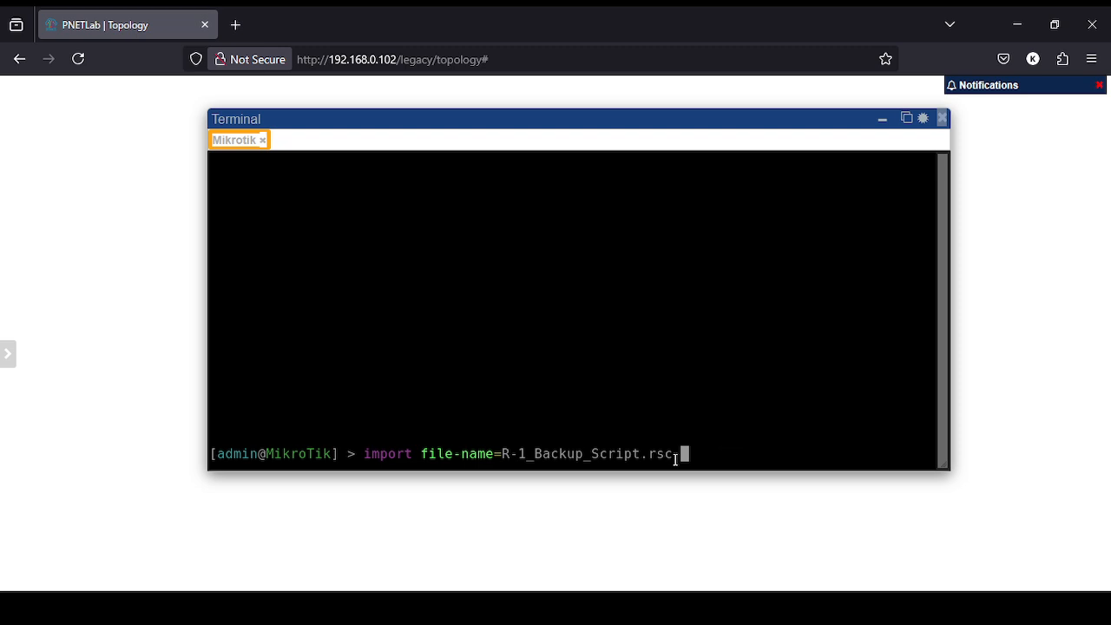
key(Return)
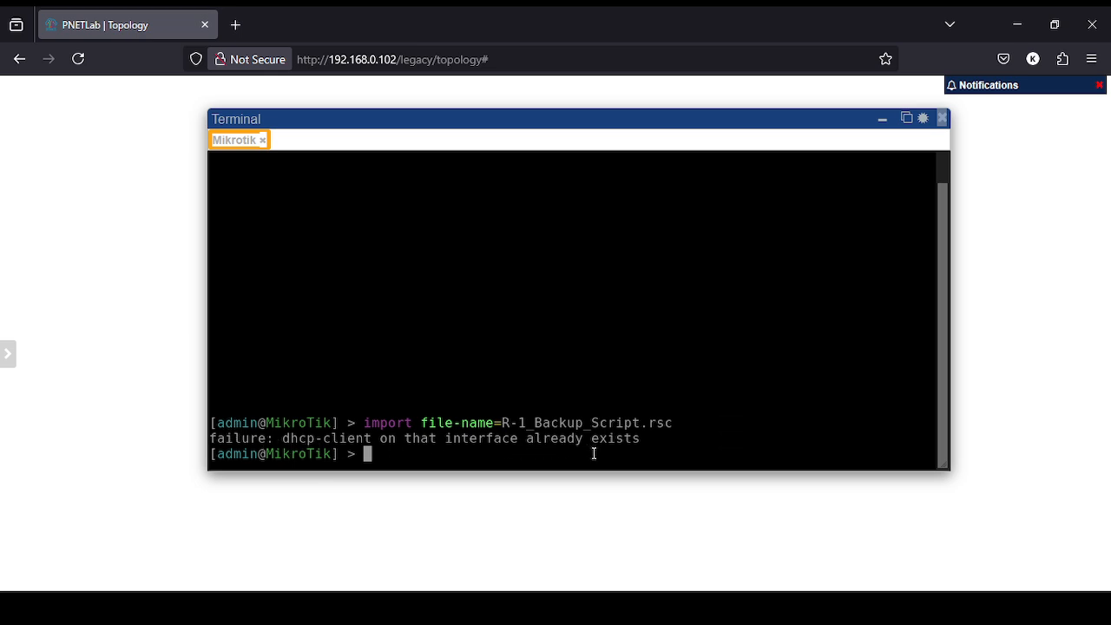
List the DHCP clients and remove DHCP client entry 0.
text(ip remo)
key(BackSpace)
key(BackSpace)
key(BackSpace)
key(BackSpace)
text(dhcp-cl)
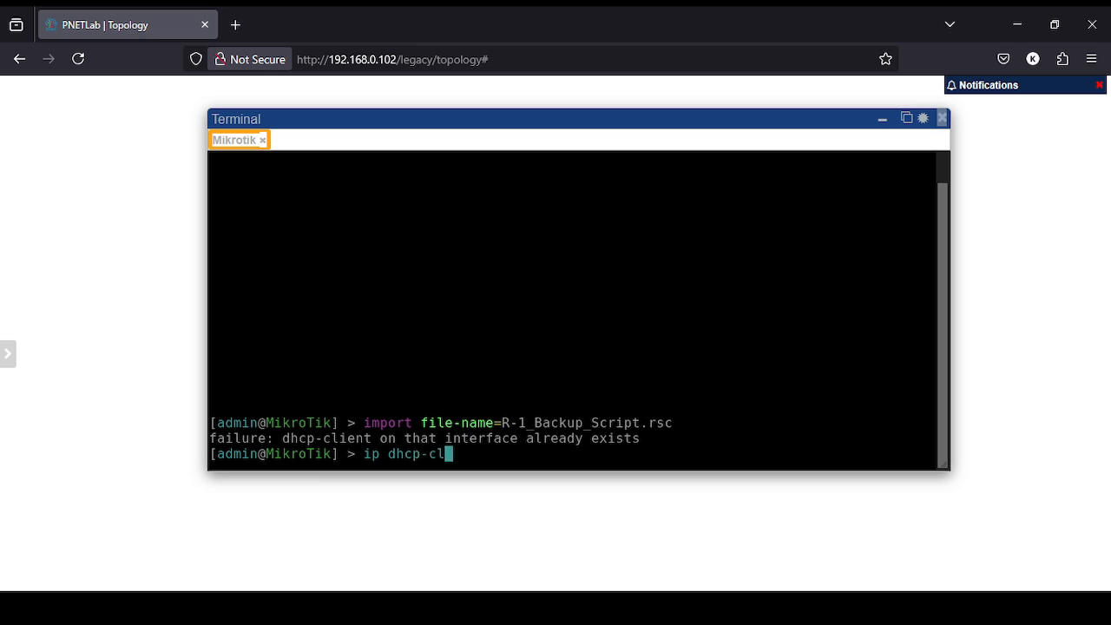
text(ient print)
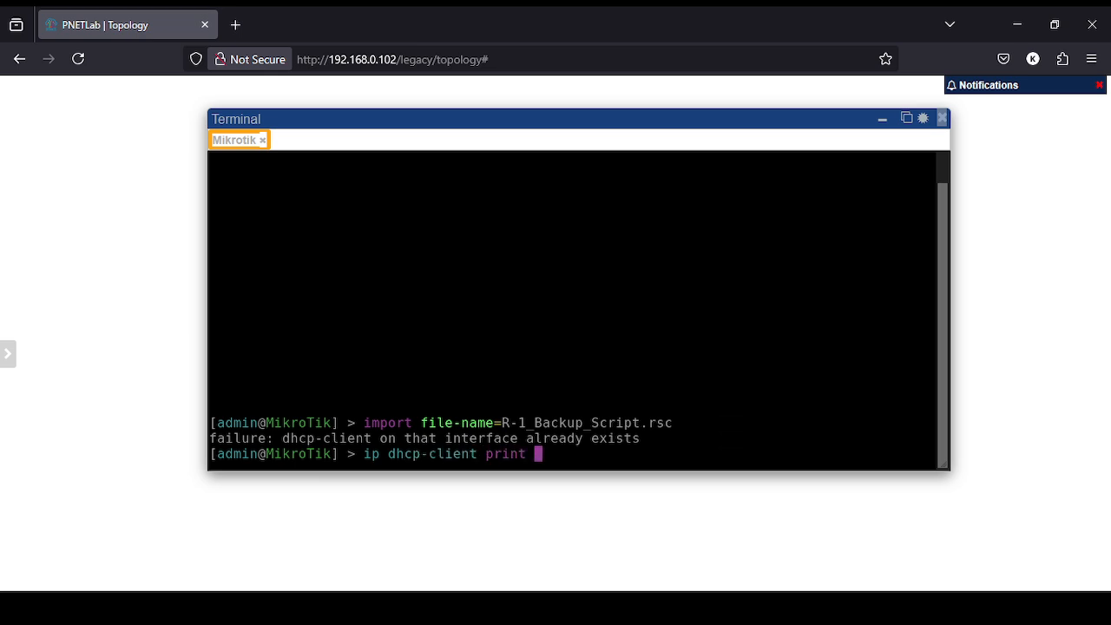
key(Return)
text(ip dhcp-)
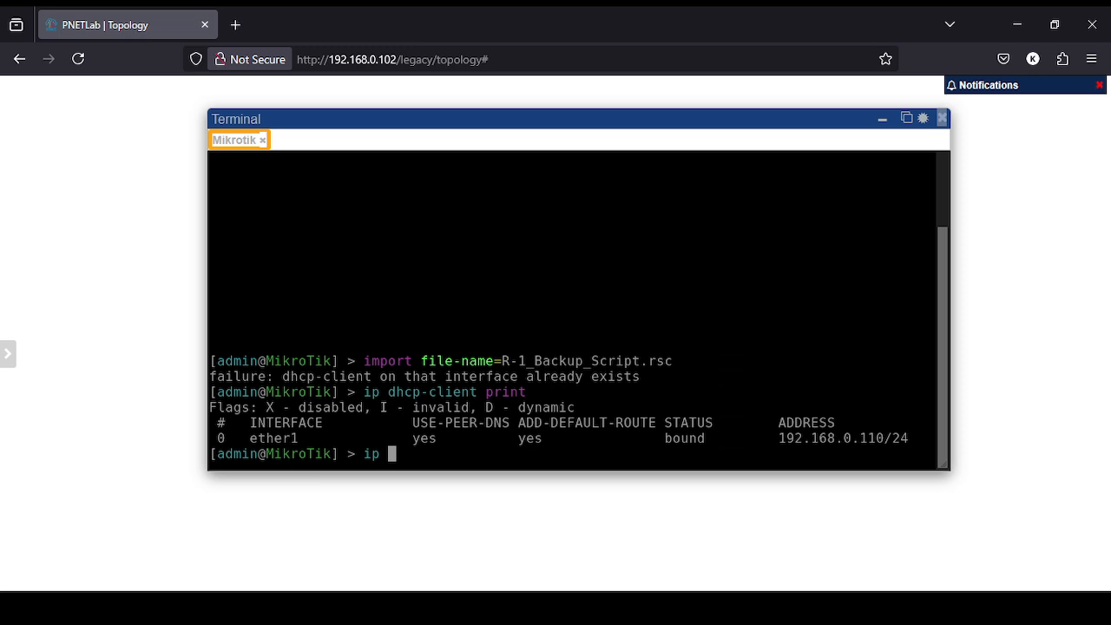
text(client r)
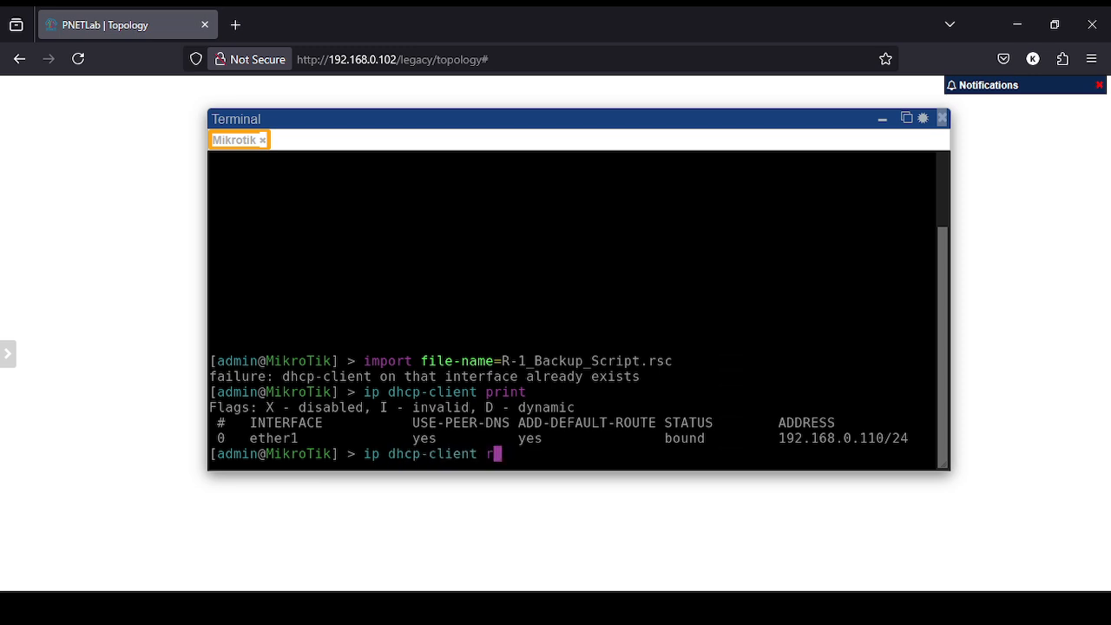
text(emove numbers=0)
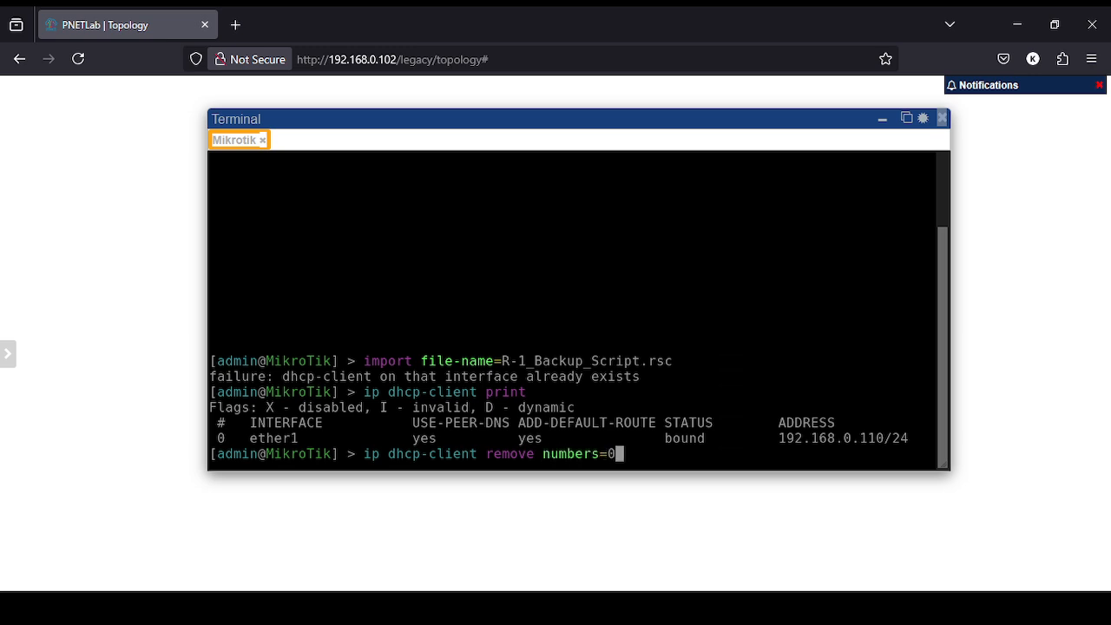
key(Return)
Remove addresses 10.10.10.1/24 and 20.20.20.1/24 (entries 0,1) and clear the screen.
text(ad)
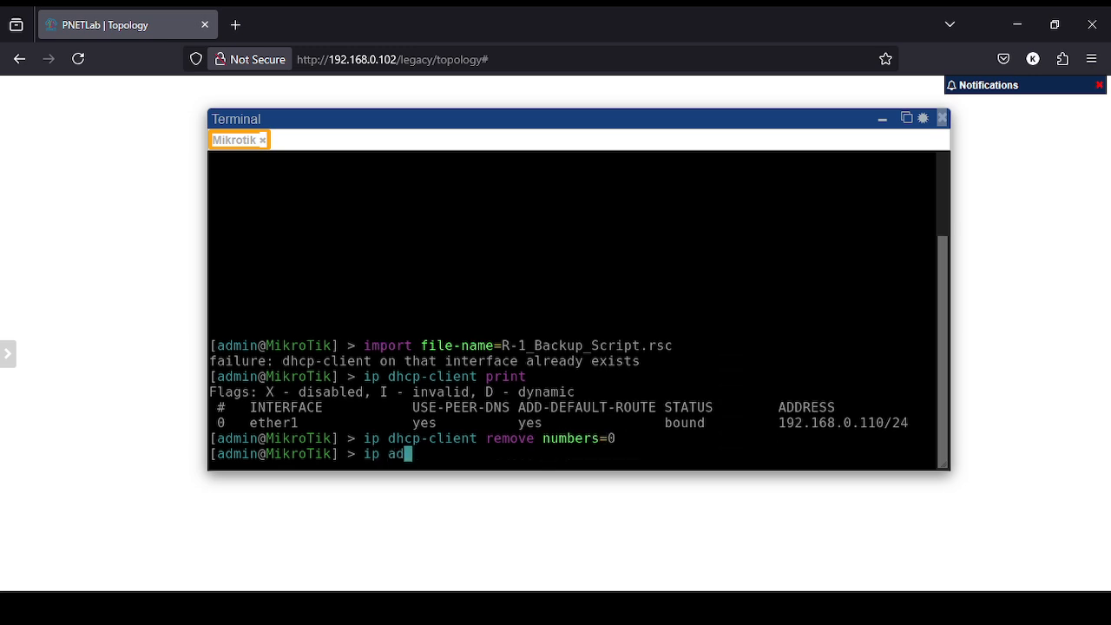
text(dress pr)
key(Return)
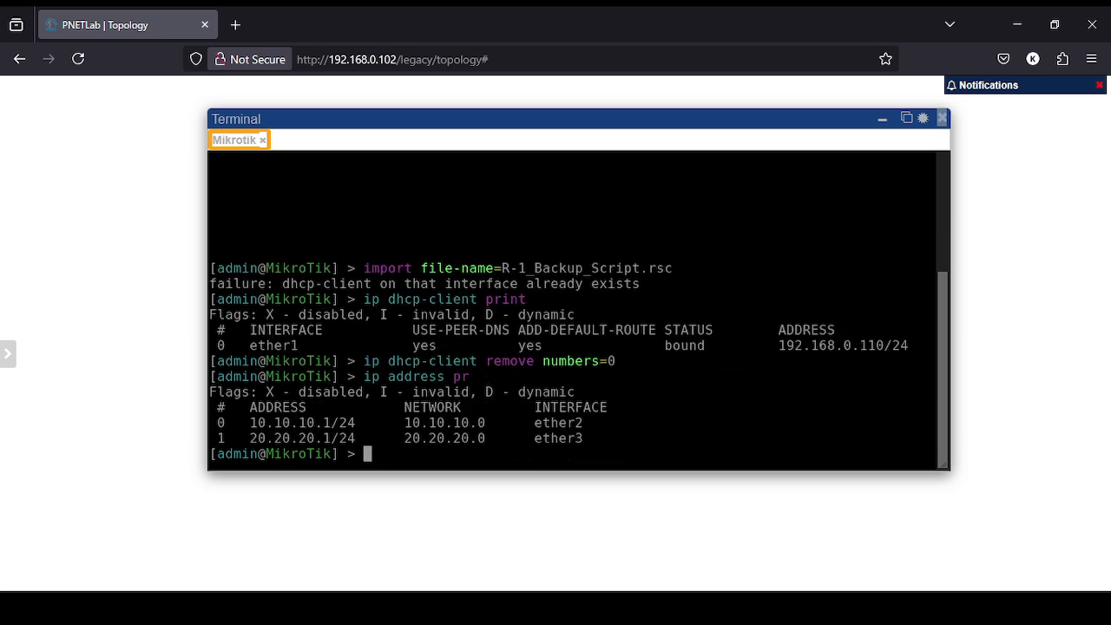
text(ip add resmo)
key(BackSpace)
key(BackSpace)
key(BackSpace)
key(BackSpace)
text(move )
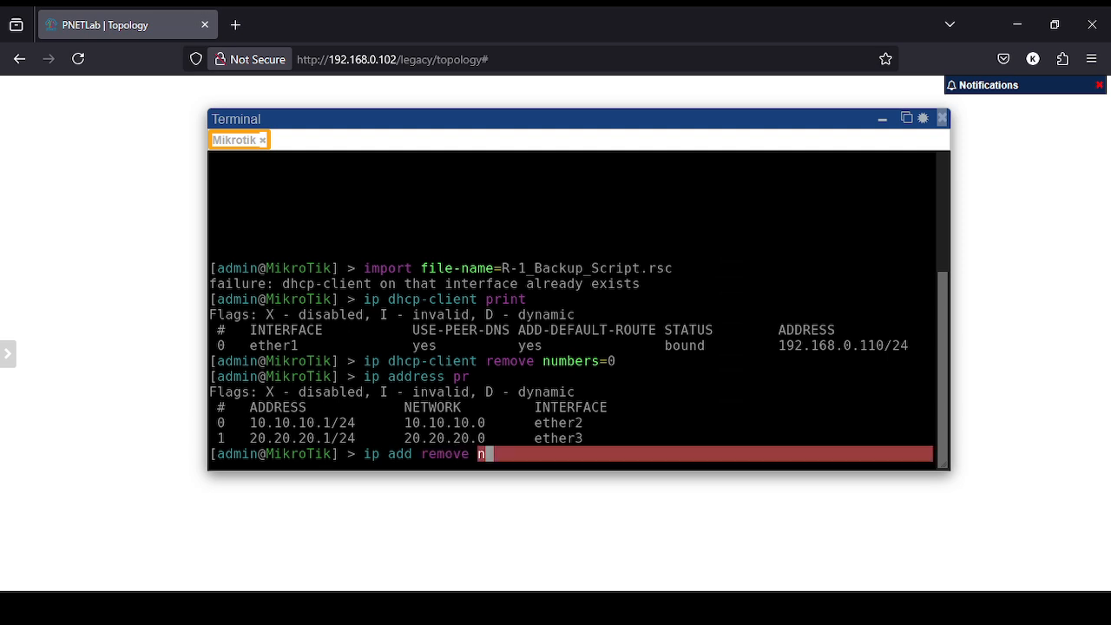
text(n)
key(Tab)
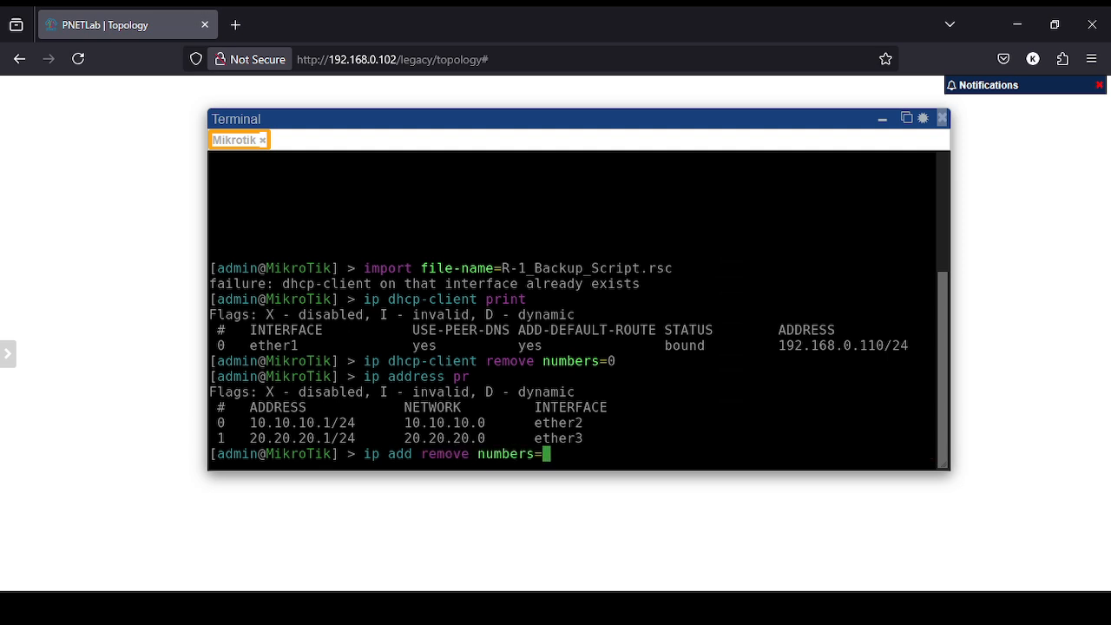
text(0,1)
key(Return)
key(ctrl+l)
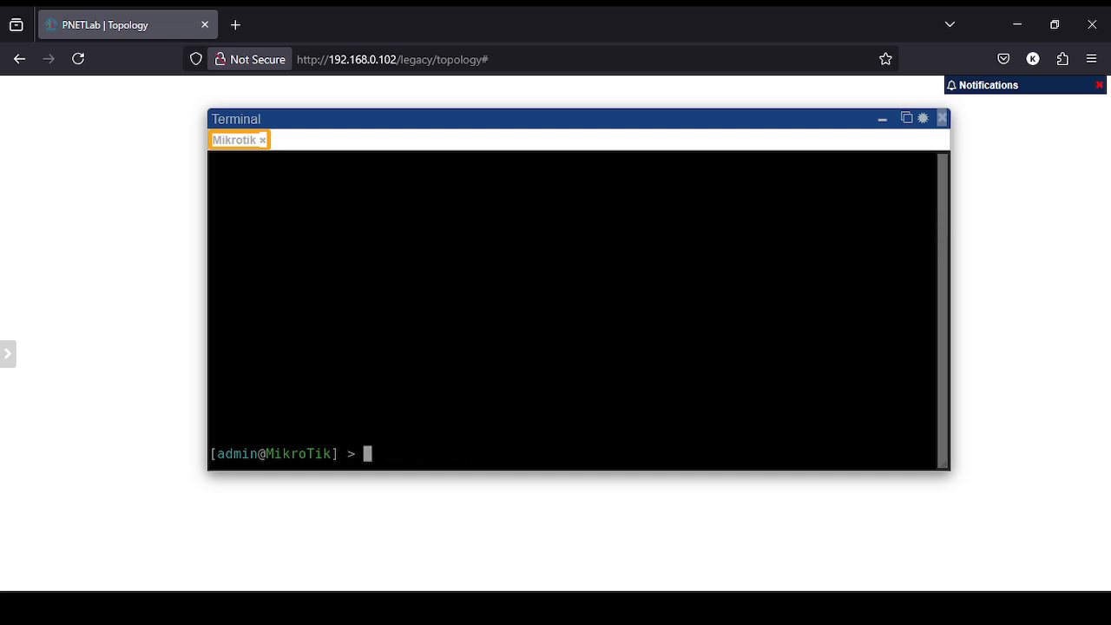
Rerun import file-name=R-1_Backup_Script.rsc so the prompt shows the restored name R-1.
text(import fi)
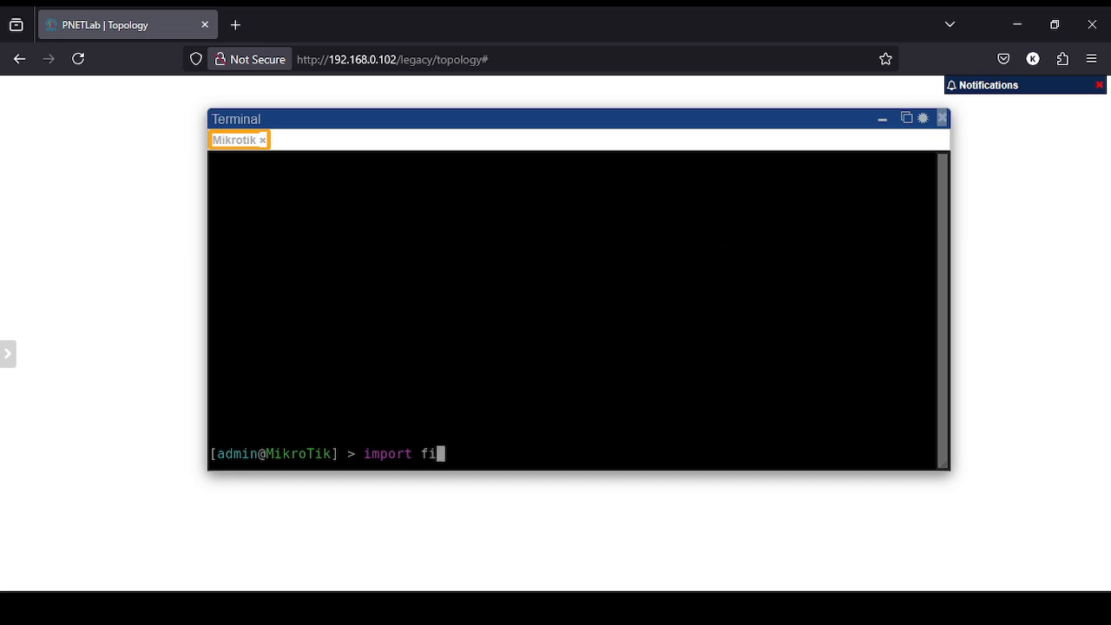
key(Tab)
text(R)
key(Tab)
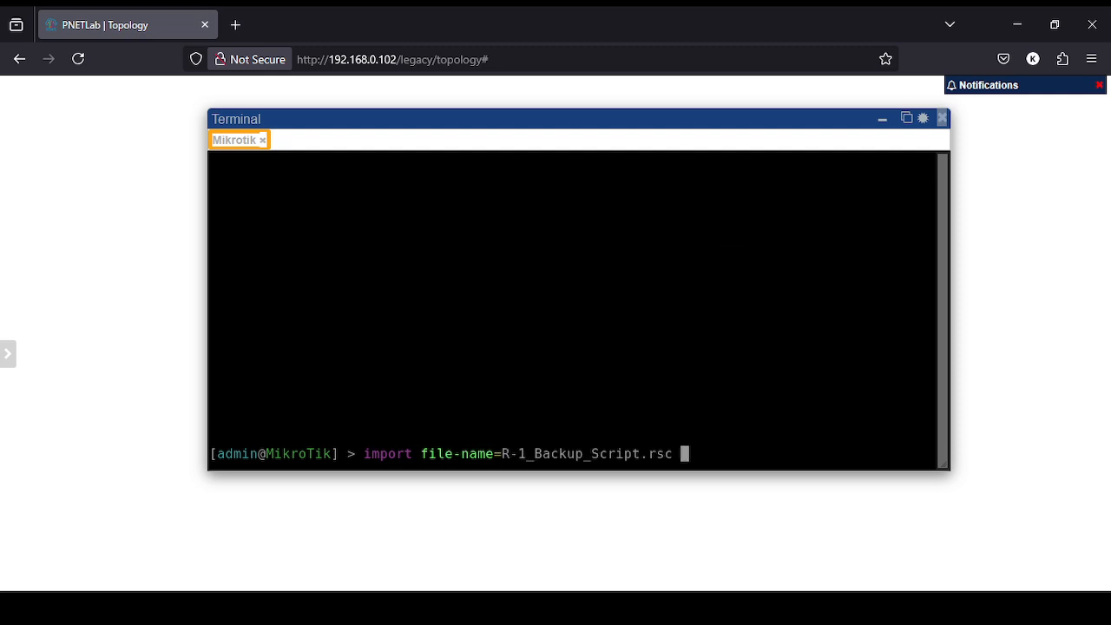
key(Return)
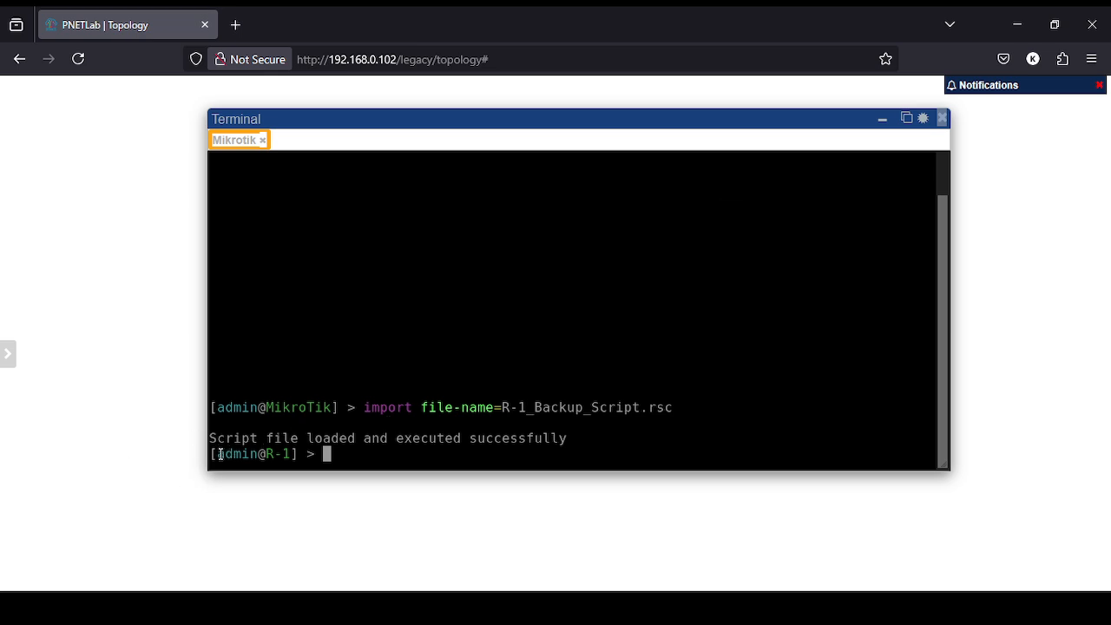
List R-1's users, addresses and services on ports 2323, 2121, 8080, 2222, 1928, then clear the screen.
text(user print)
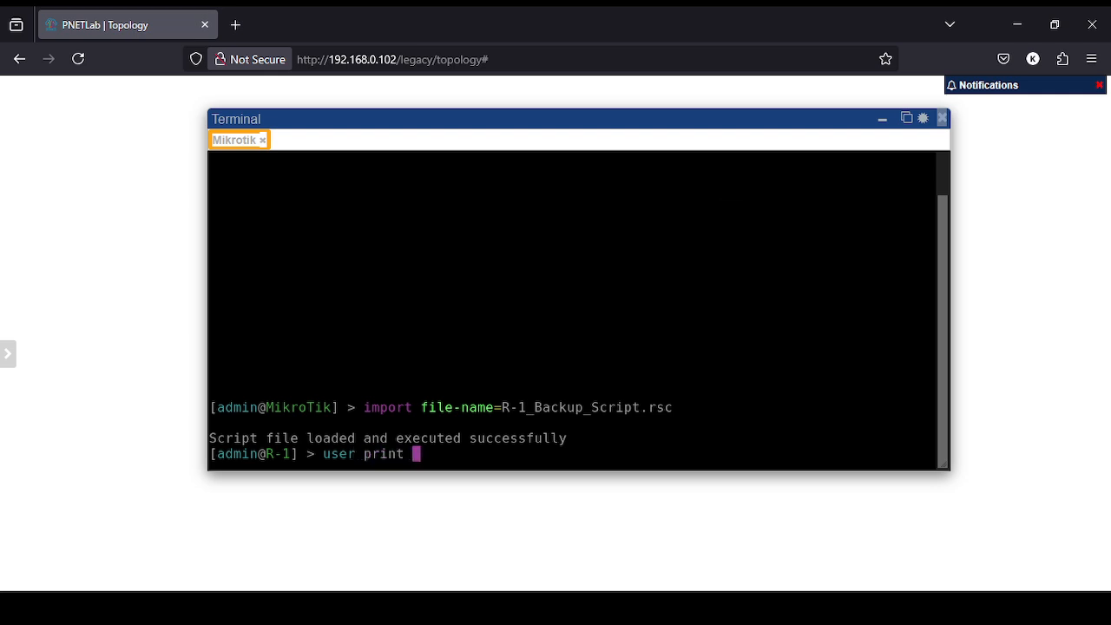
key(Return)
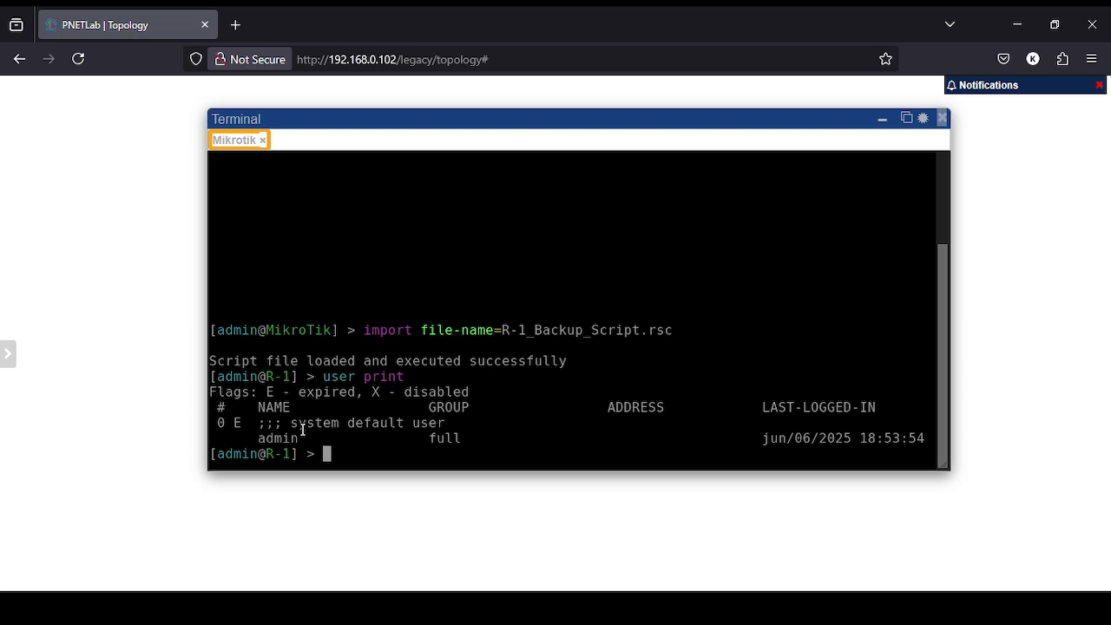
text(ip add pri)
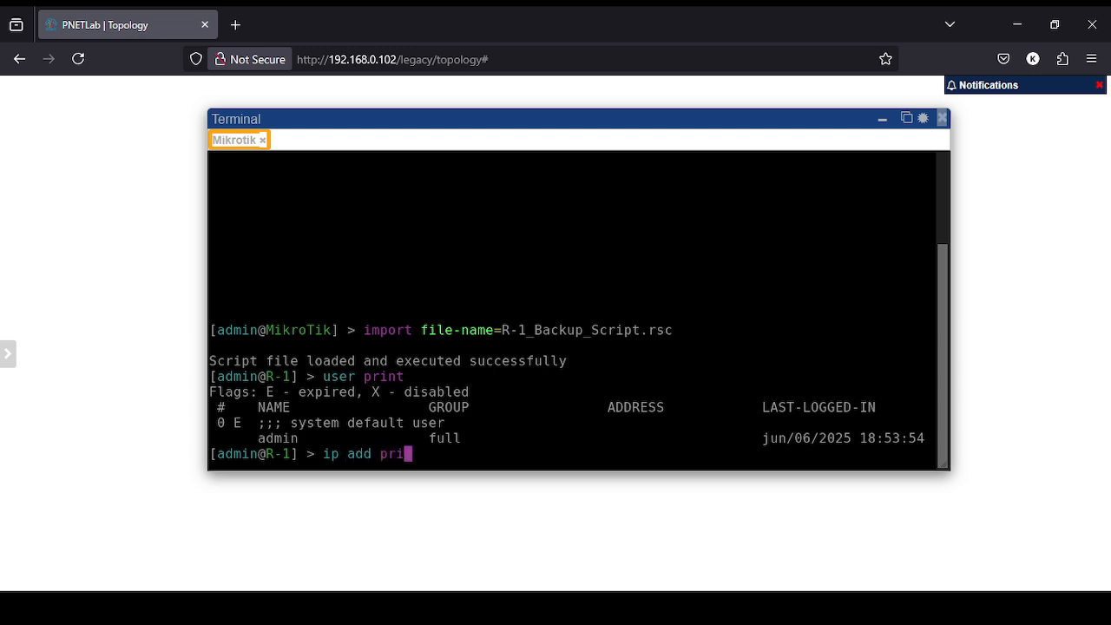
key(Tab)
key(Return)
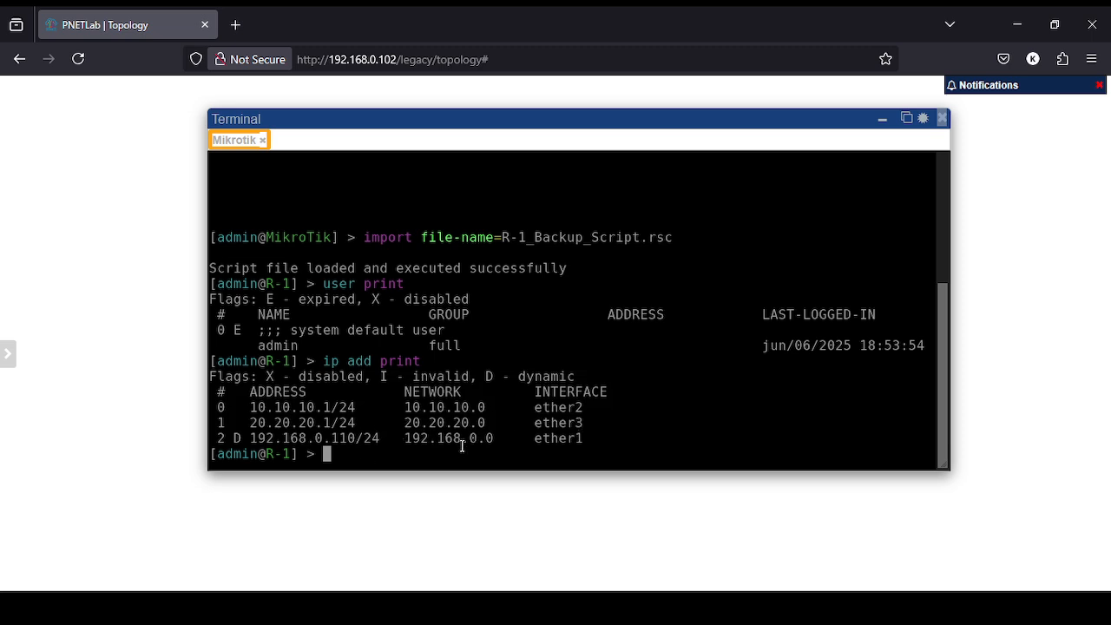
text(ip service)
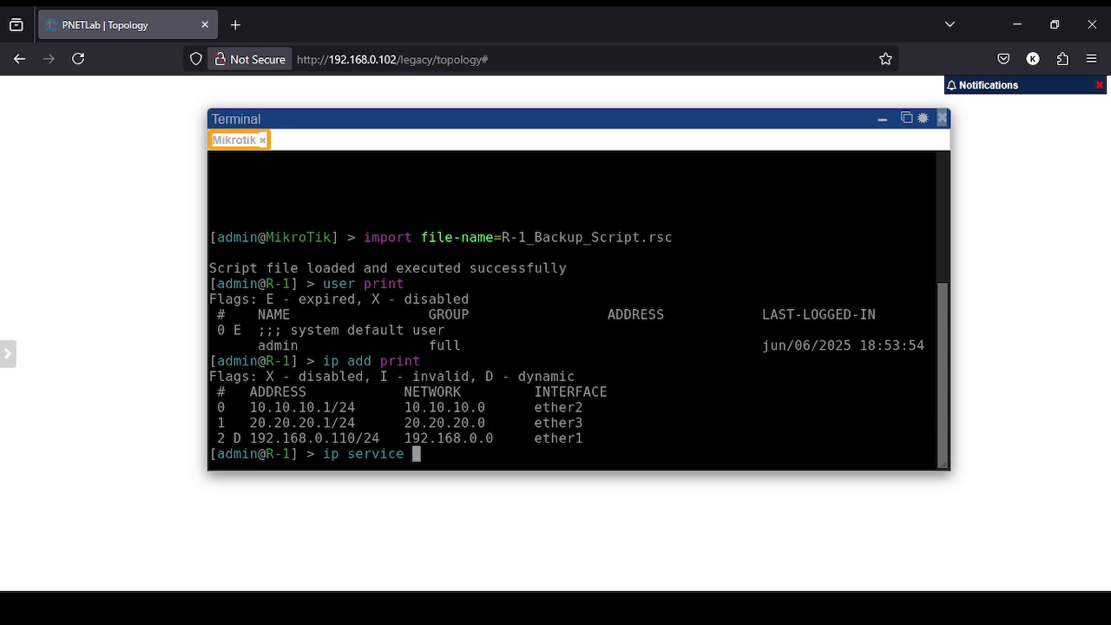
text( print)
key(Return)
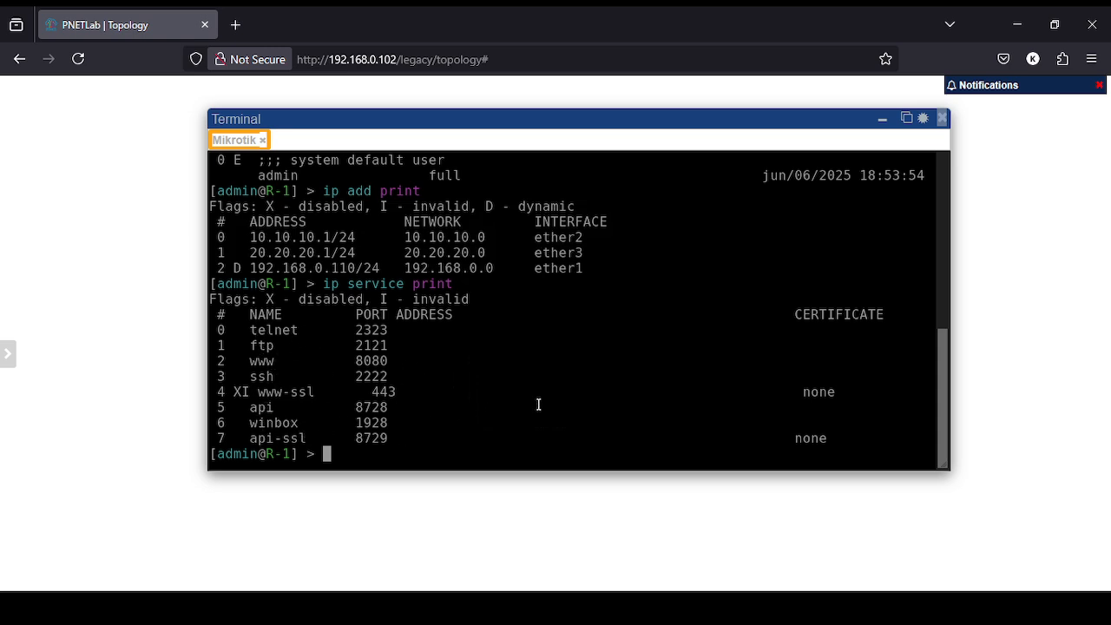
key(ctrl+l)
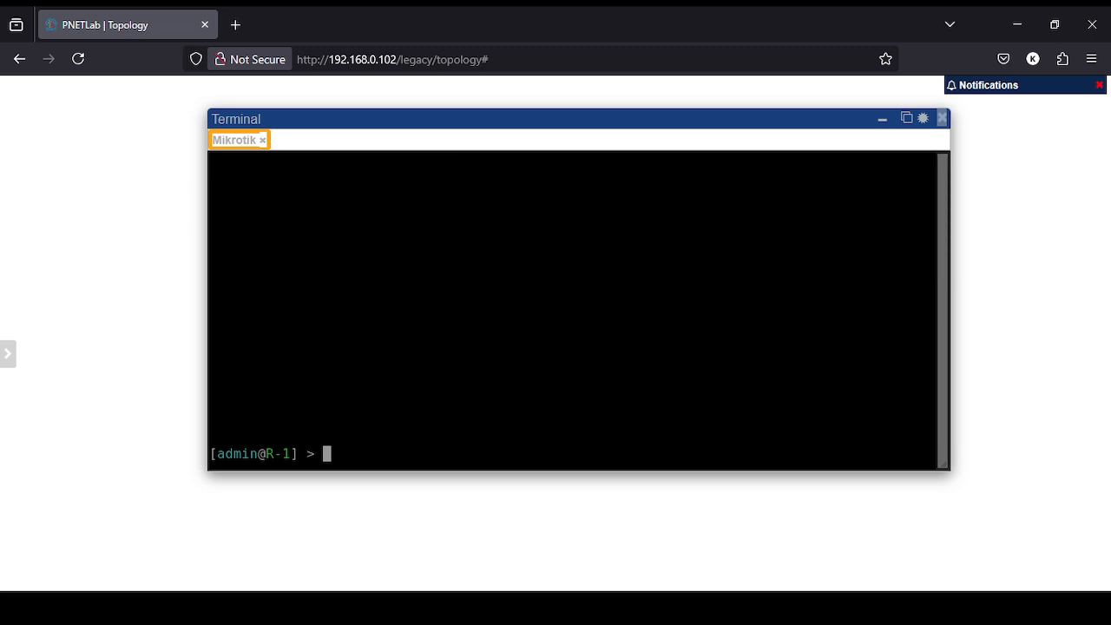
Print R-1's DHCP client status to confirm ether1 is bound to 192.168.0.110/24.
text(ip dhcp-c)
key(Tab)
text(print)
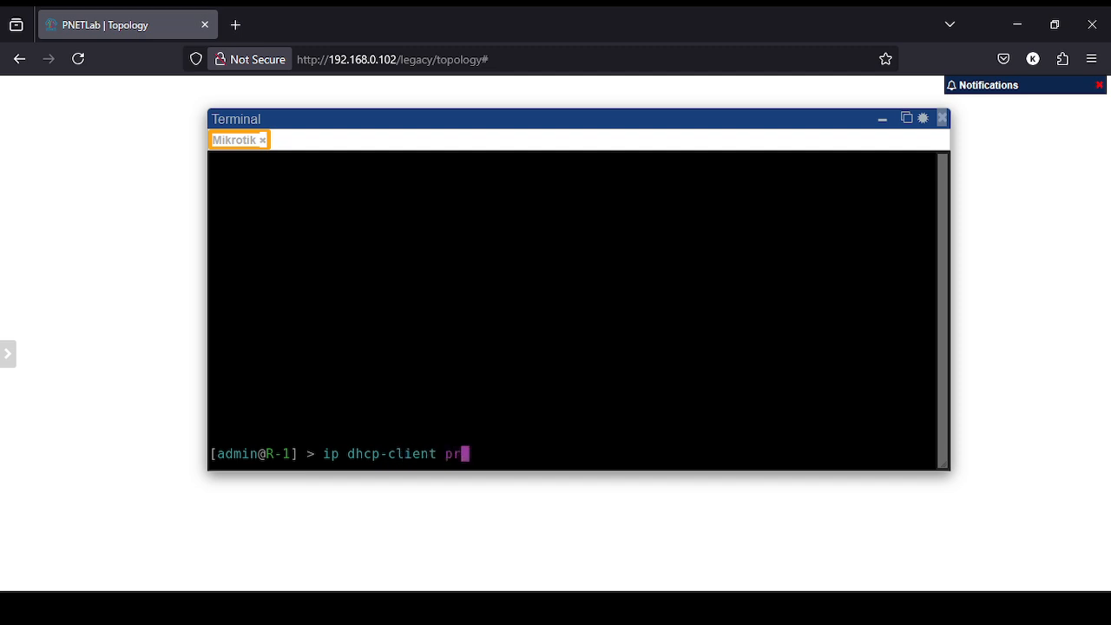
key(Return)
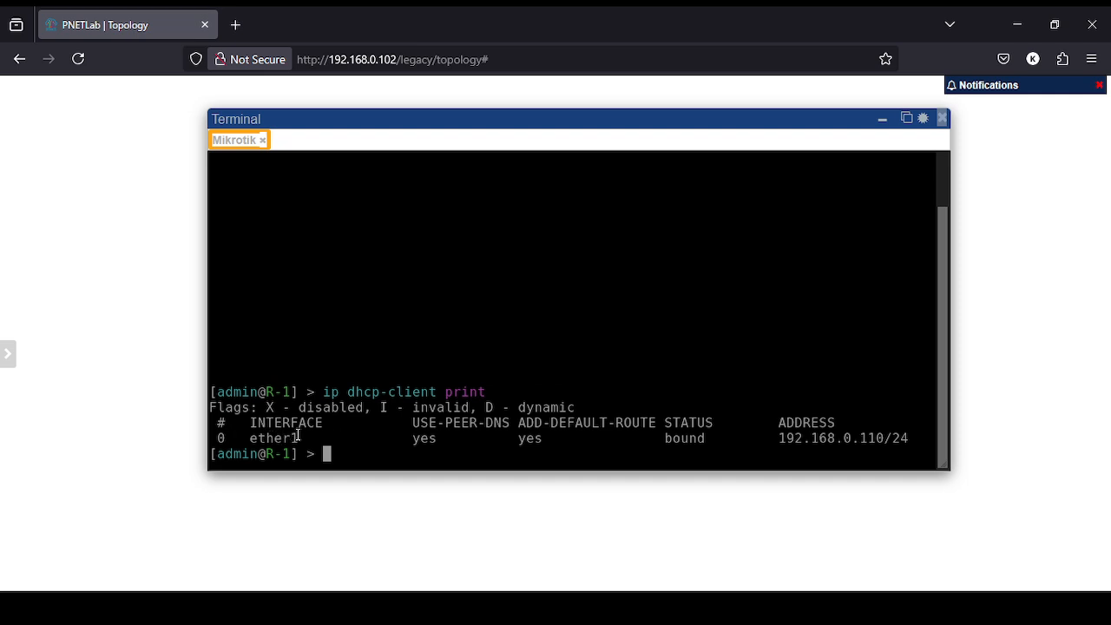
Close the R-1 console and switch back to the Backup & Restore topology.
click(883, 130)
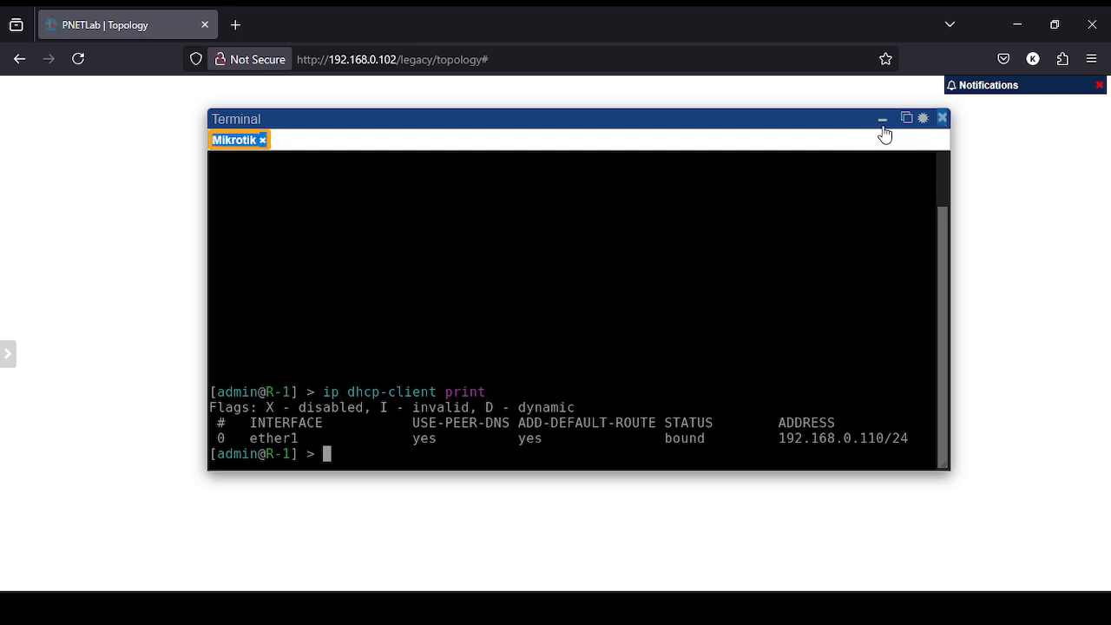
click(943, 117)
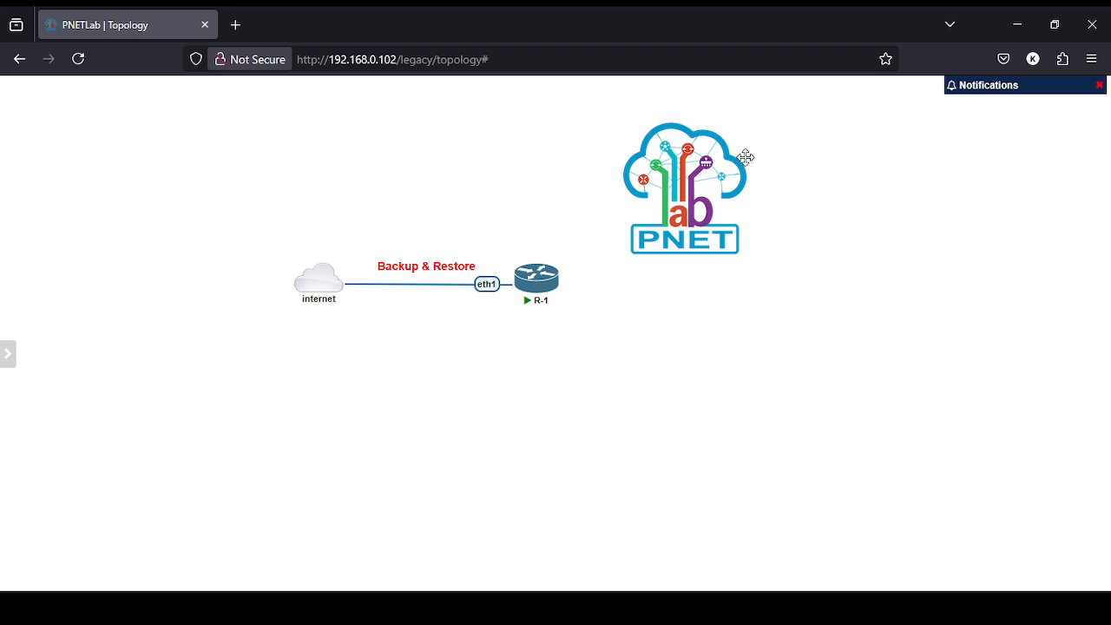
key(alt+Tab)
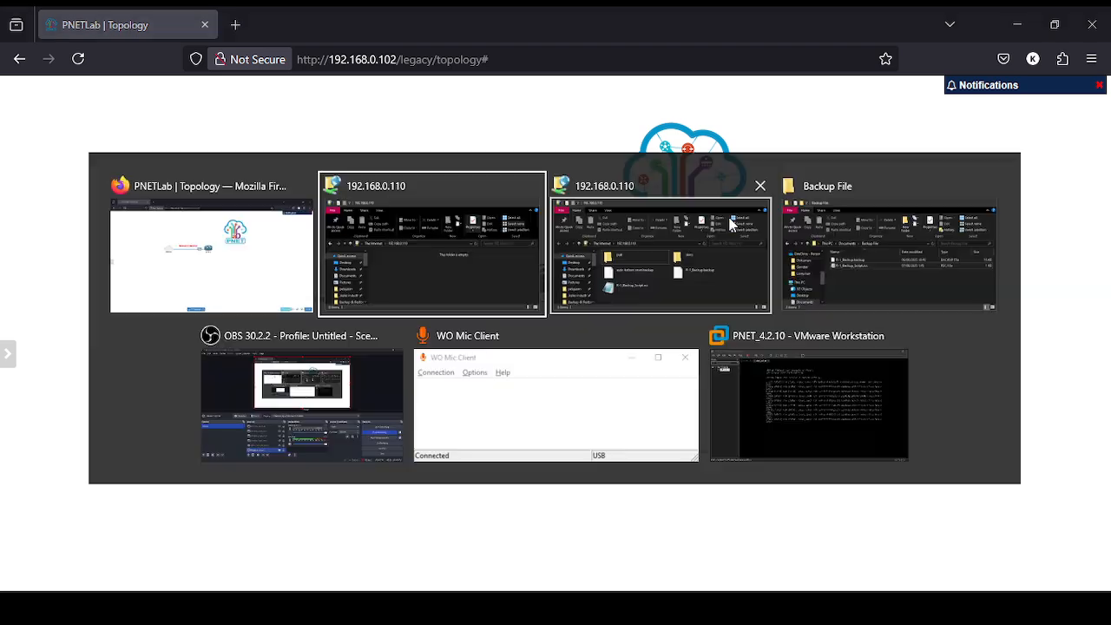